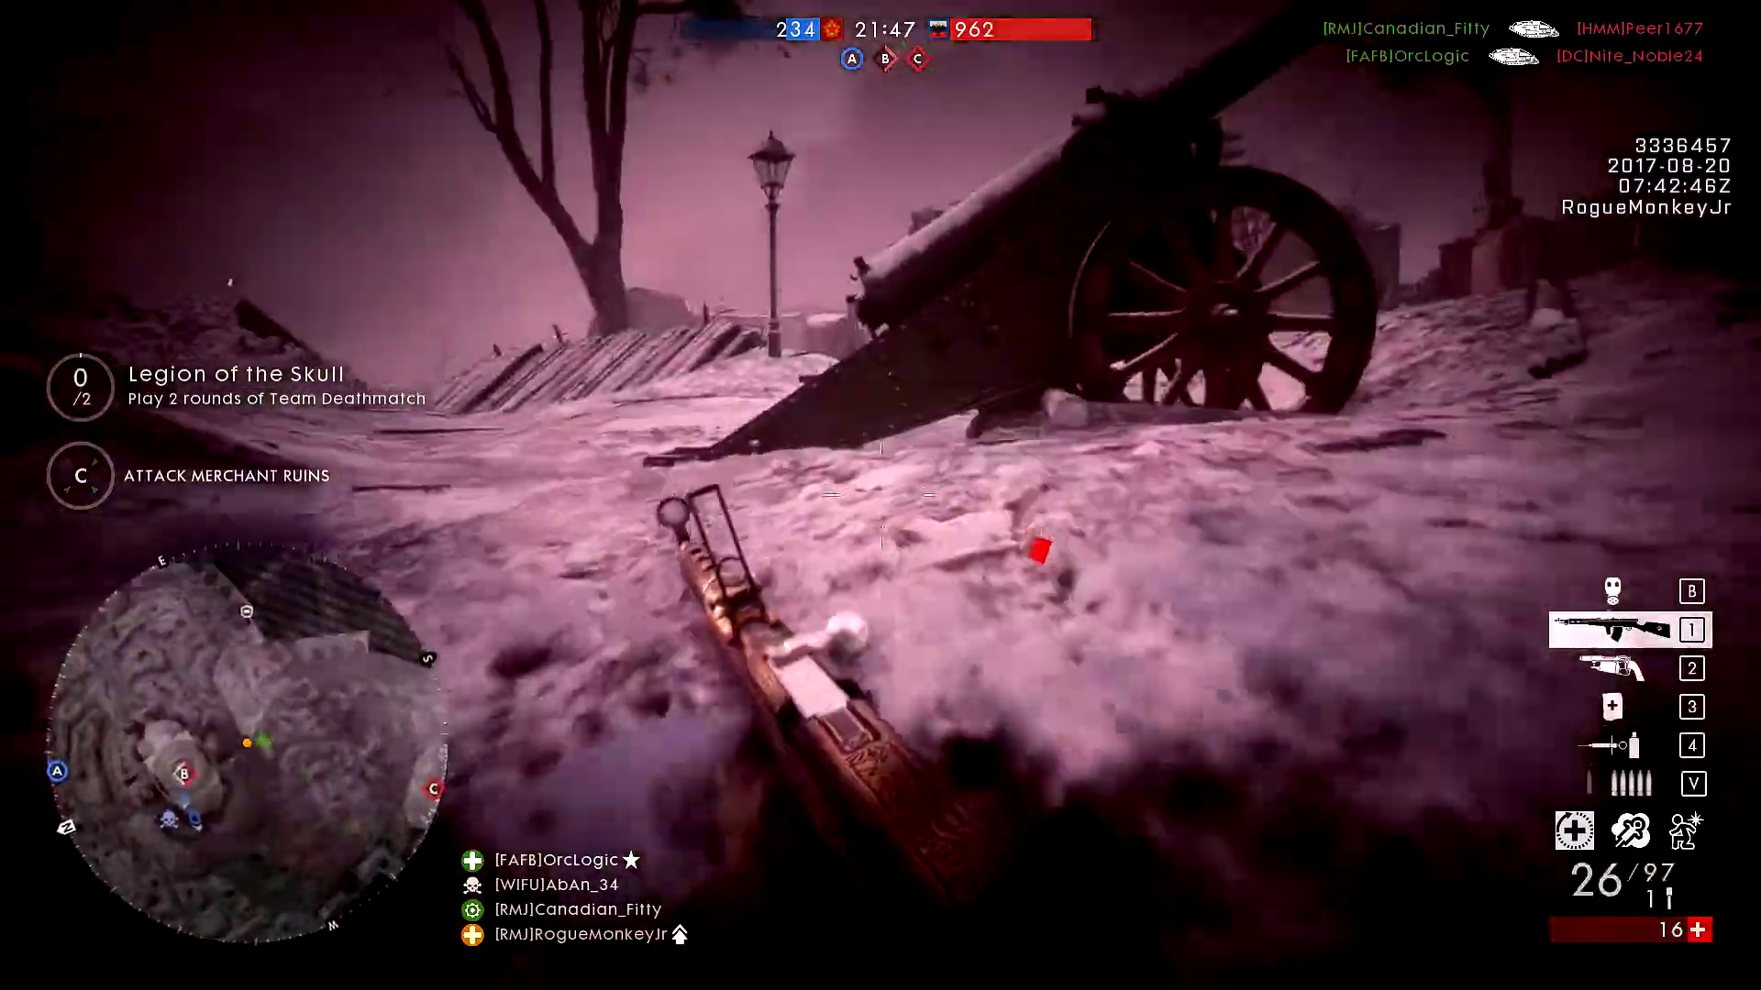
Advance through the cathedral hall in Battlefield 1, fire at enemies ahead and reload
key("w")
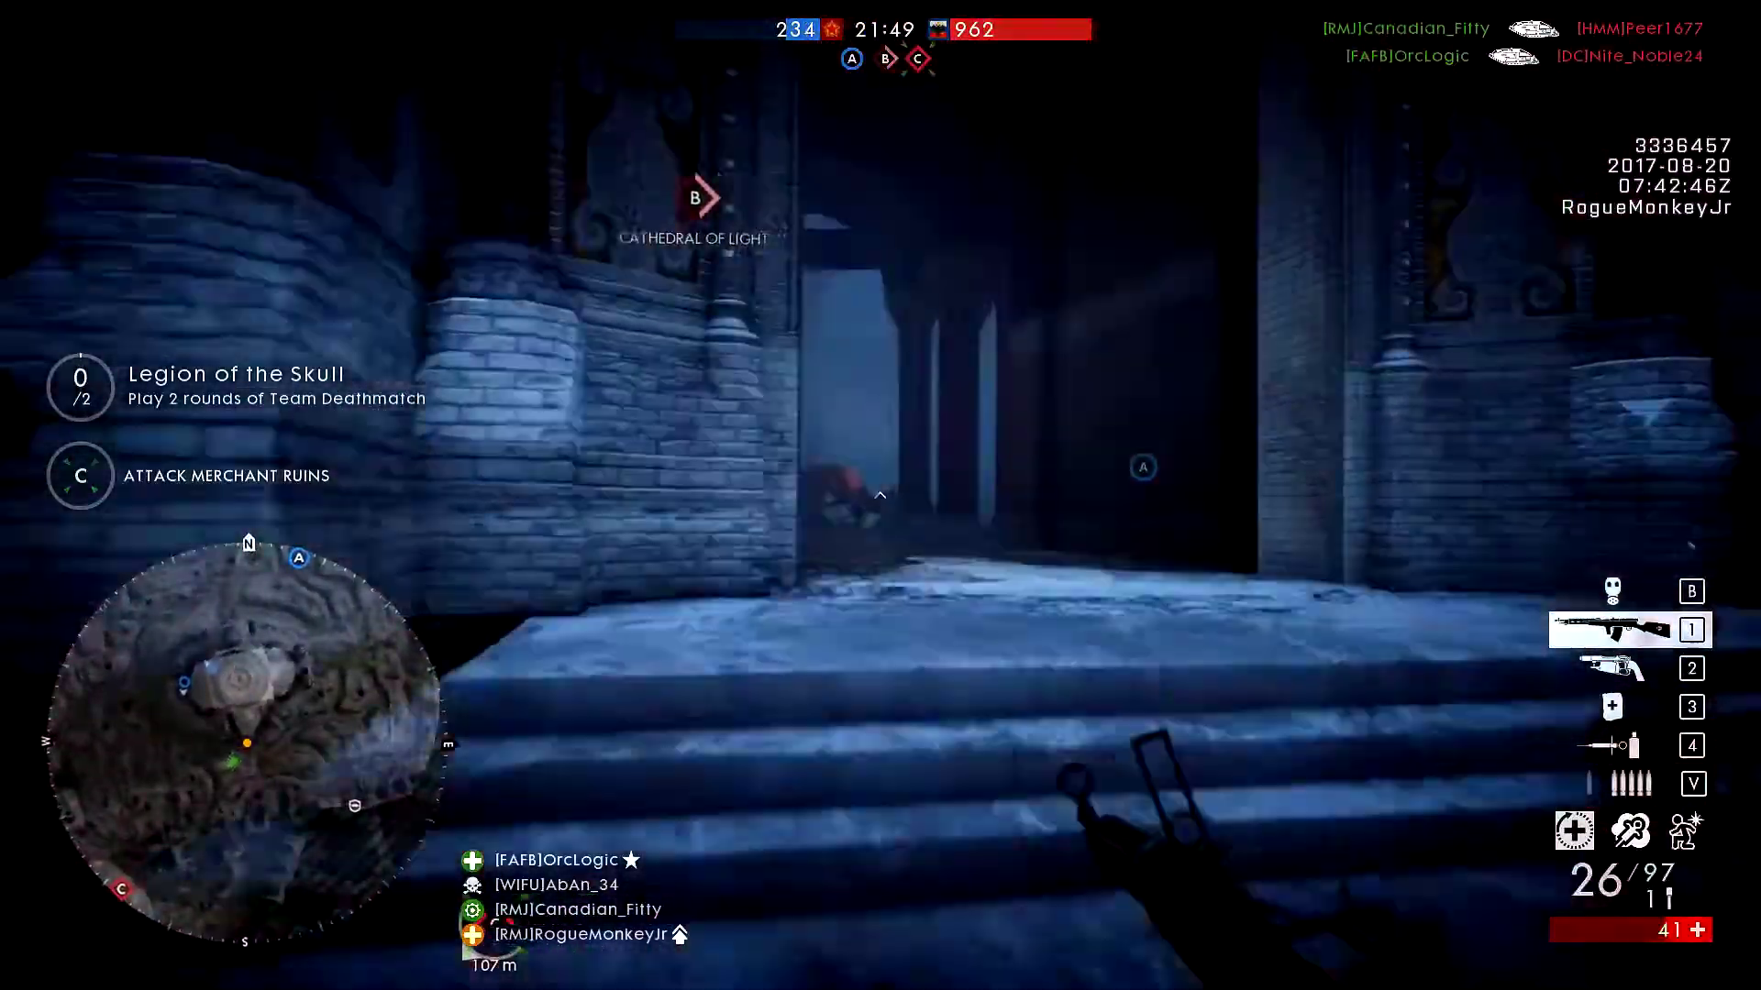
key("w")
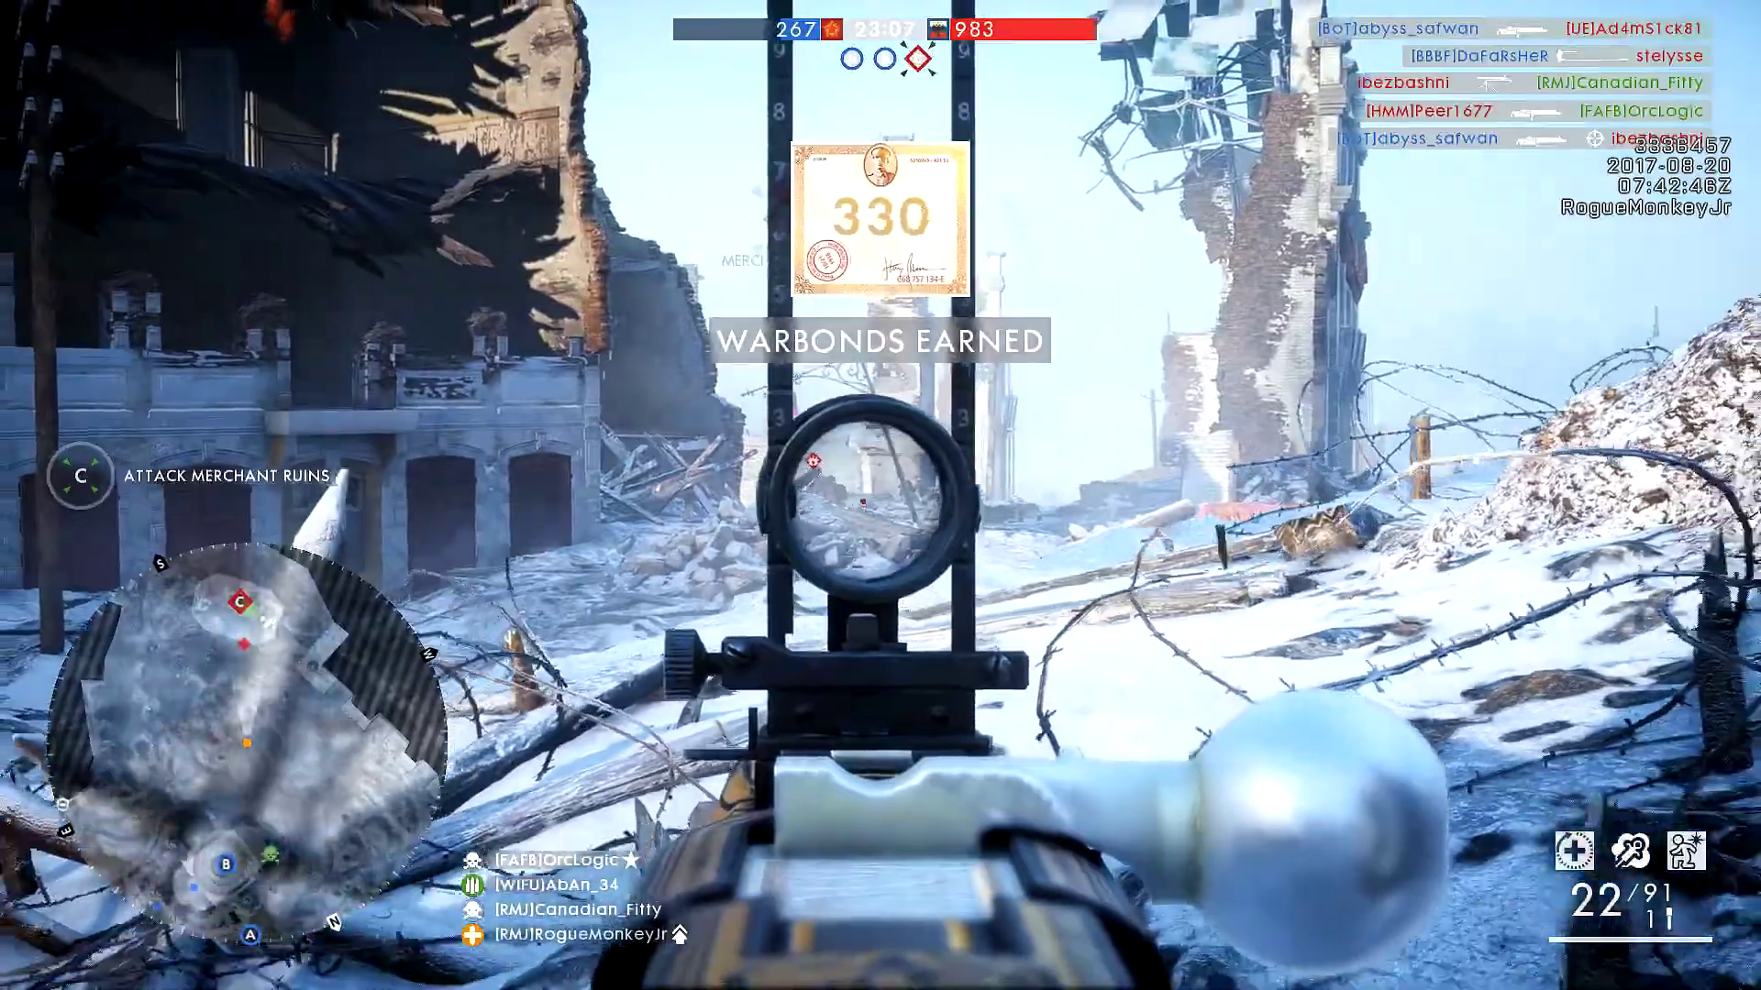
left_click(880, 496)
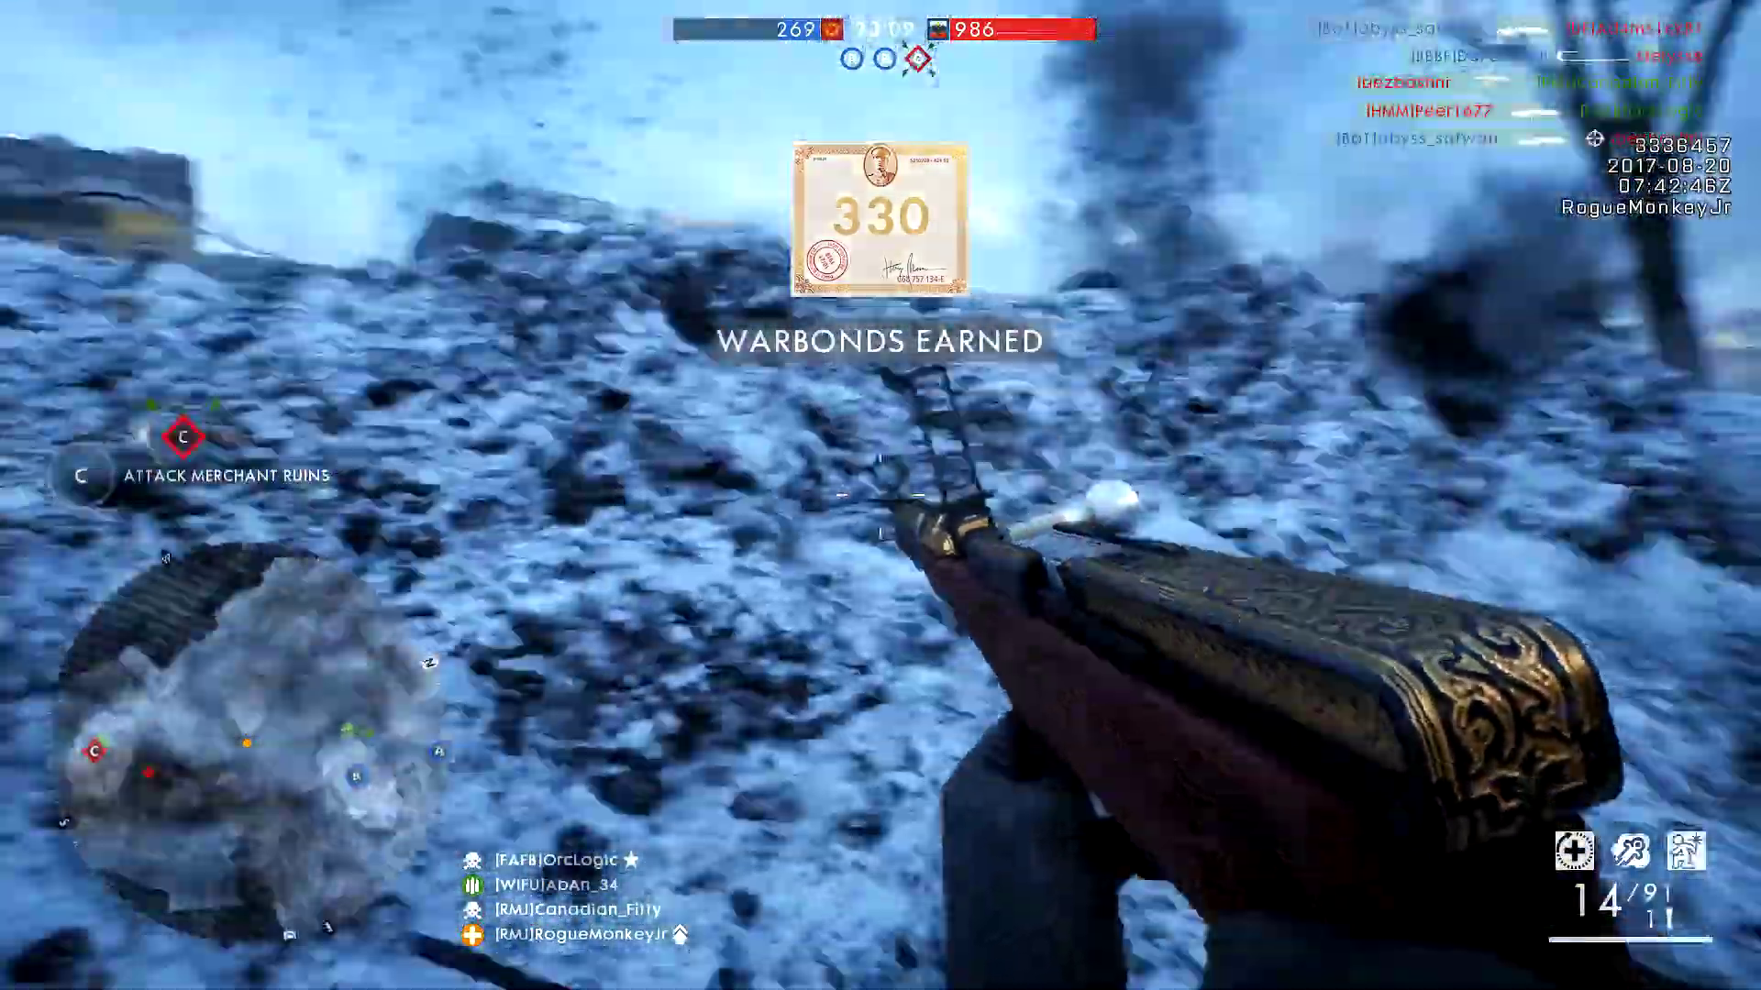
key("r")
Climb over the wooden wall, then aim down sights and kill an enemy
key("w")
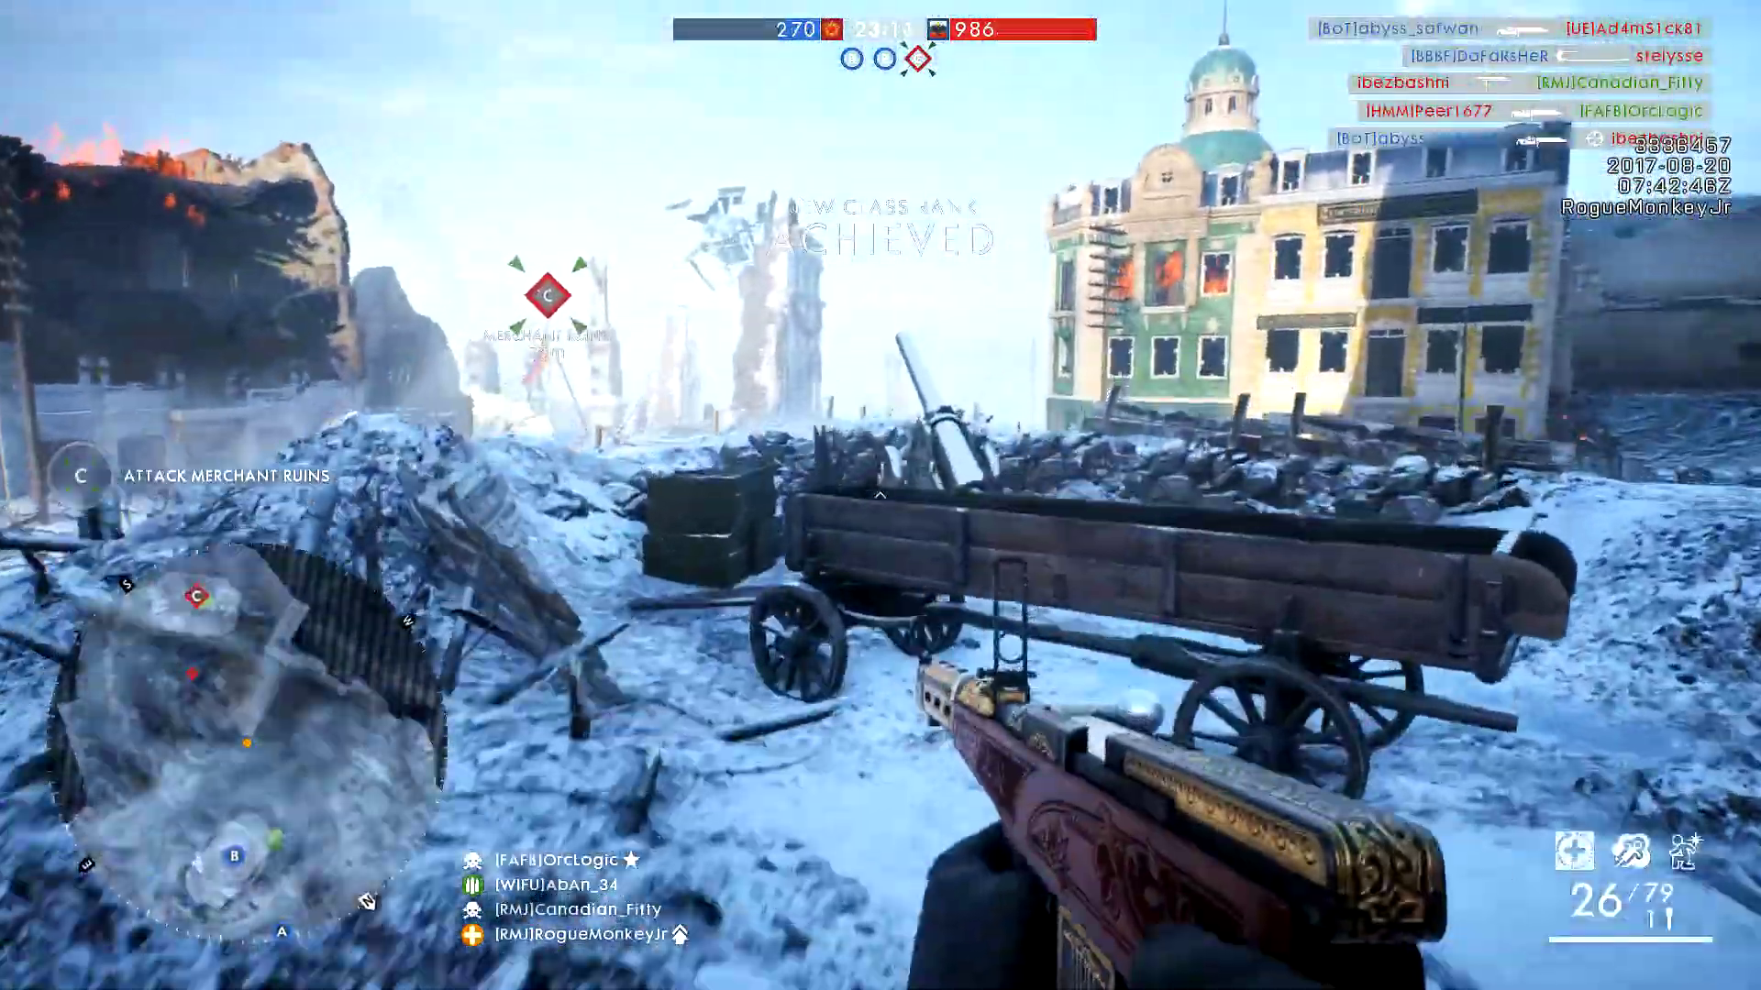
key("space")
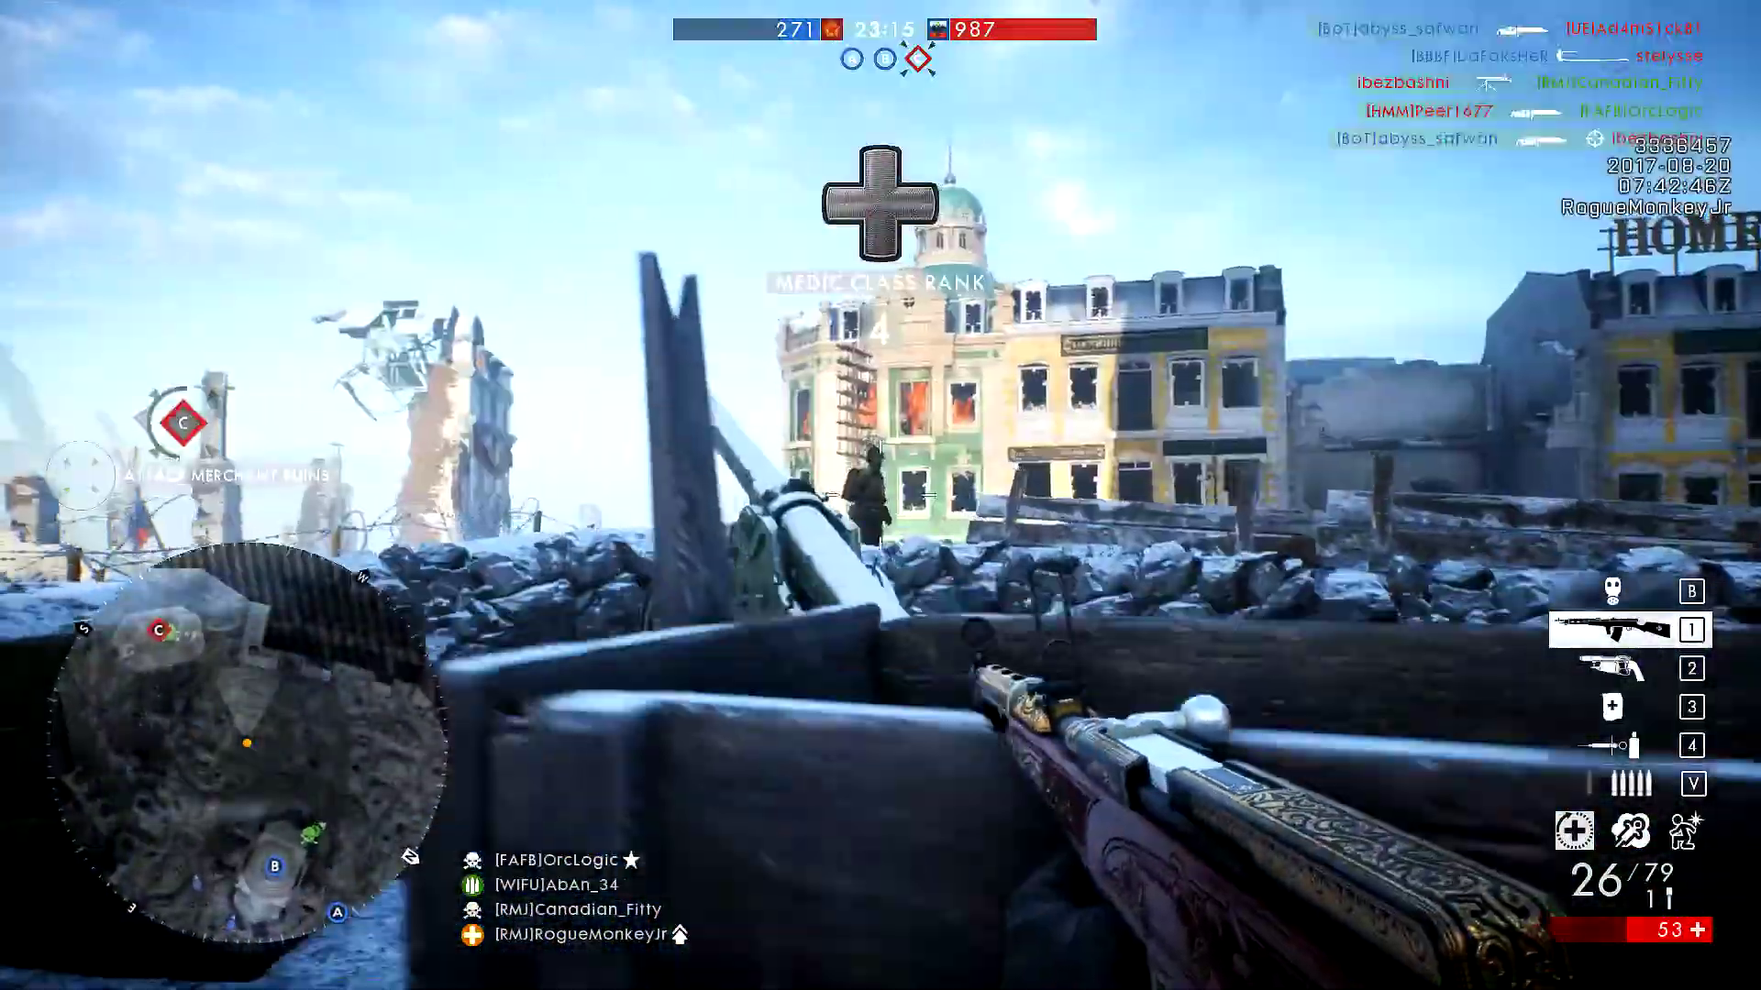
right_click(880, 495)
left_click(880, 495)
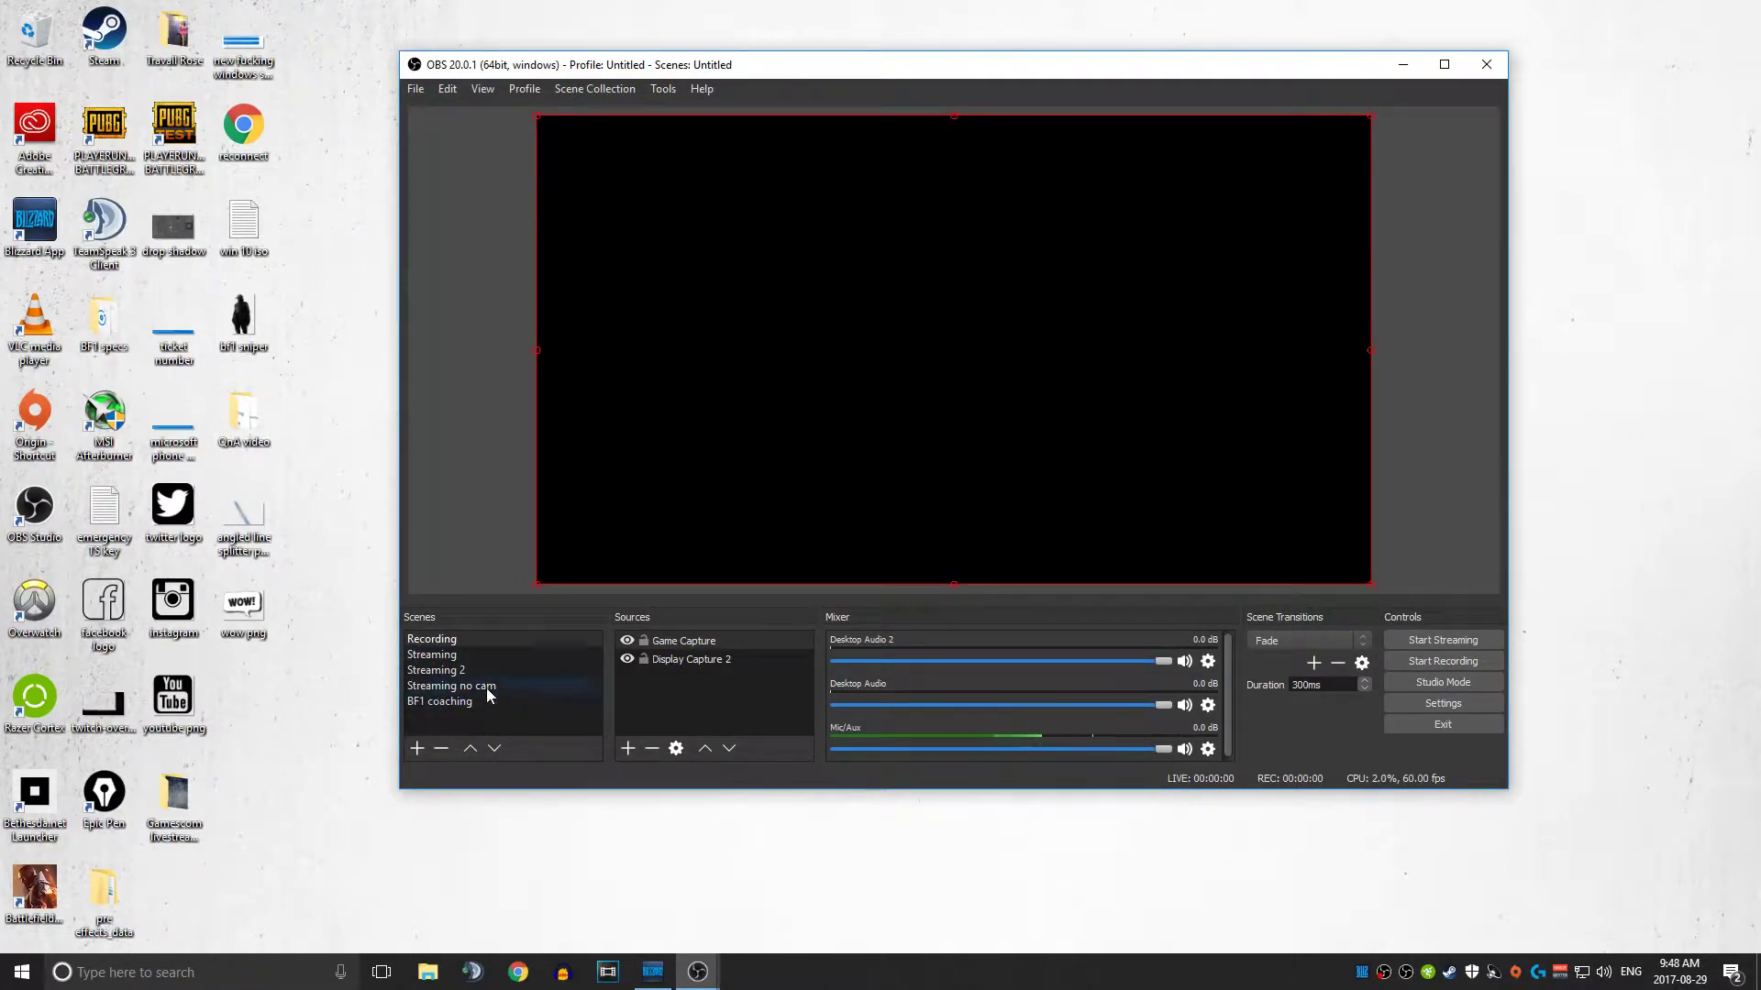
In OBS Settings, switch the theme to Rachni and then back to Dark
left_click(1475, 702)
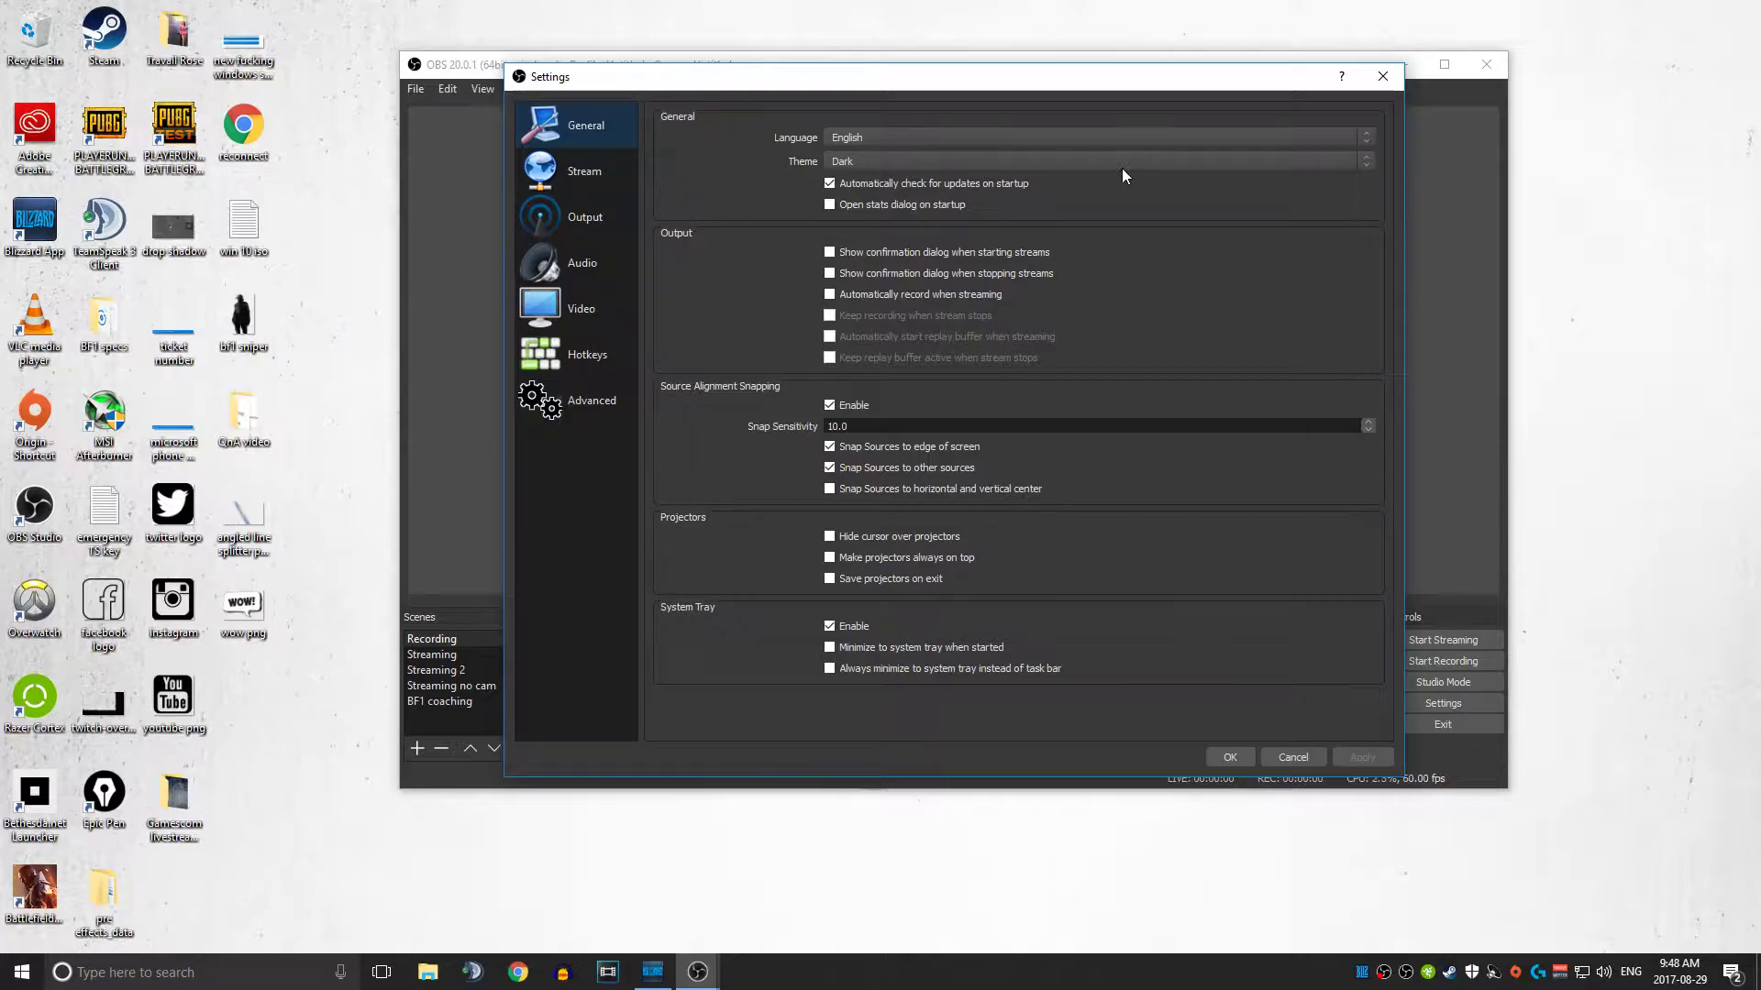
left_click(882, 165)
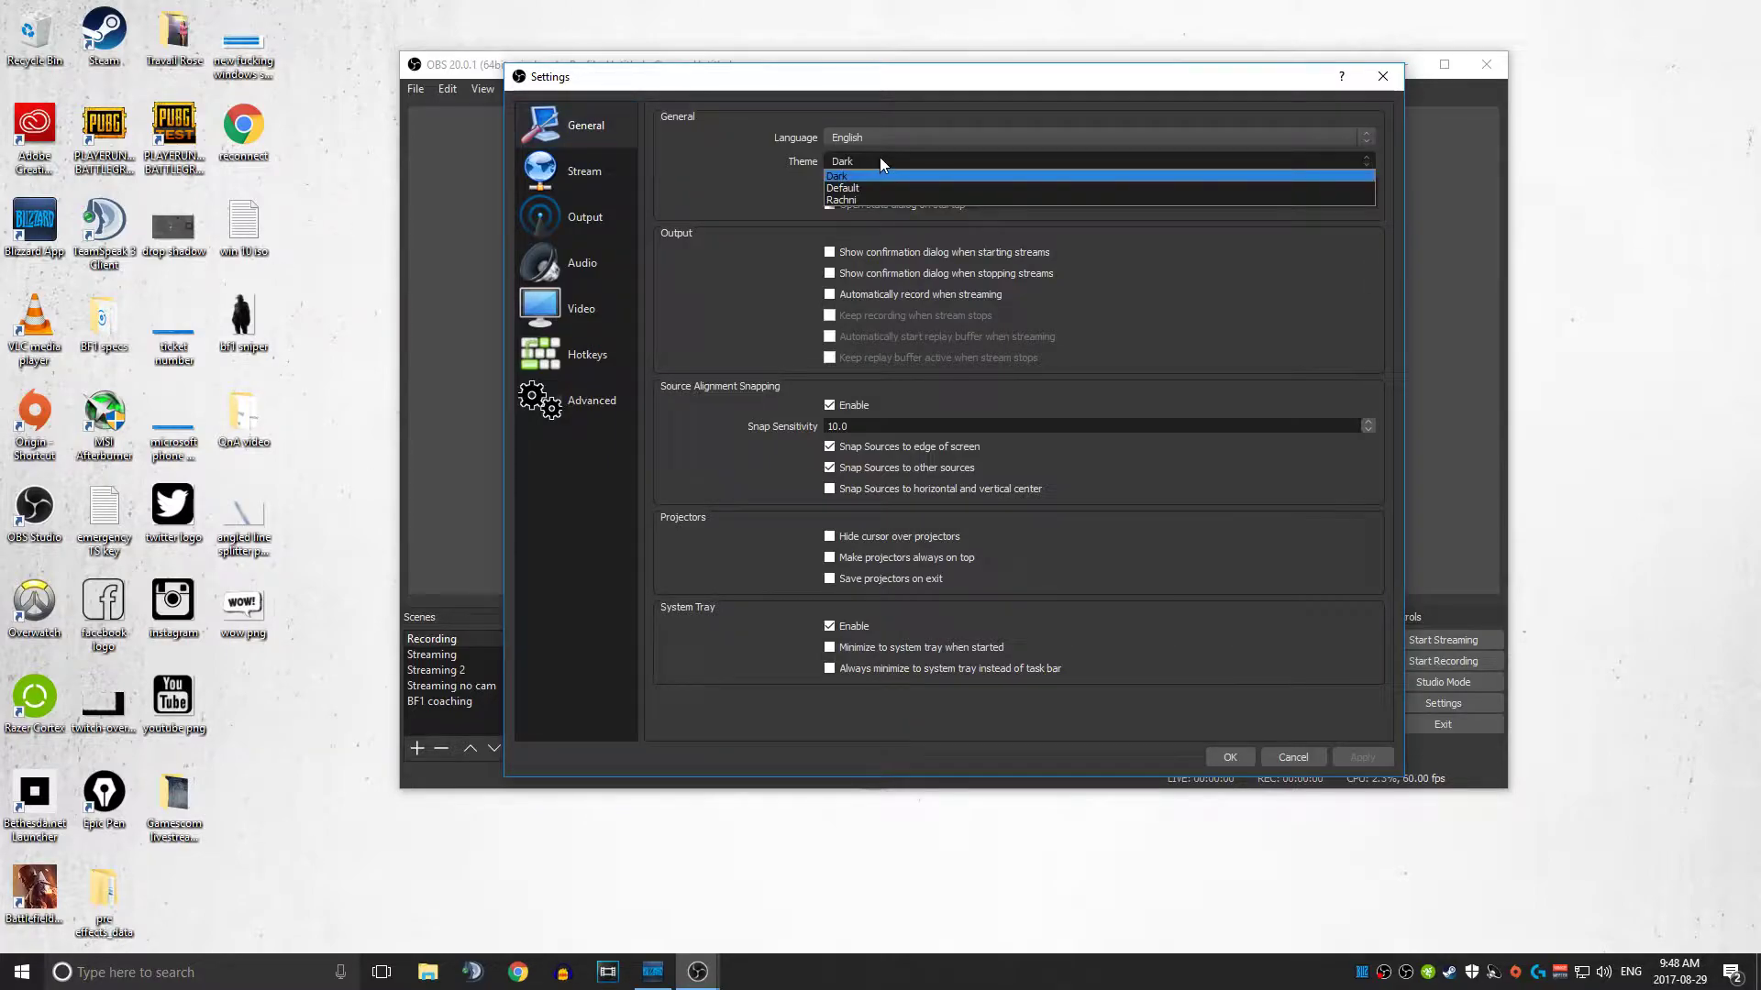
left_click(861, 199)
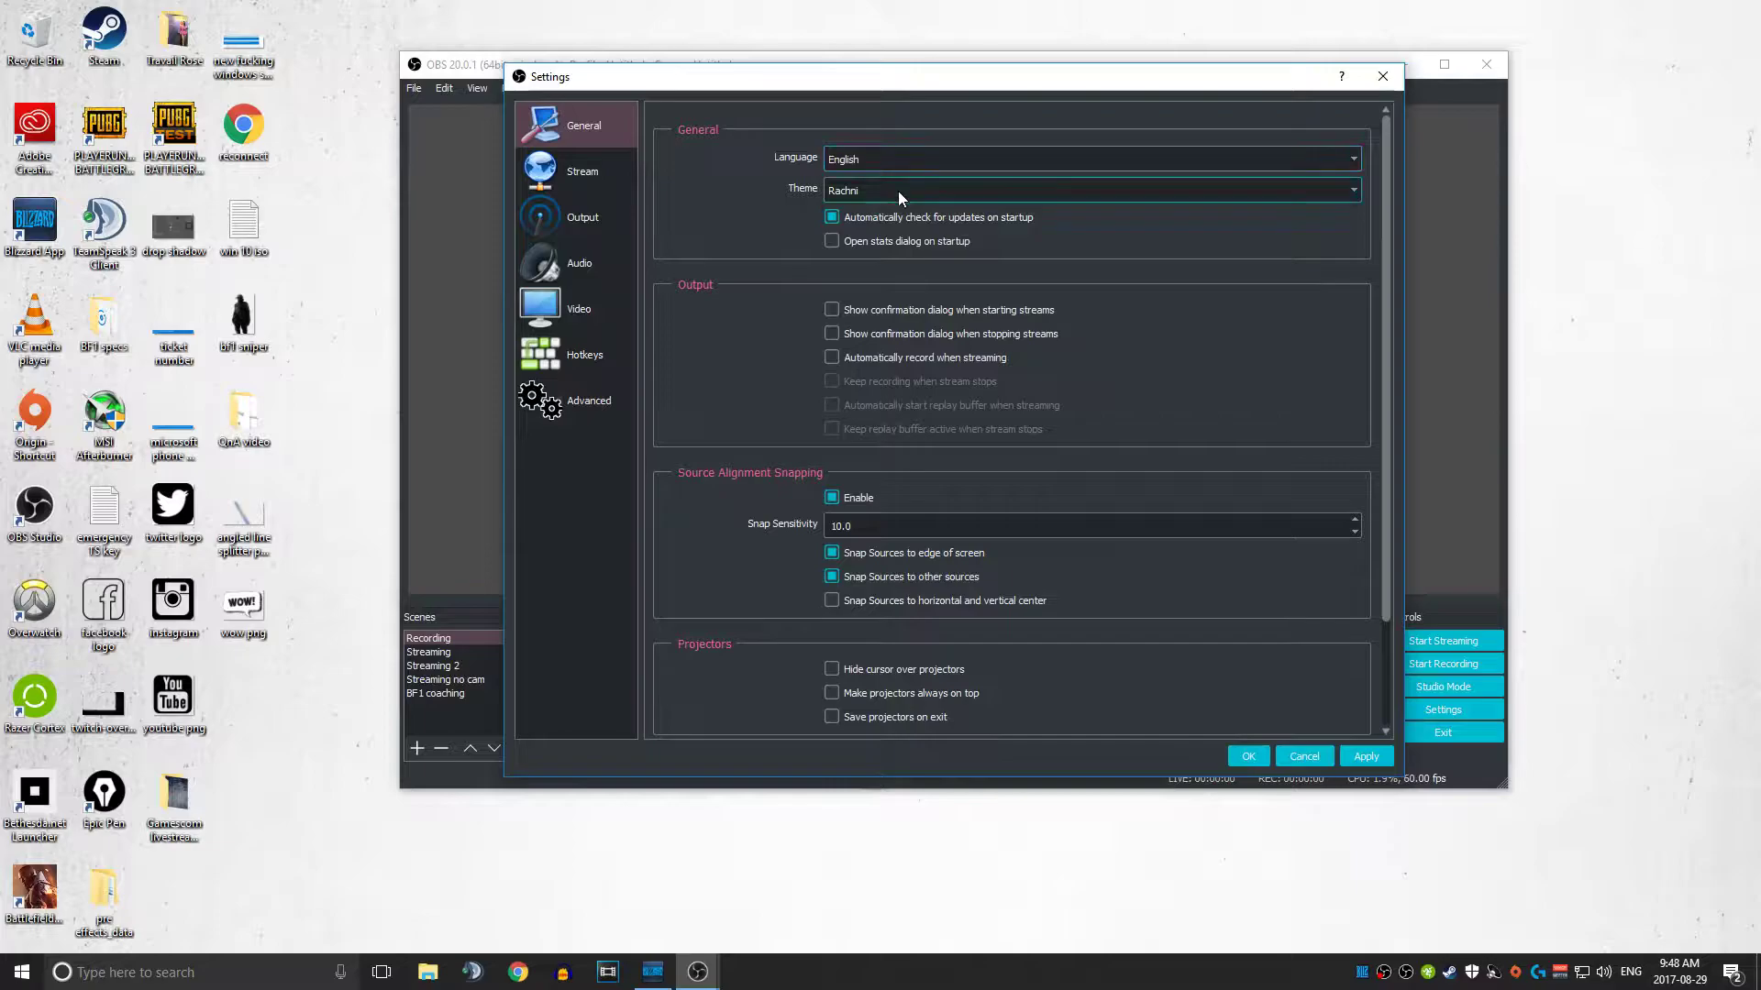
left_click(898, 190)
left_click(866, 206)
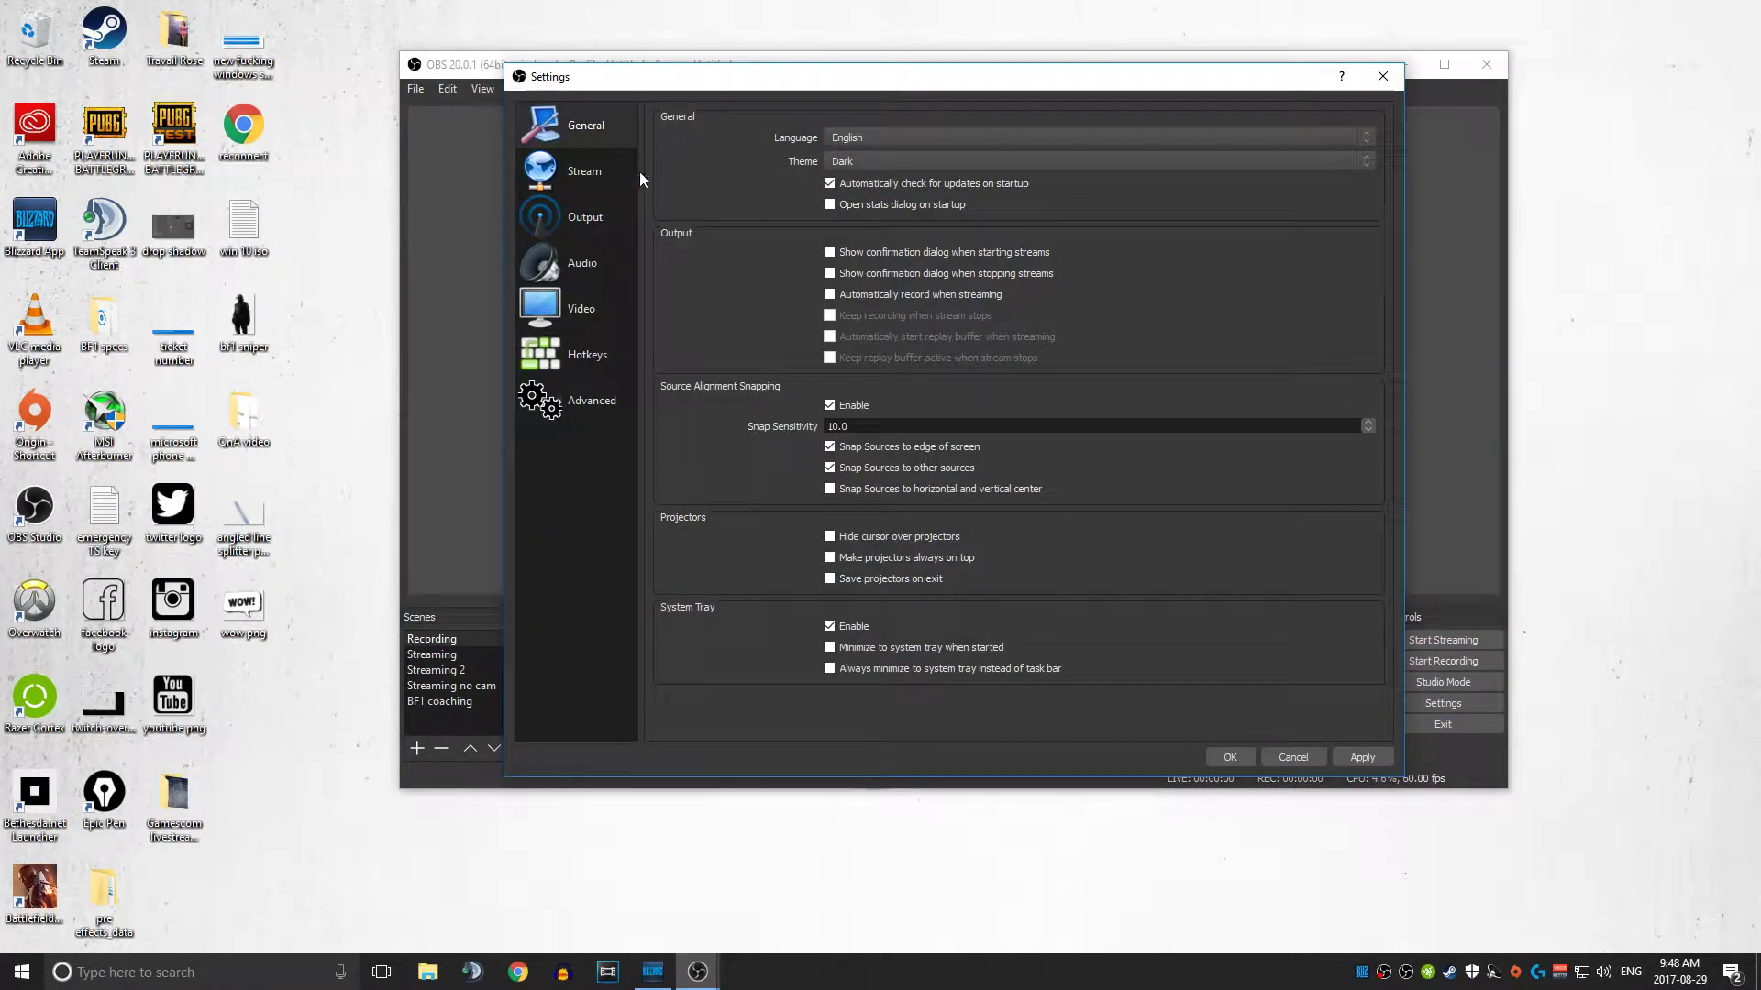
Go to Output's Recording tab and keep the recording Type as Standard
left_click(592, 170)
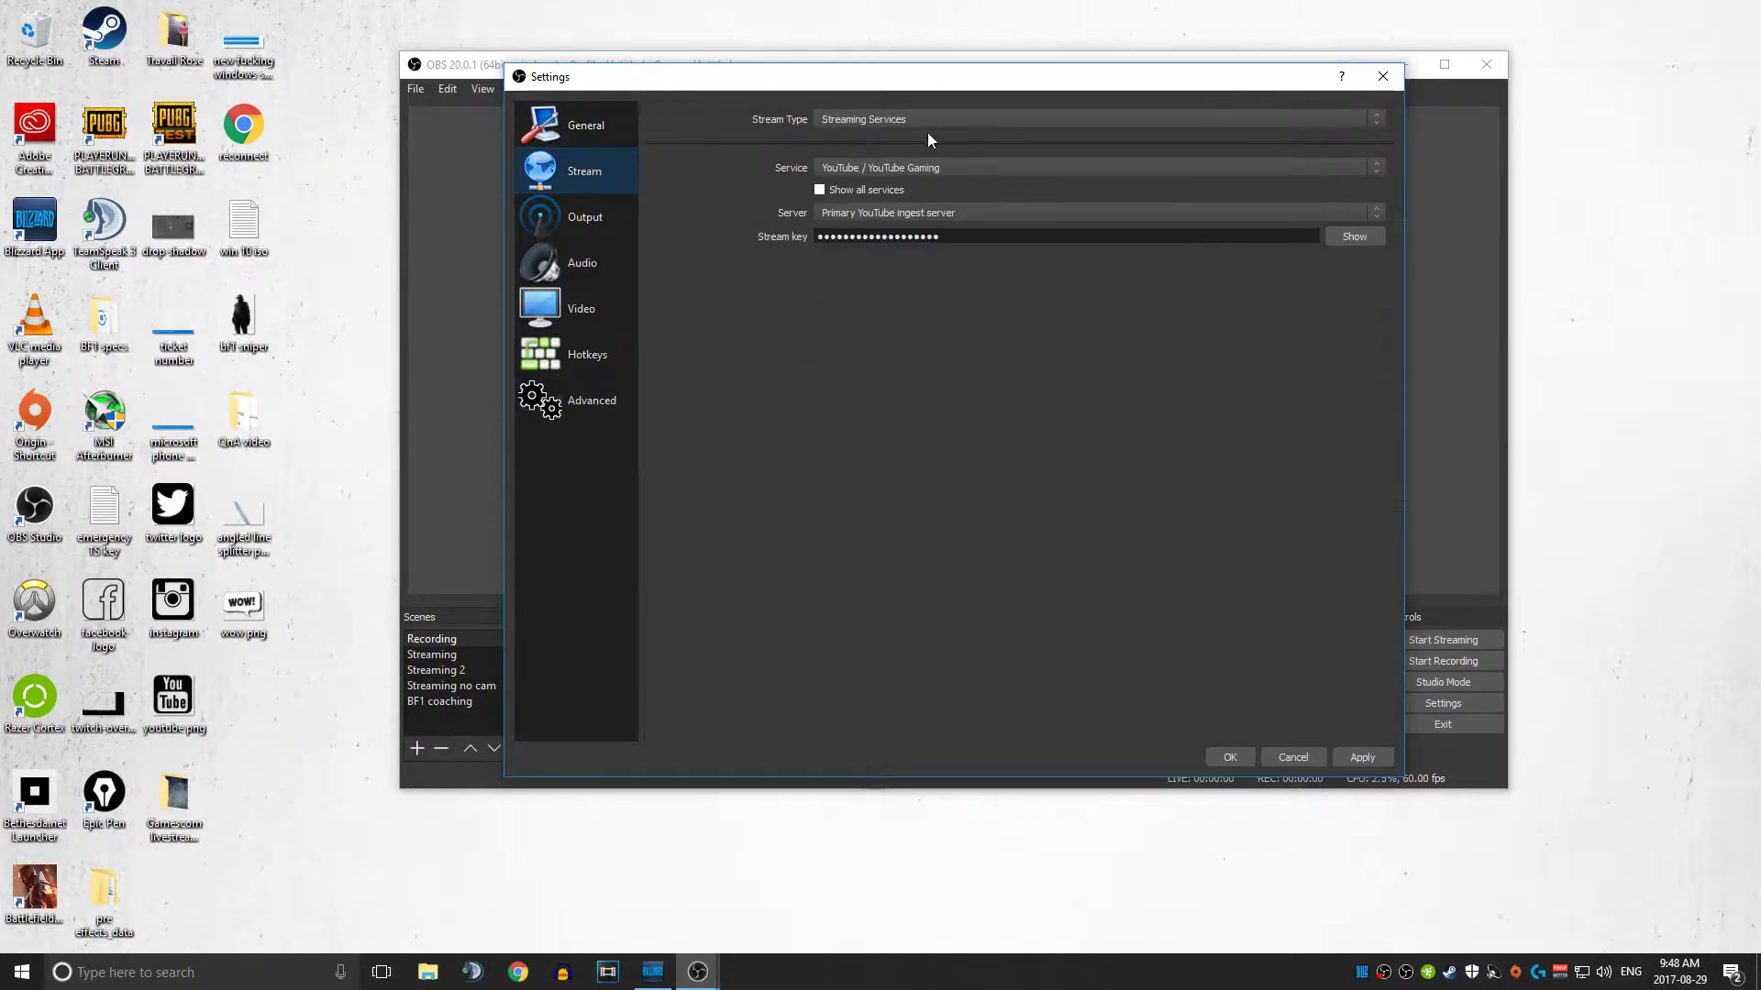
left_click(598, 212)
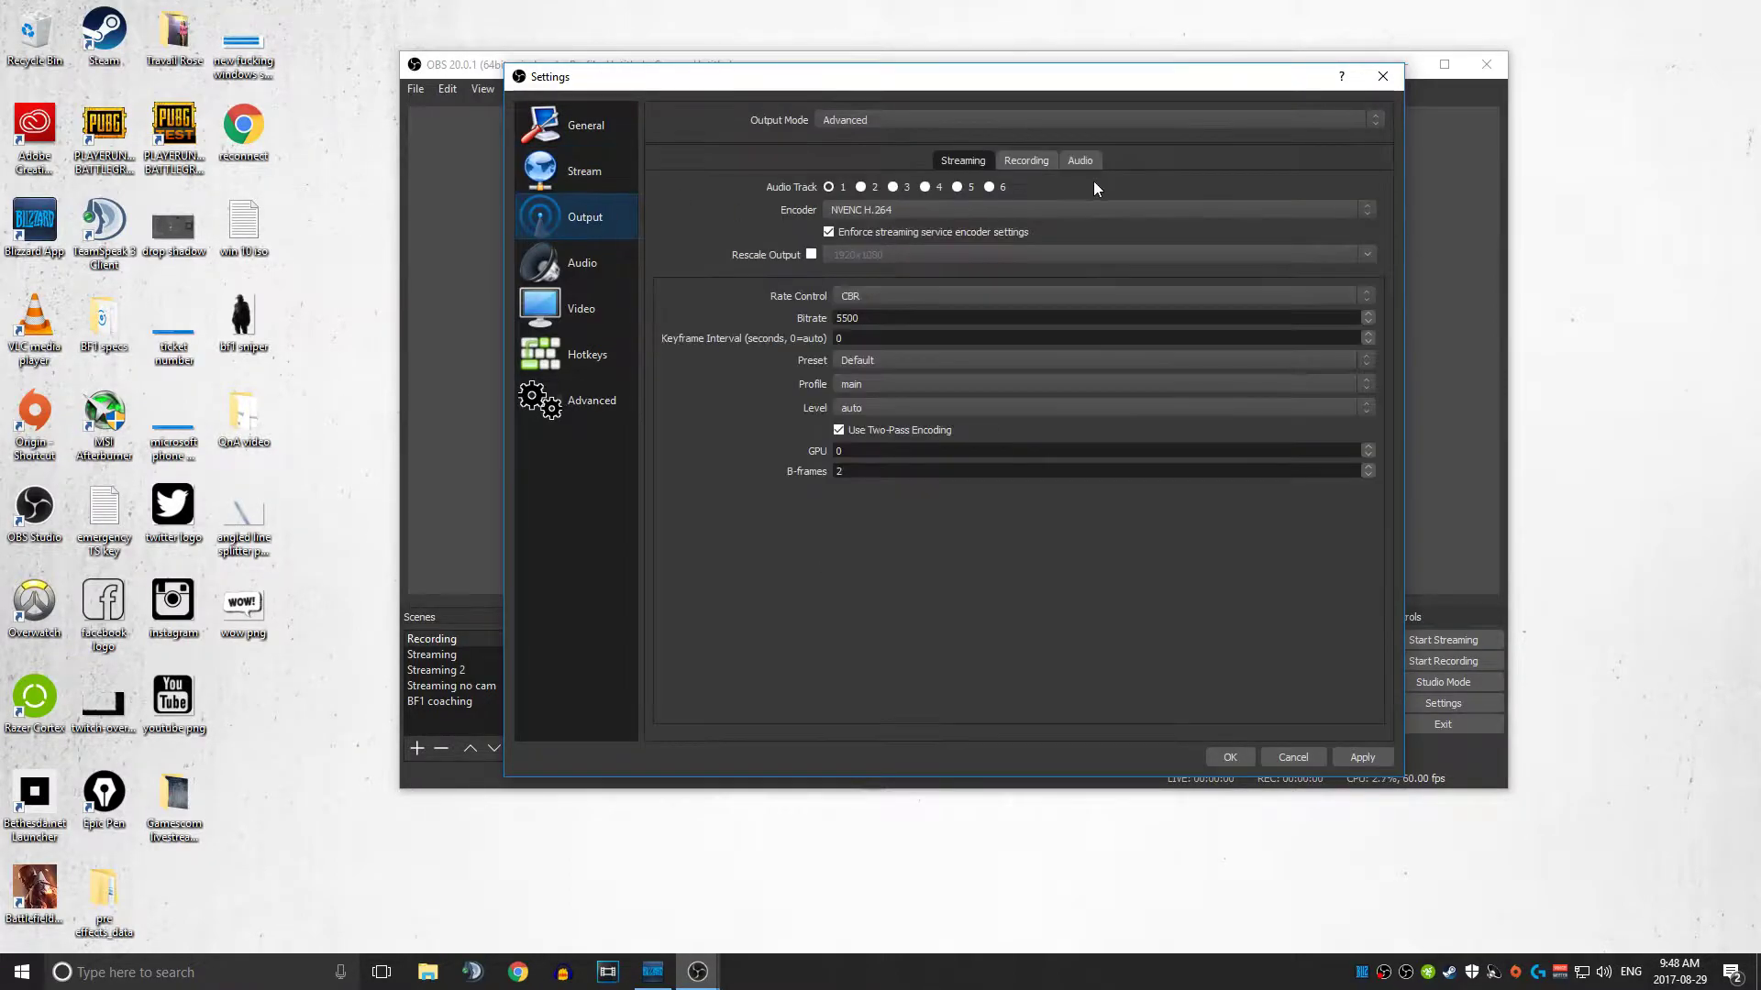
left_click(1027, 161)
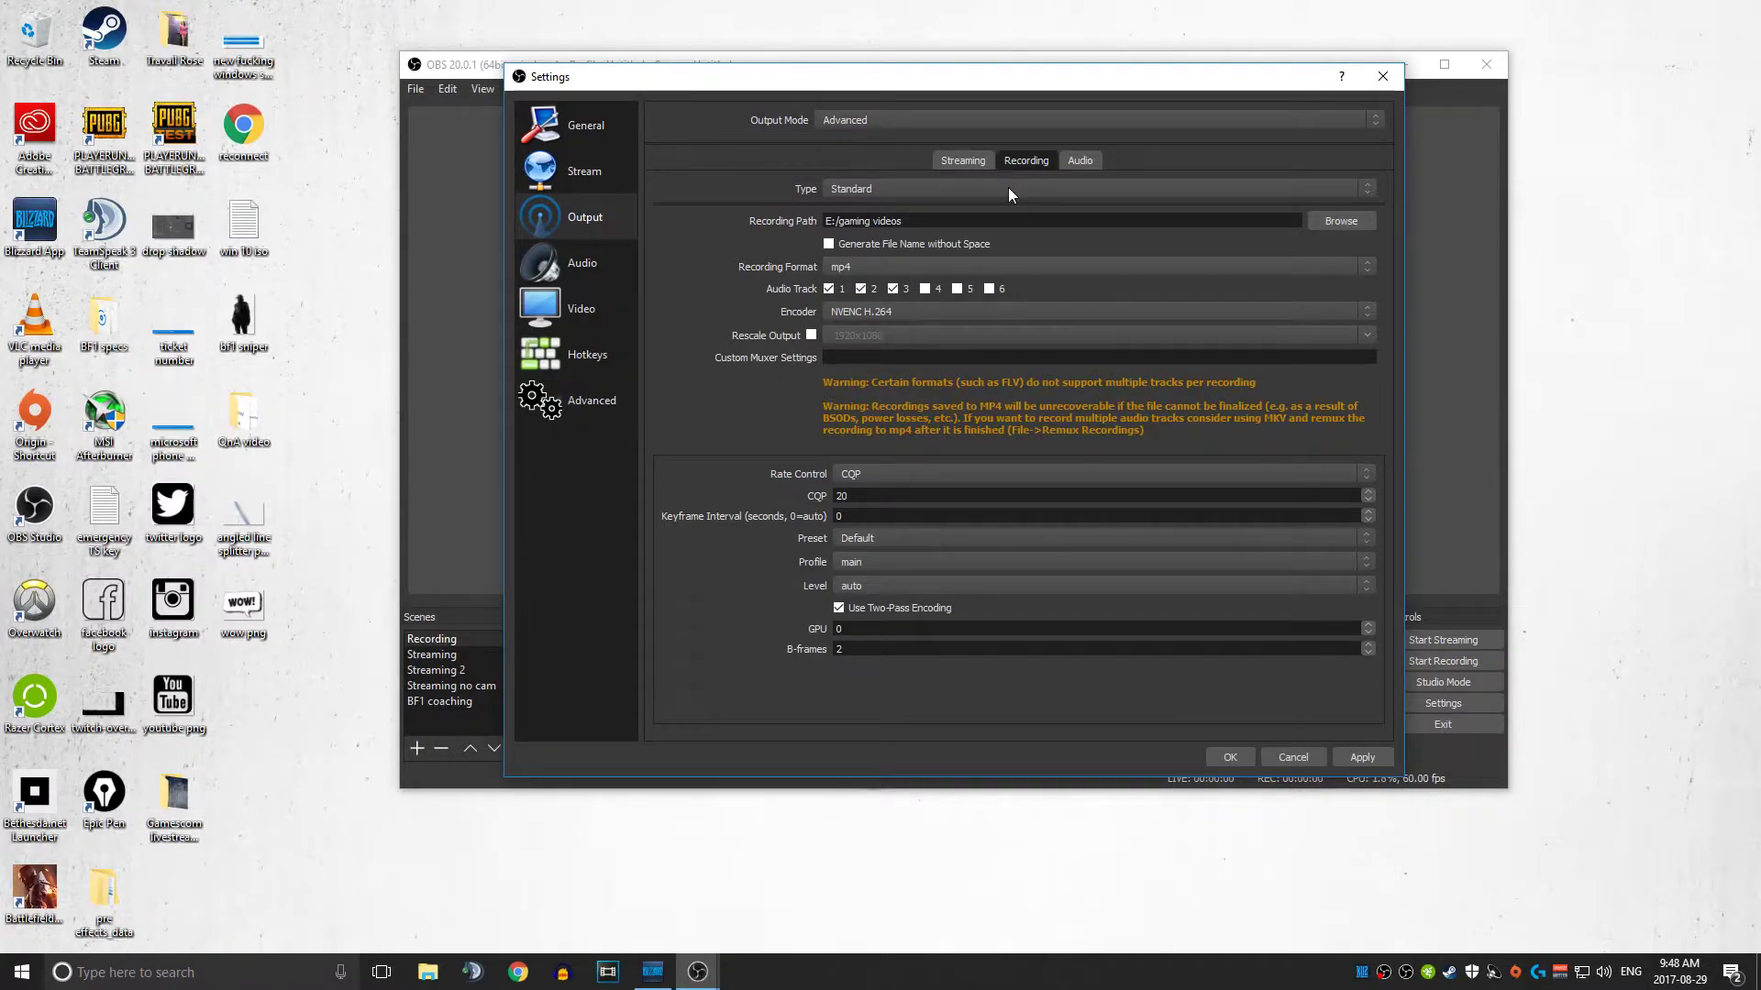
left_click(968, 190)
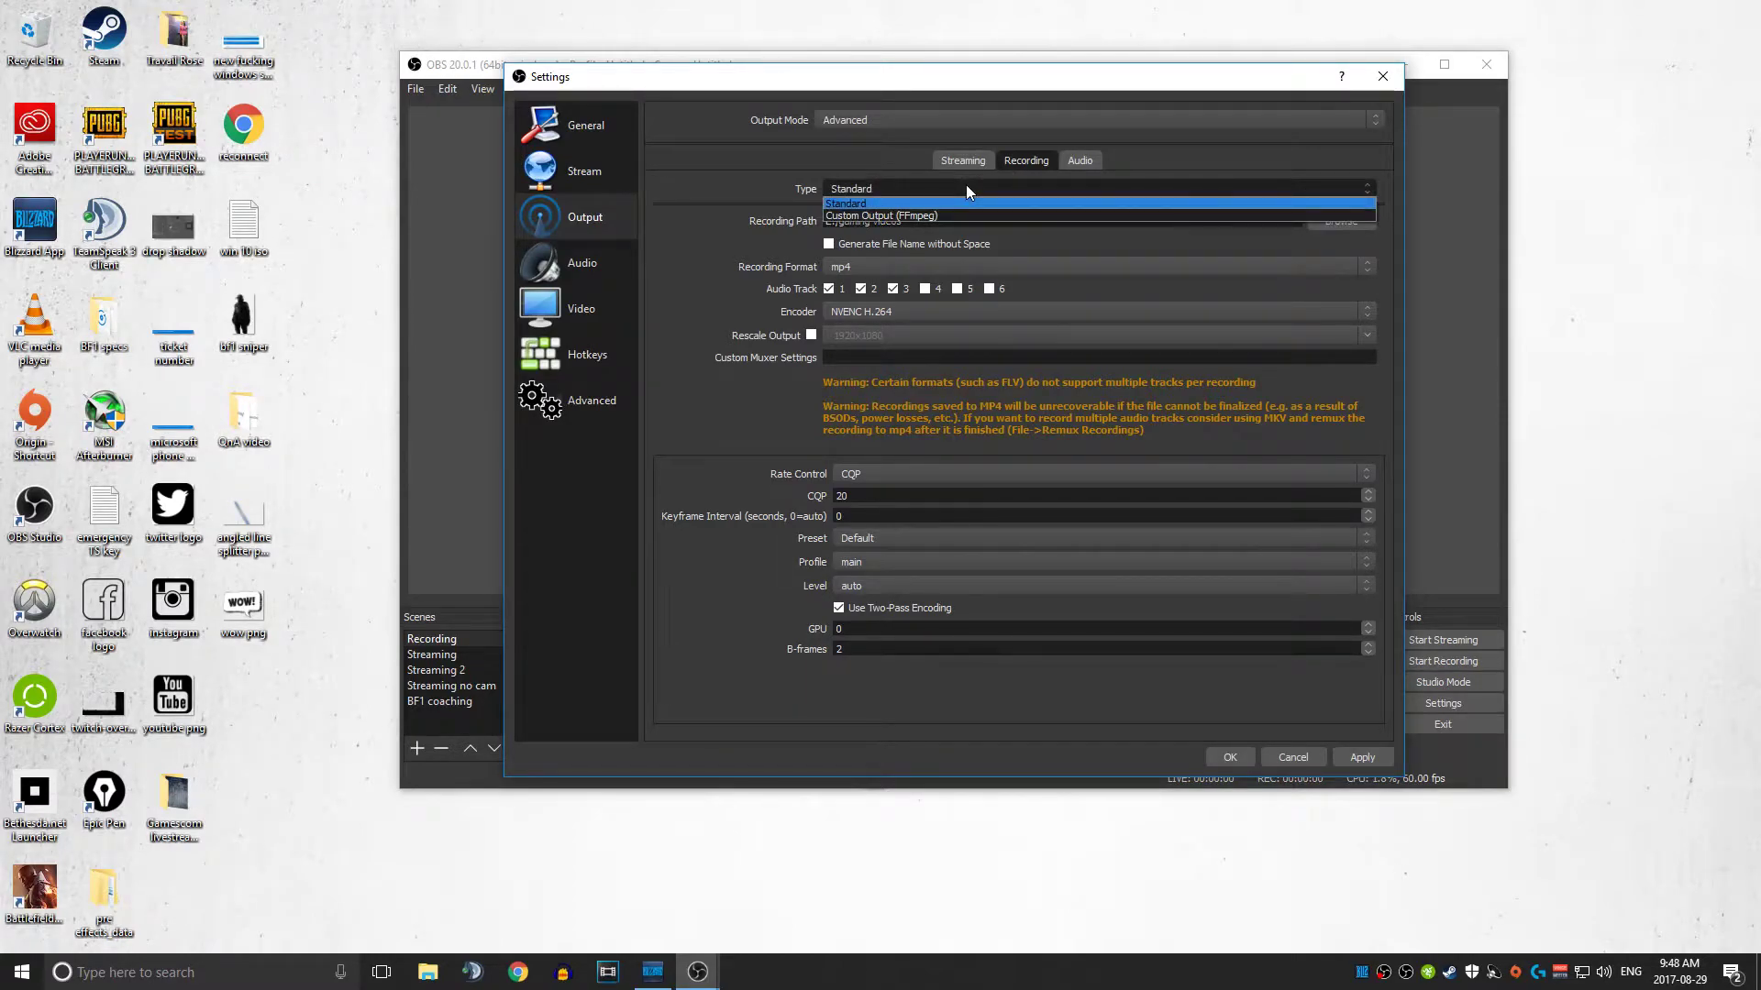
left_click(966, 184)
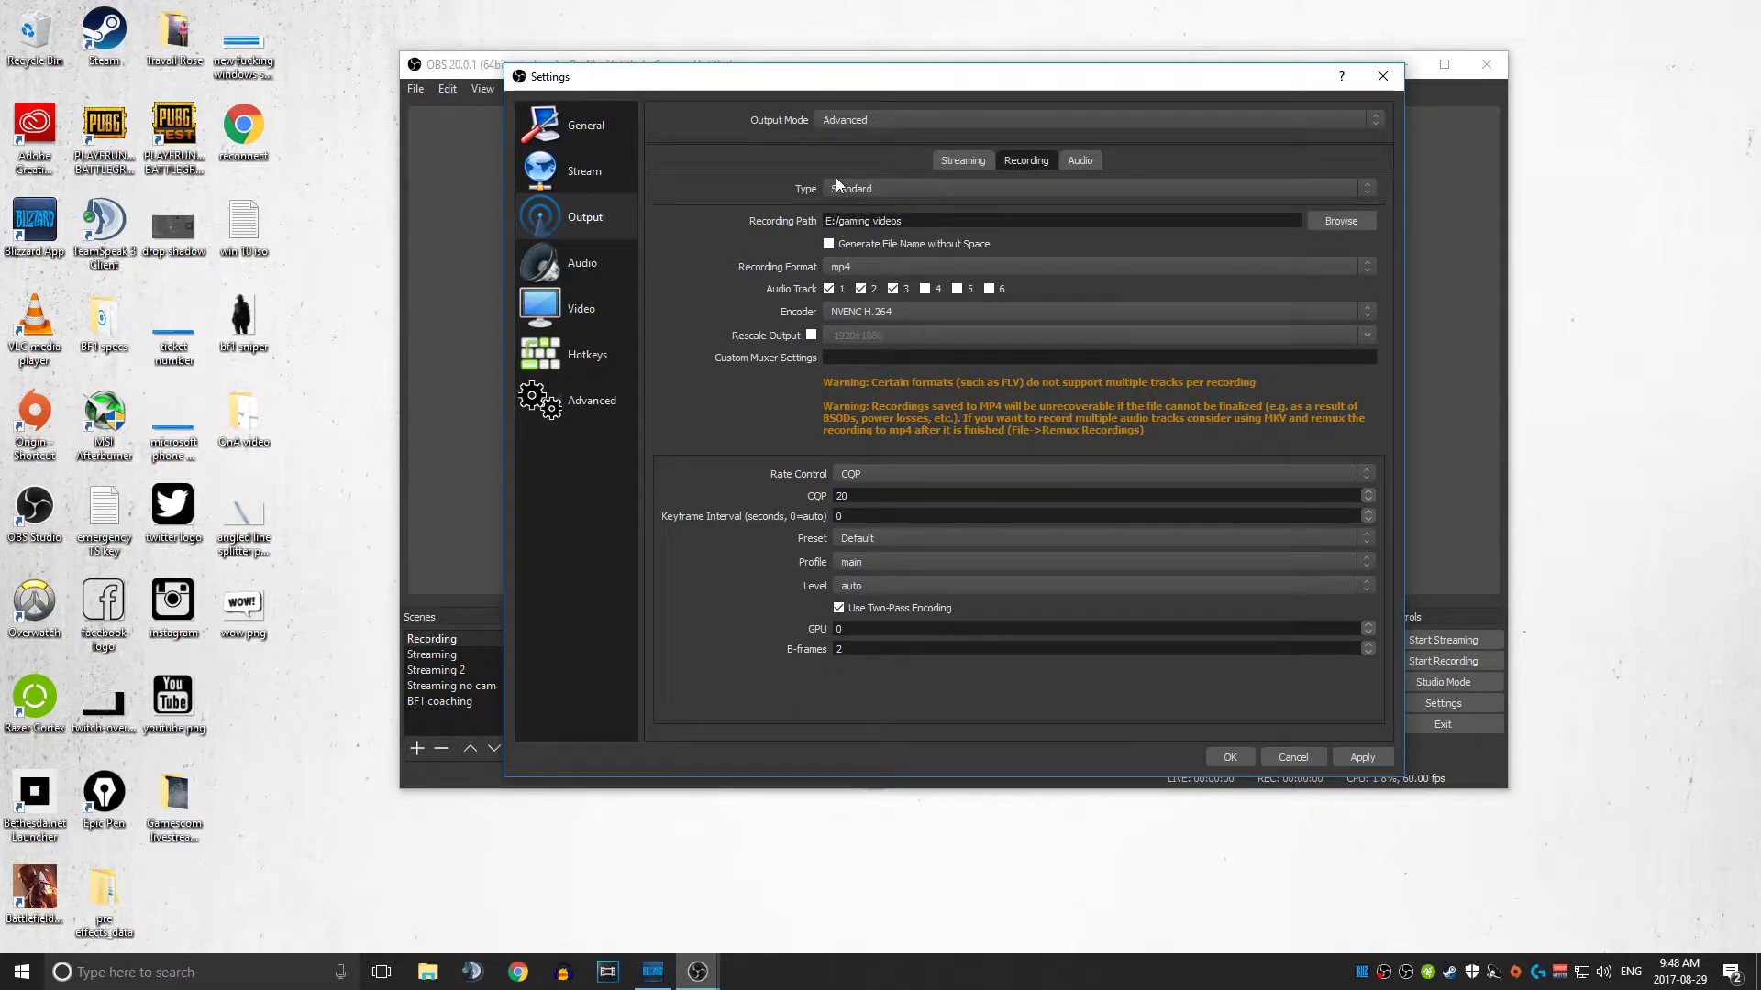
Switch Output Mode to Simple and back to Advanced, keeping recording Type Standard
left_click(859, 121)
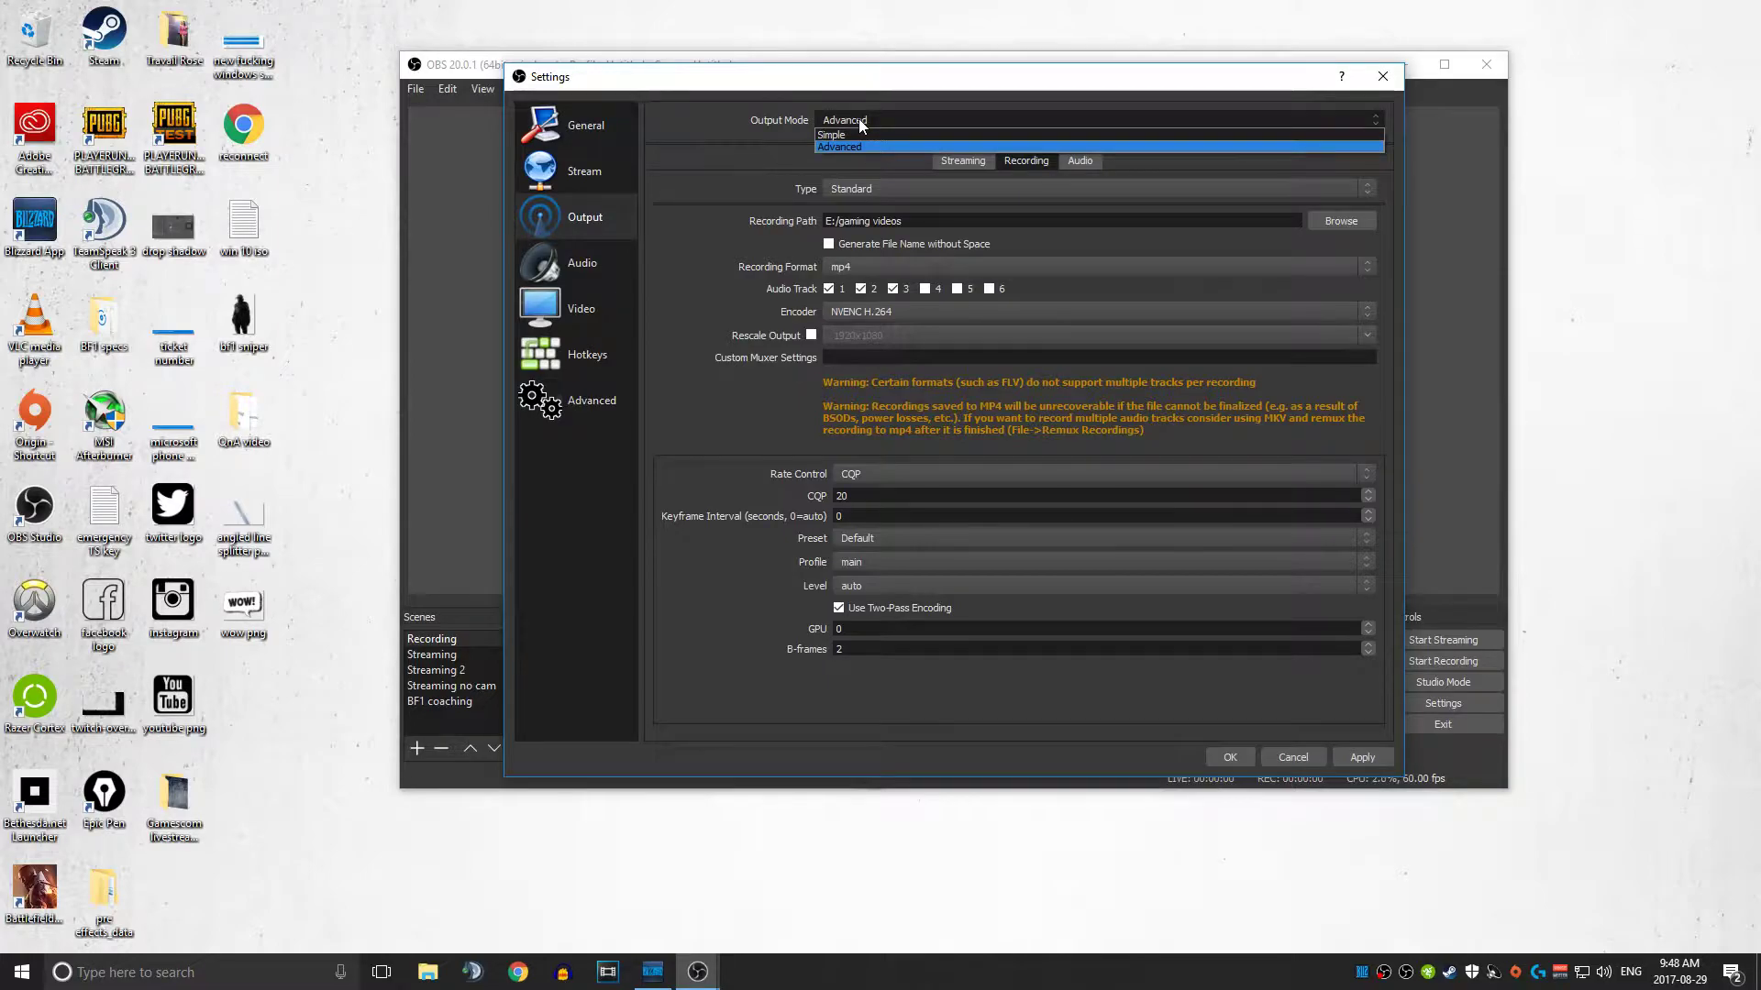
left_click(846, 135)
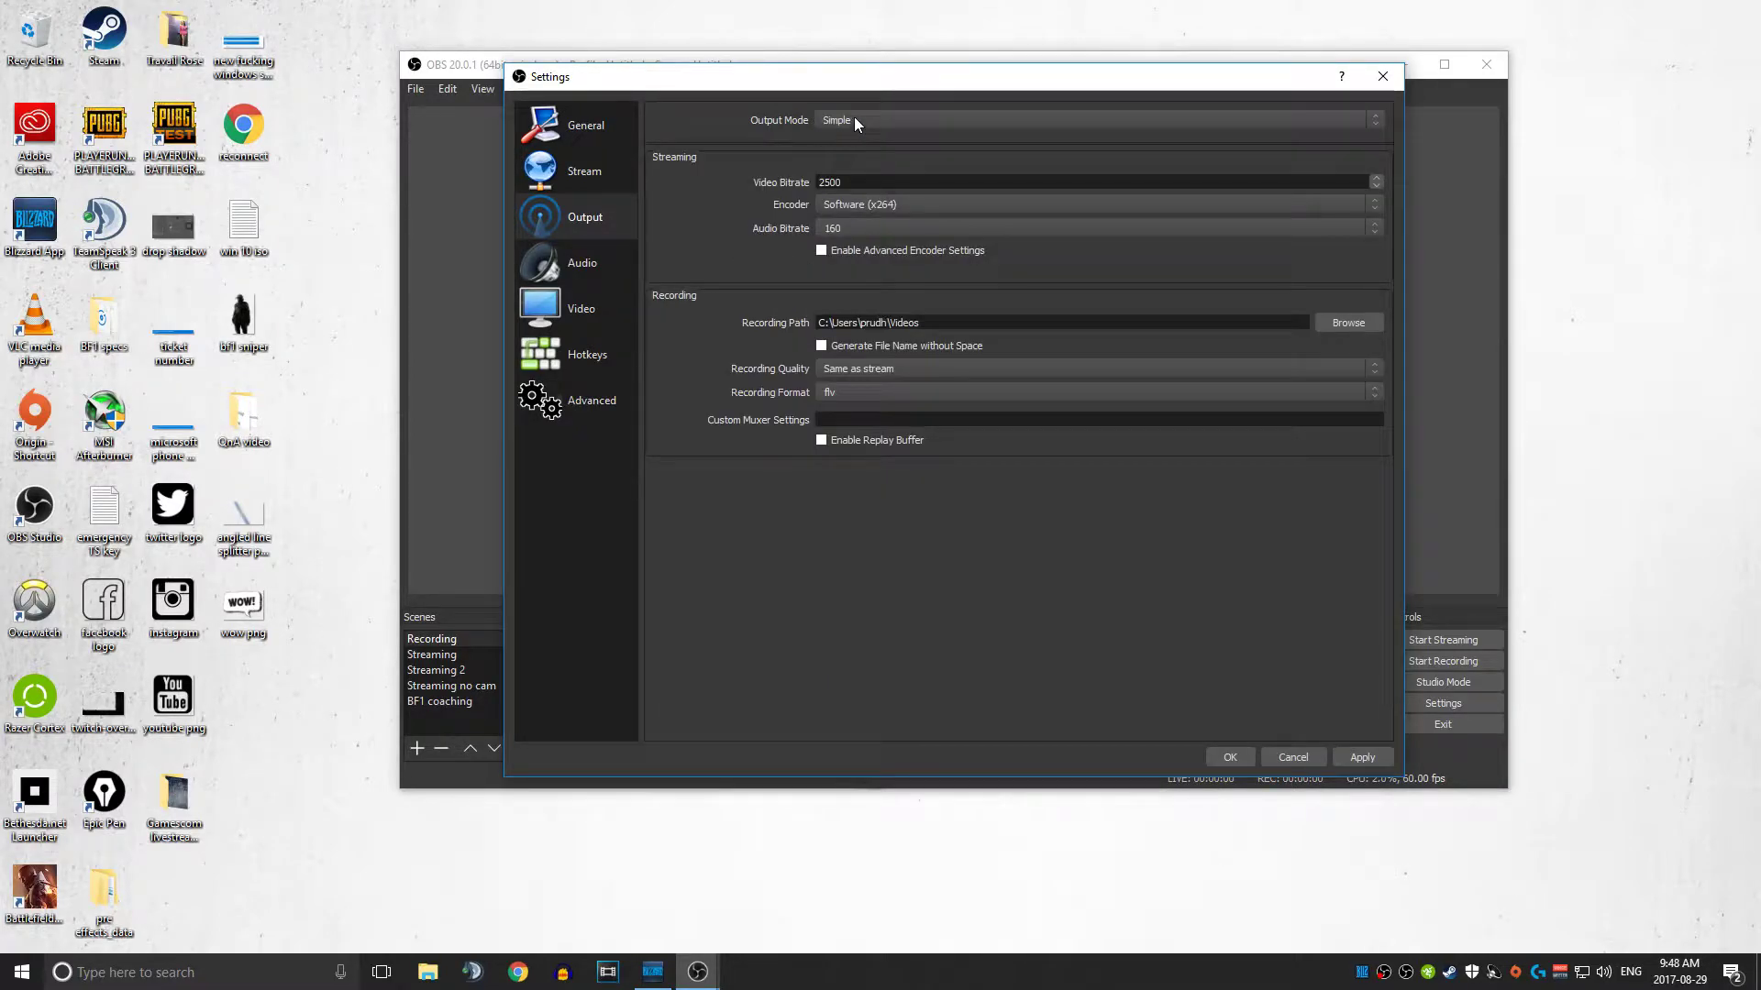
left_click(855, 119)
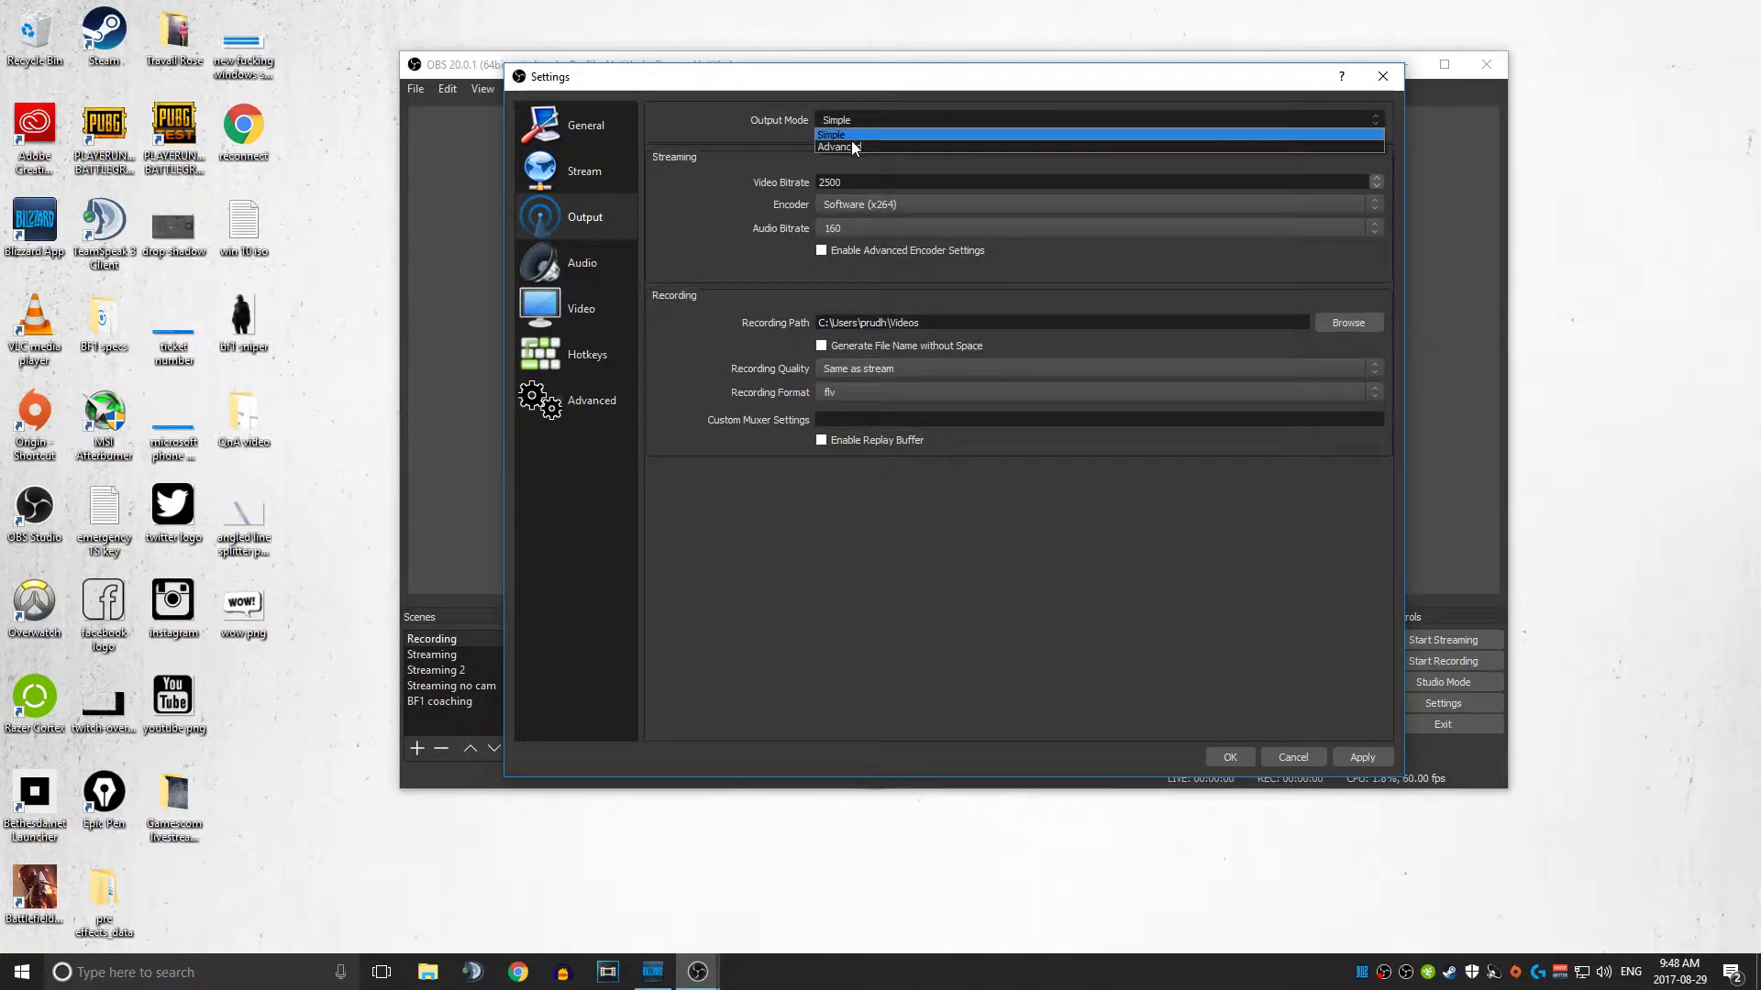
left_click(851, 140)
left_click(877, 188)
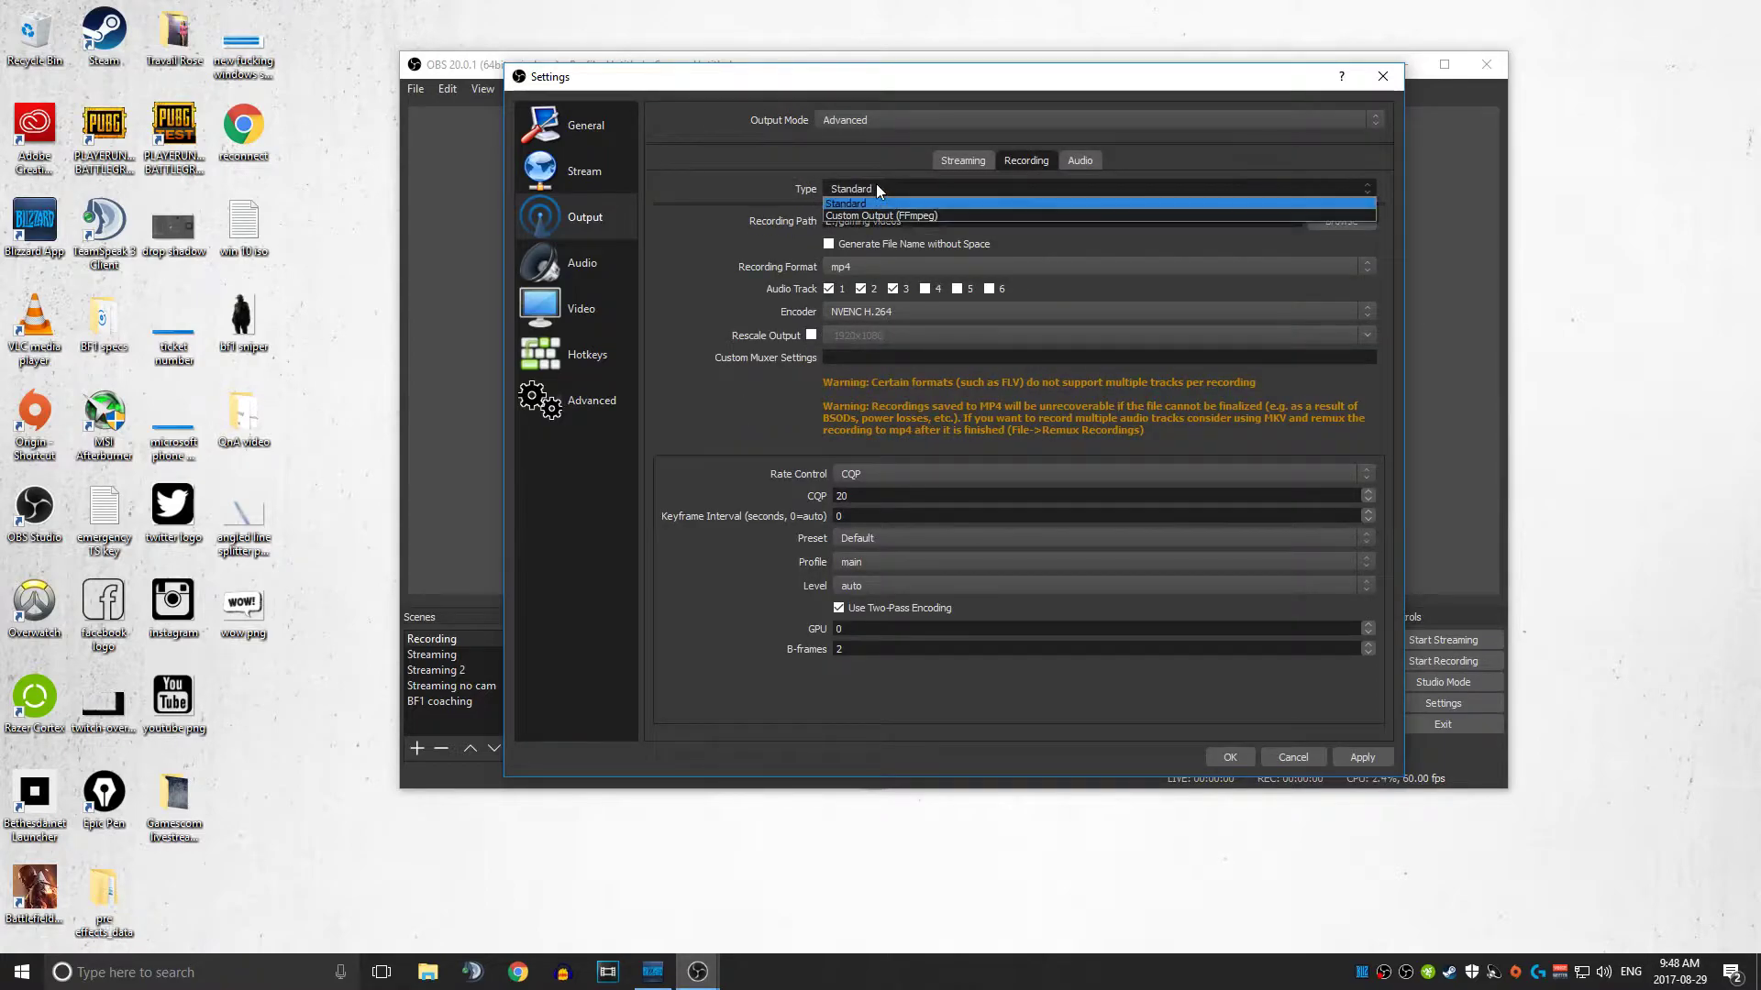
left_click(876, 188)
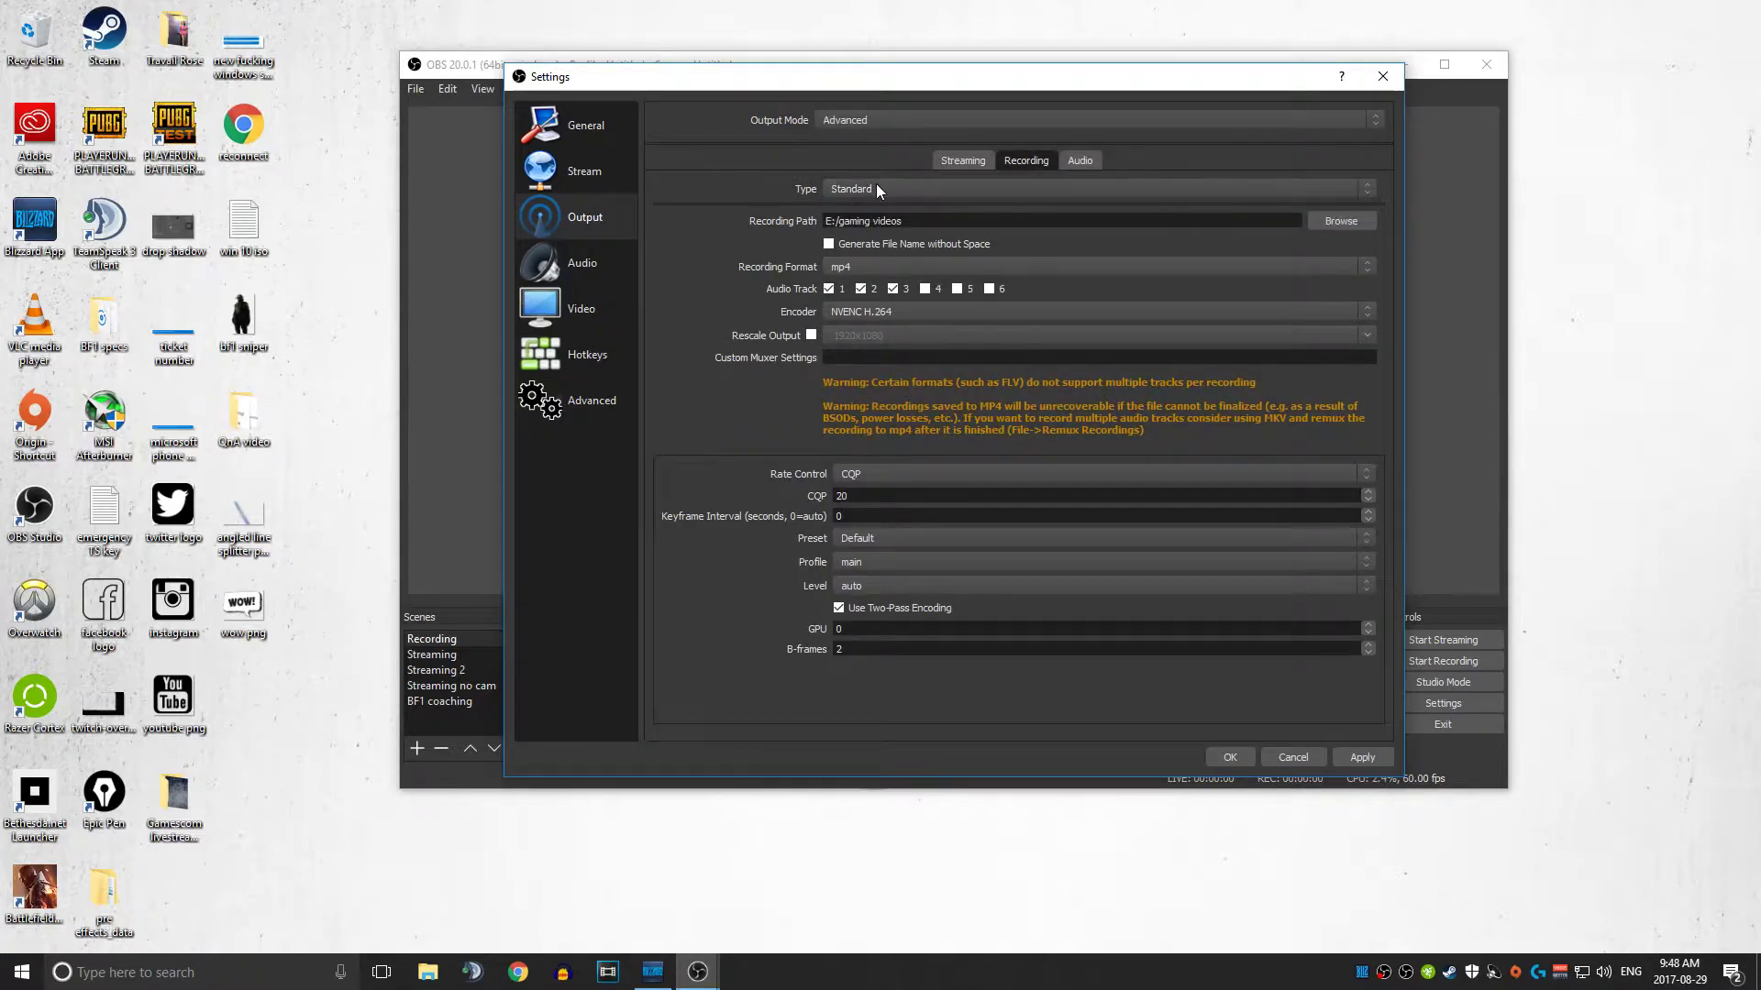
Create 'test folder' inside E:/gaming videos and set it as the recording path
left_click(1351, 222)
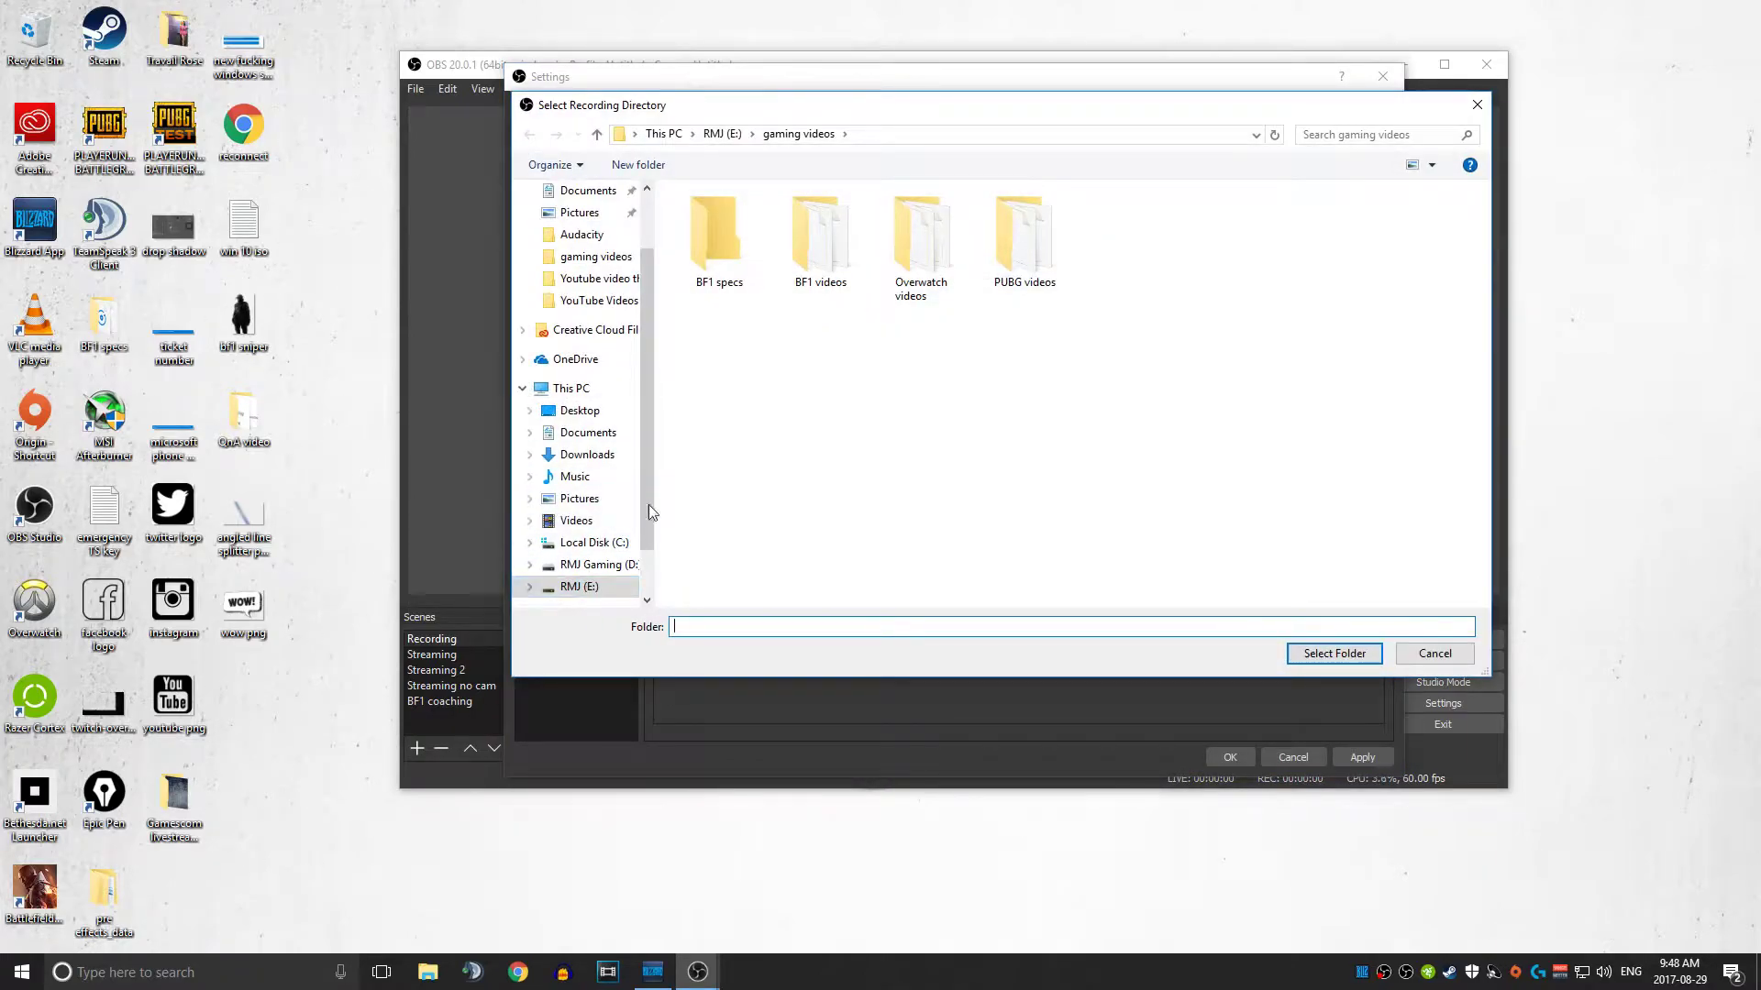
right_click(779, 409)
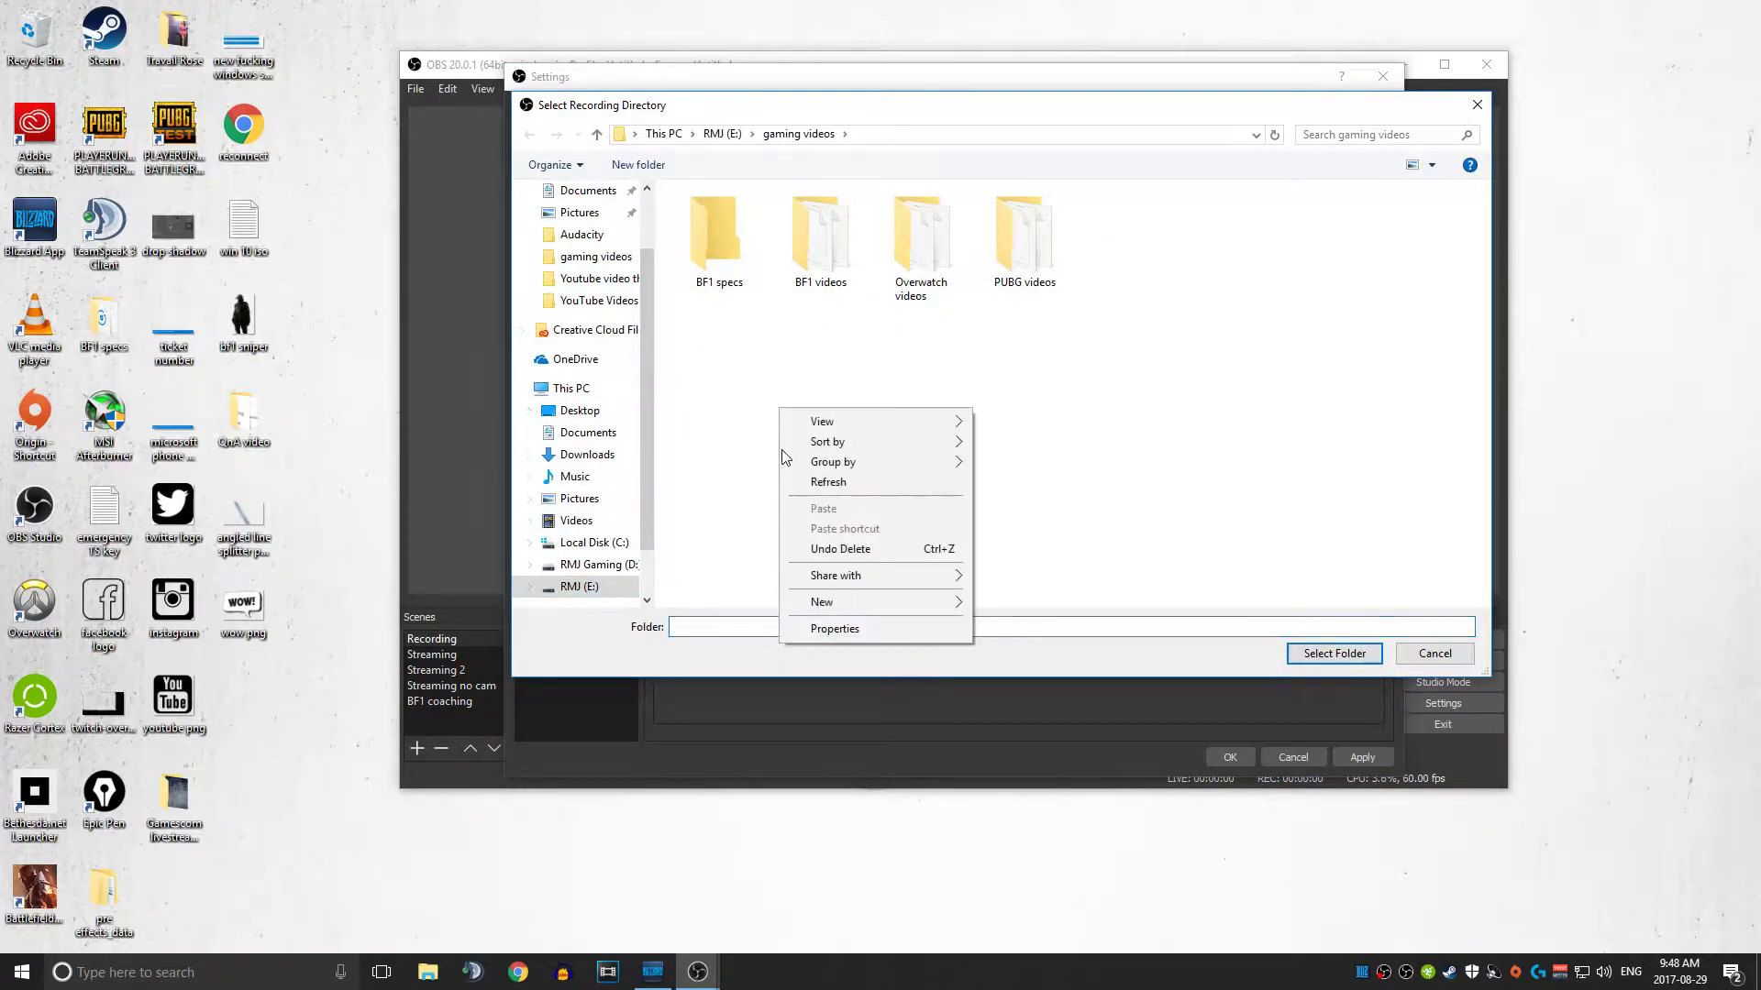
mouse_move(861, 609)
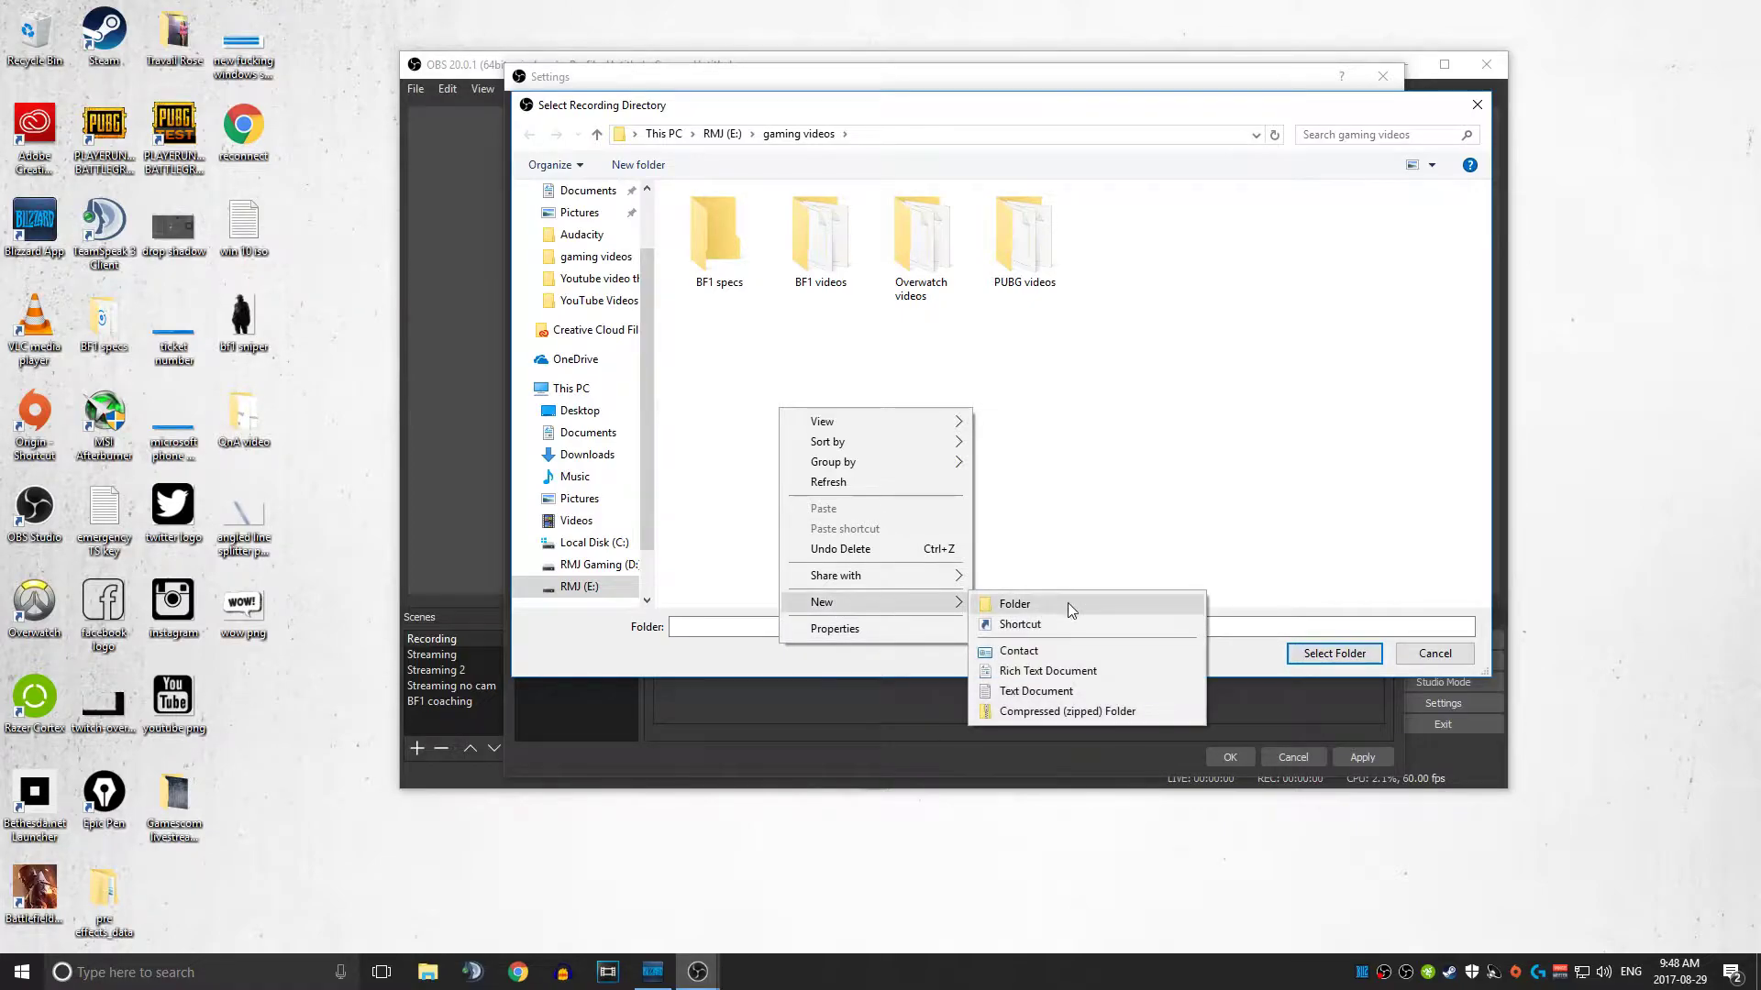
left_click(1070, 605)
type("test folder")
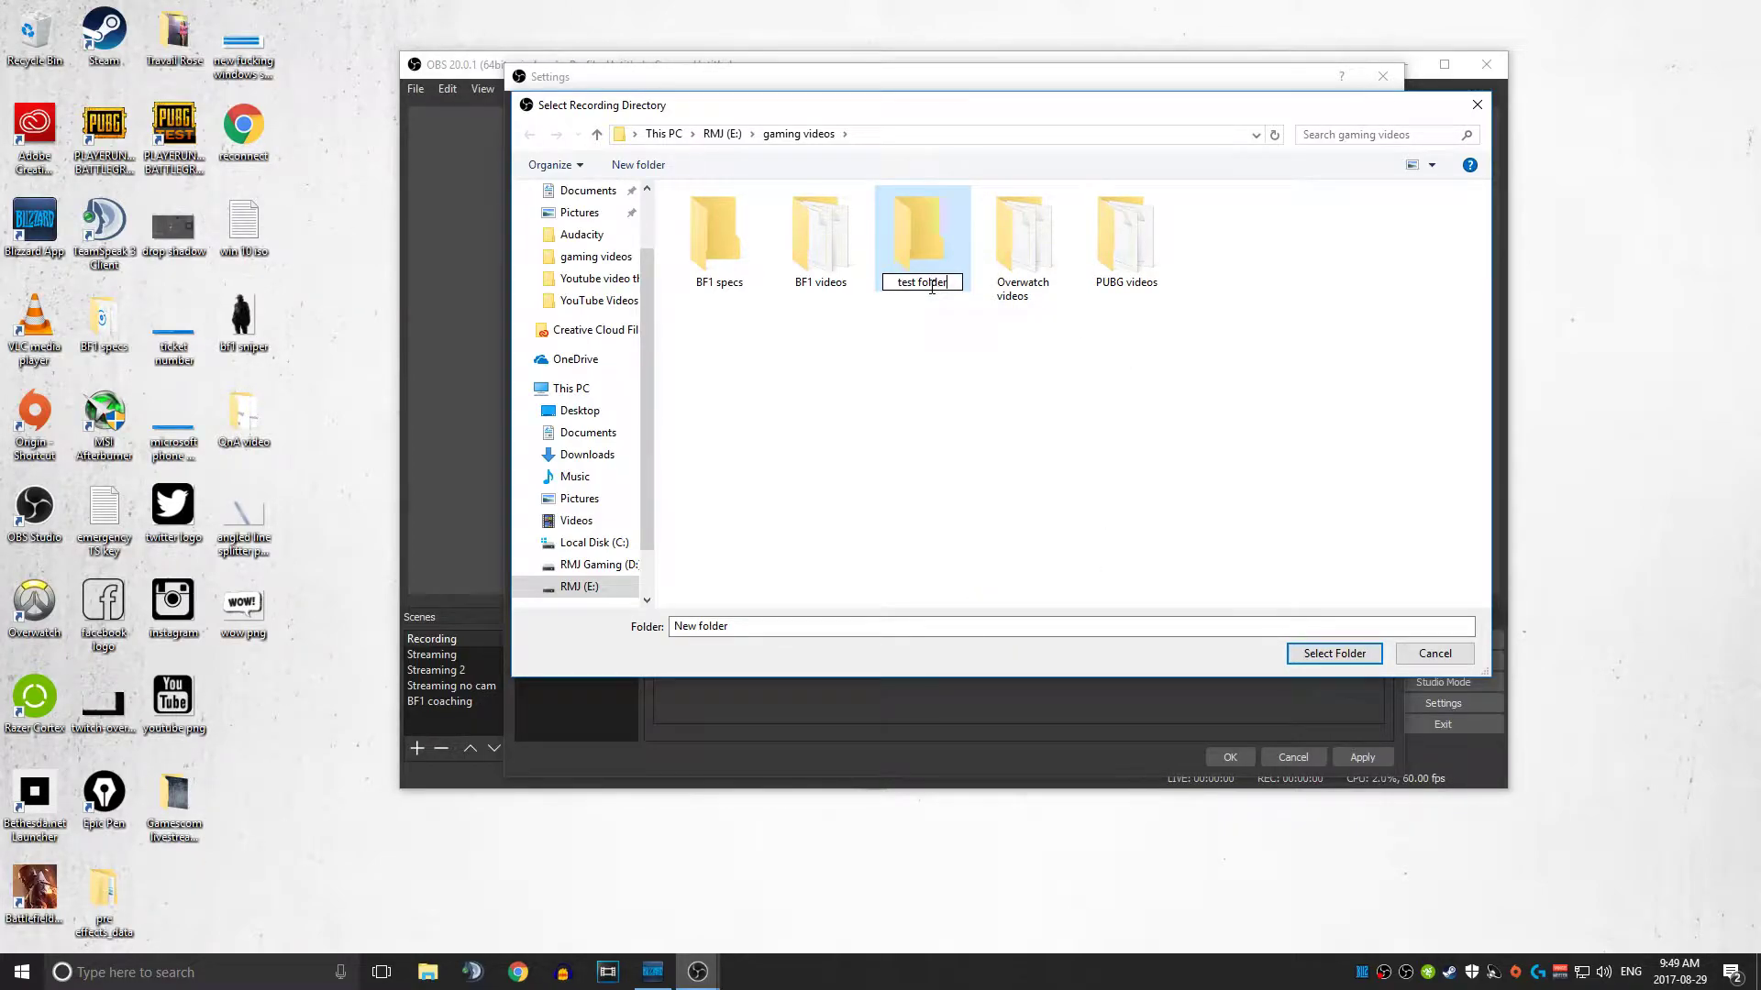
key("Return")
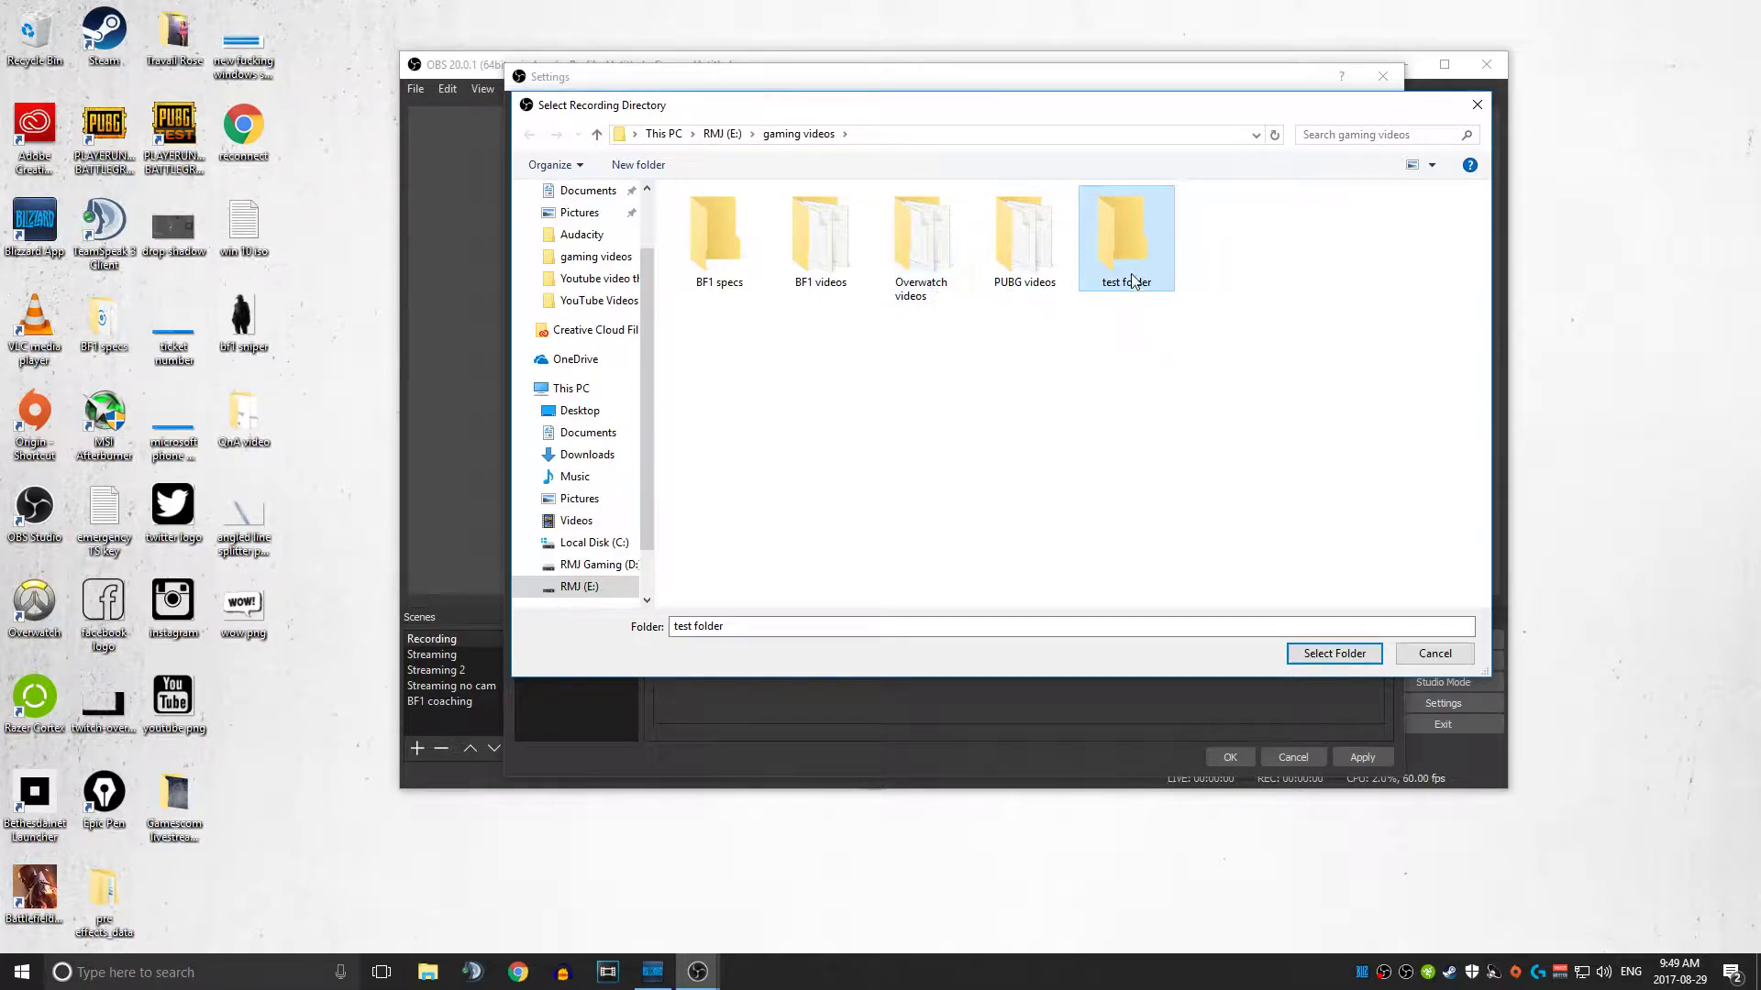
left_click(1301, 654)
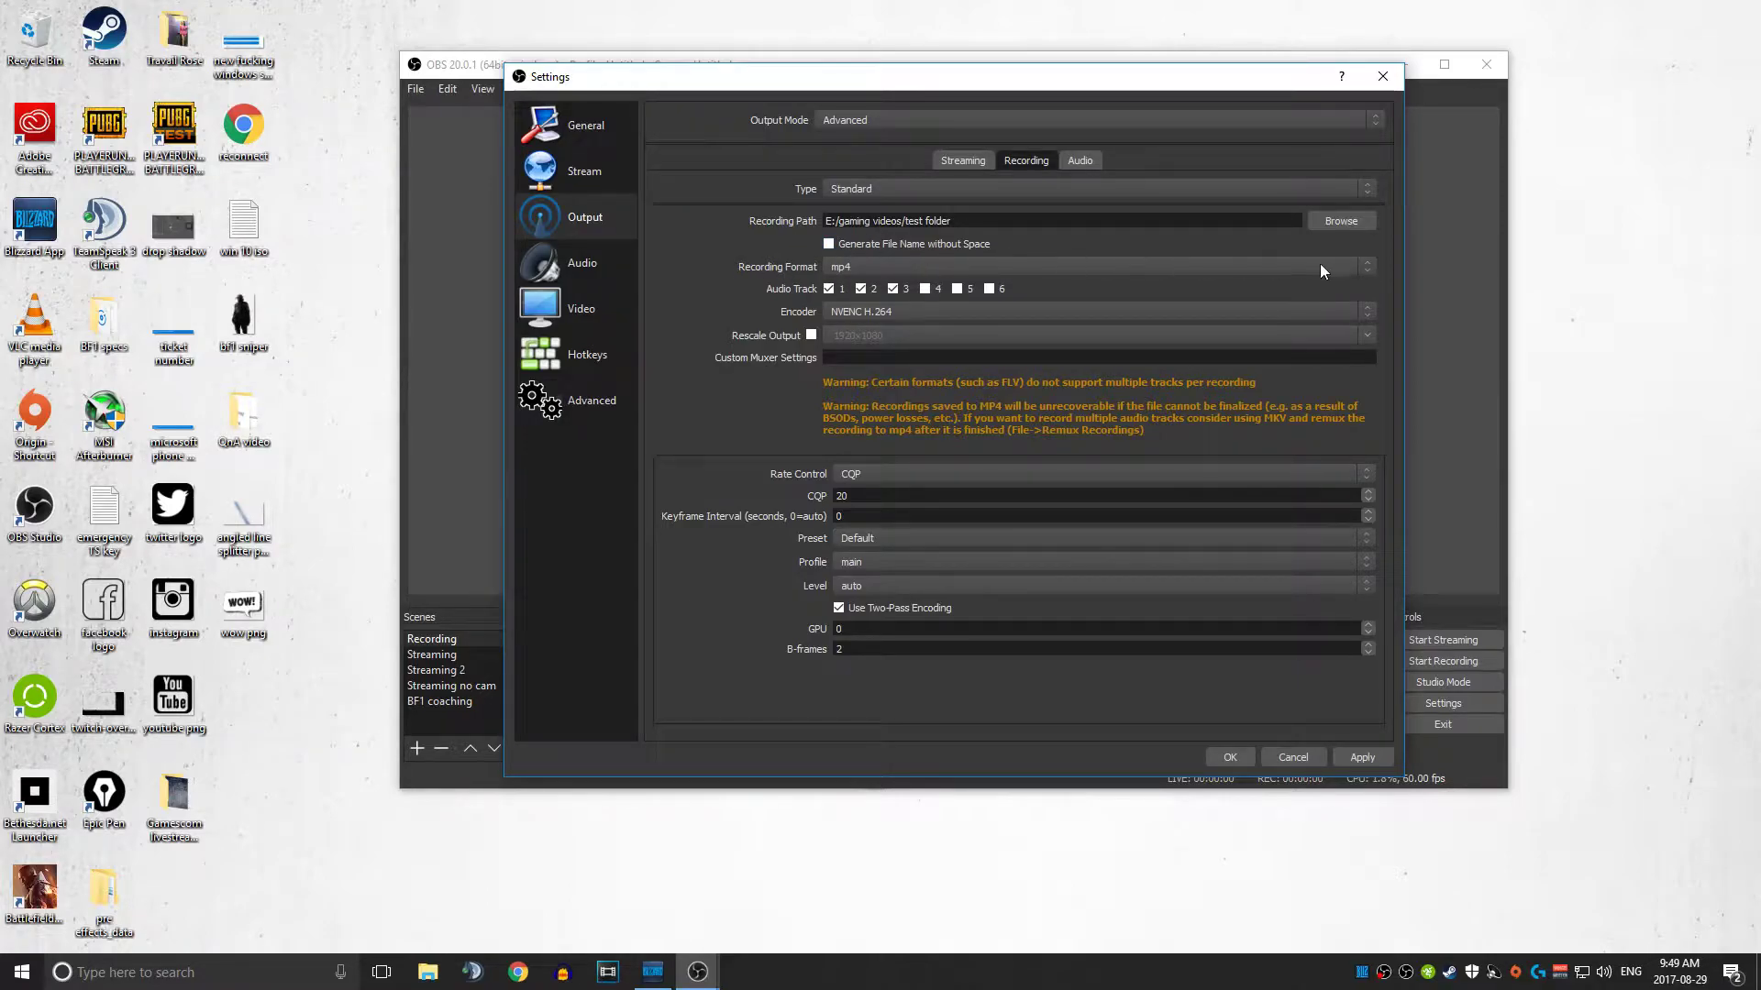
Keep mp4 as the recording format and record only audio tracks 1 and 2
left_click(1369, 266)
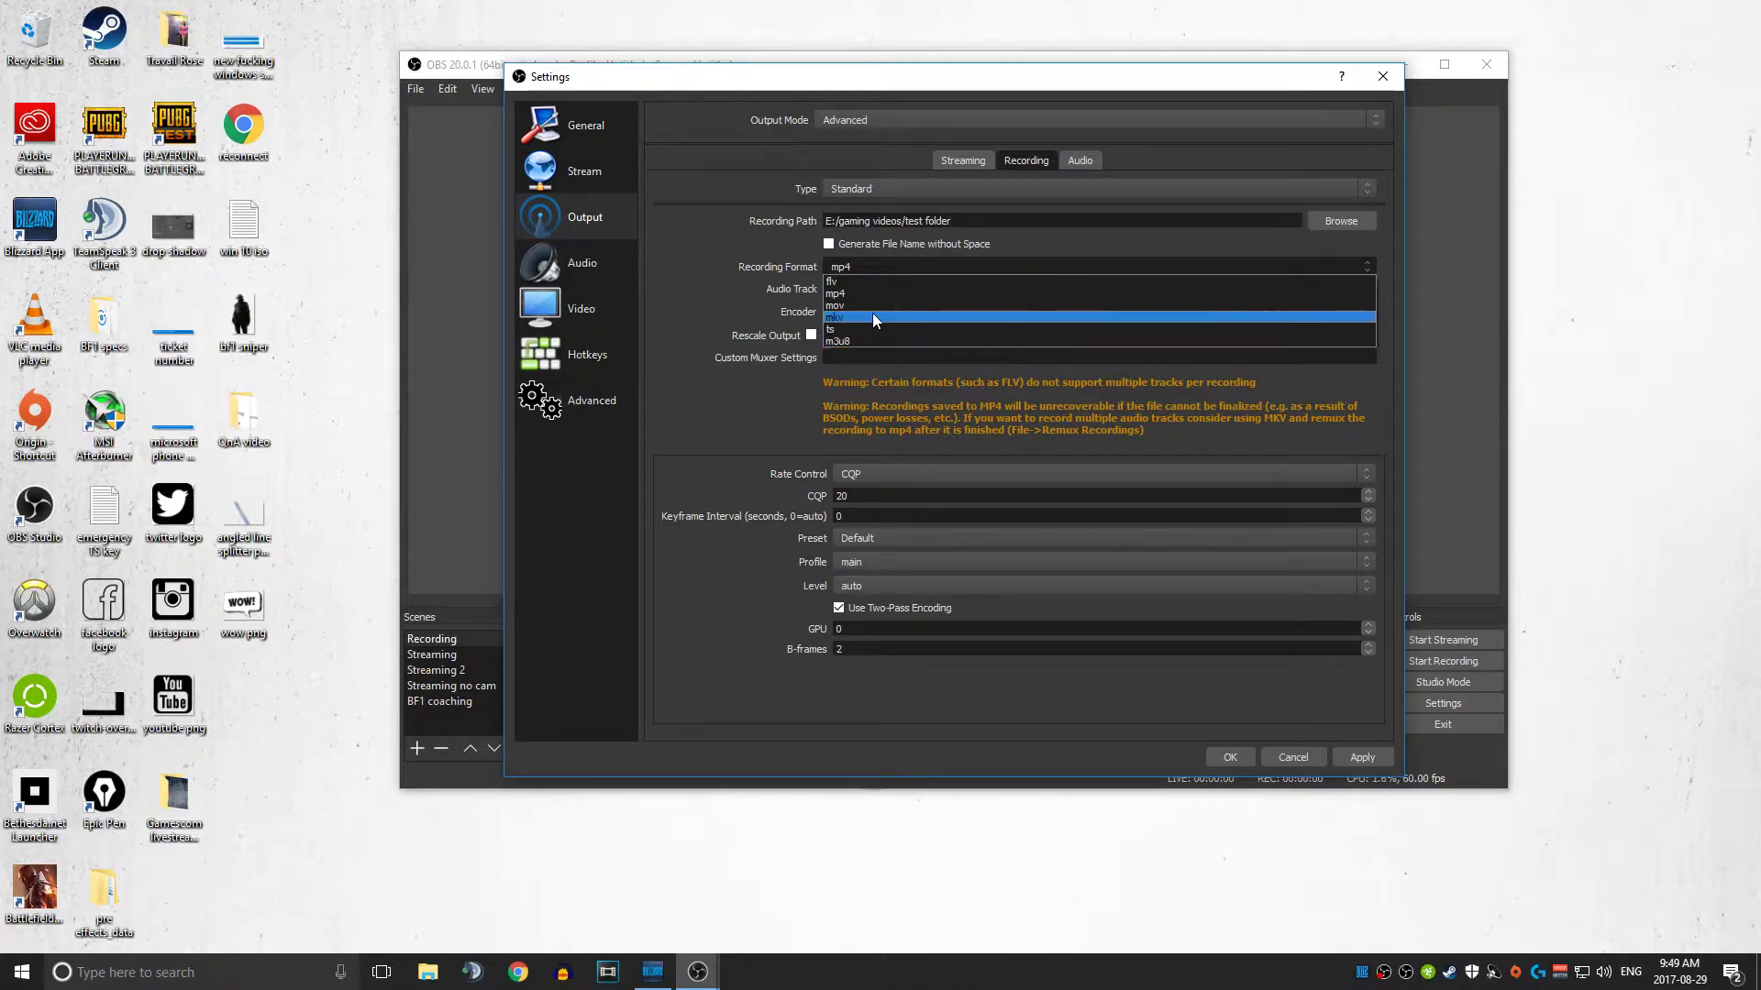
left_click(862, 292)
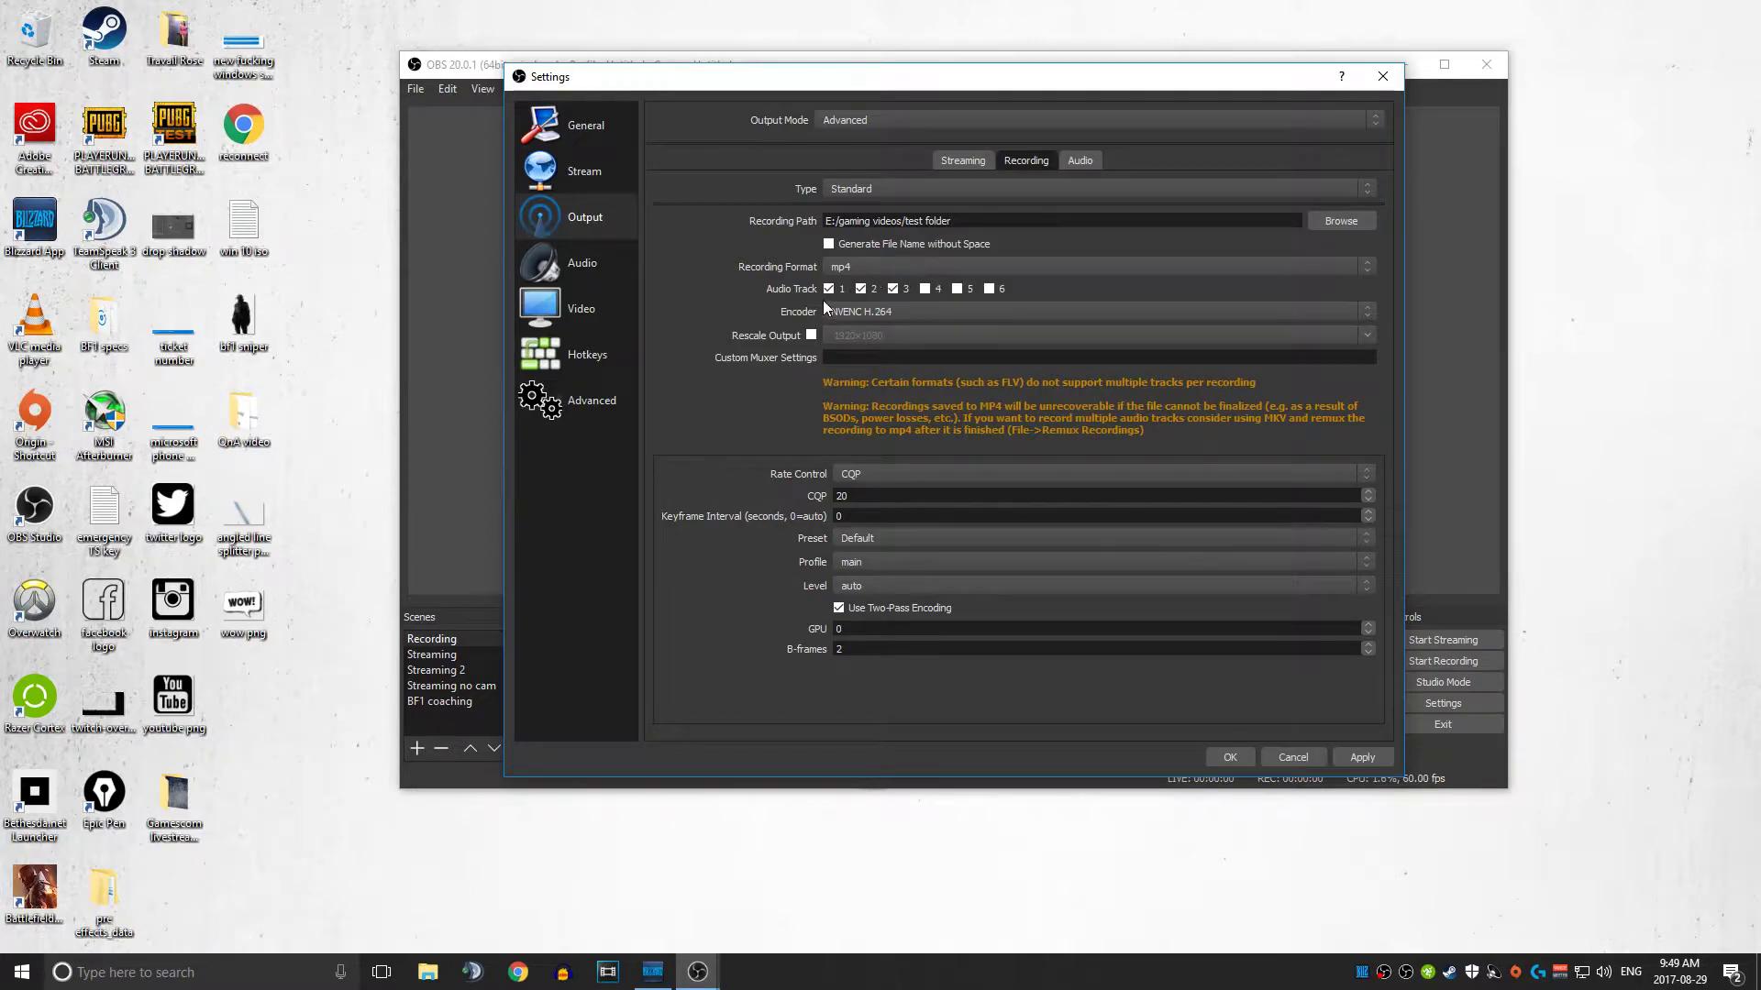
left_click(891, 289)
left_click(893, 288)
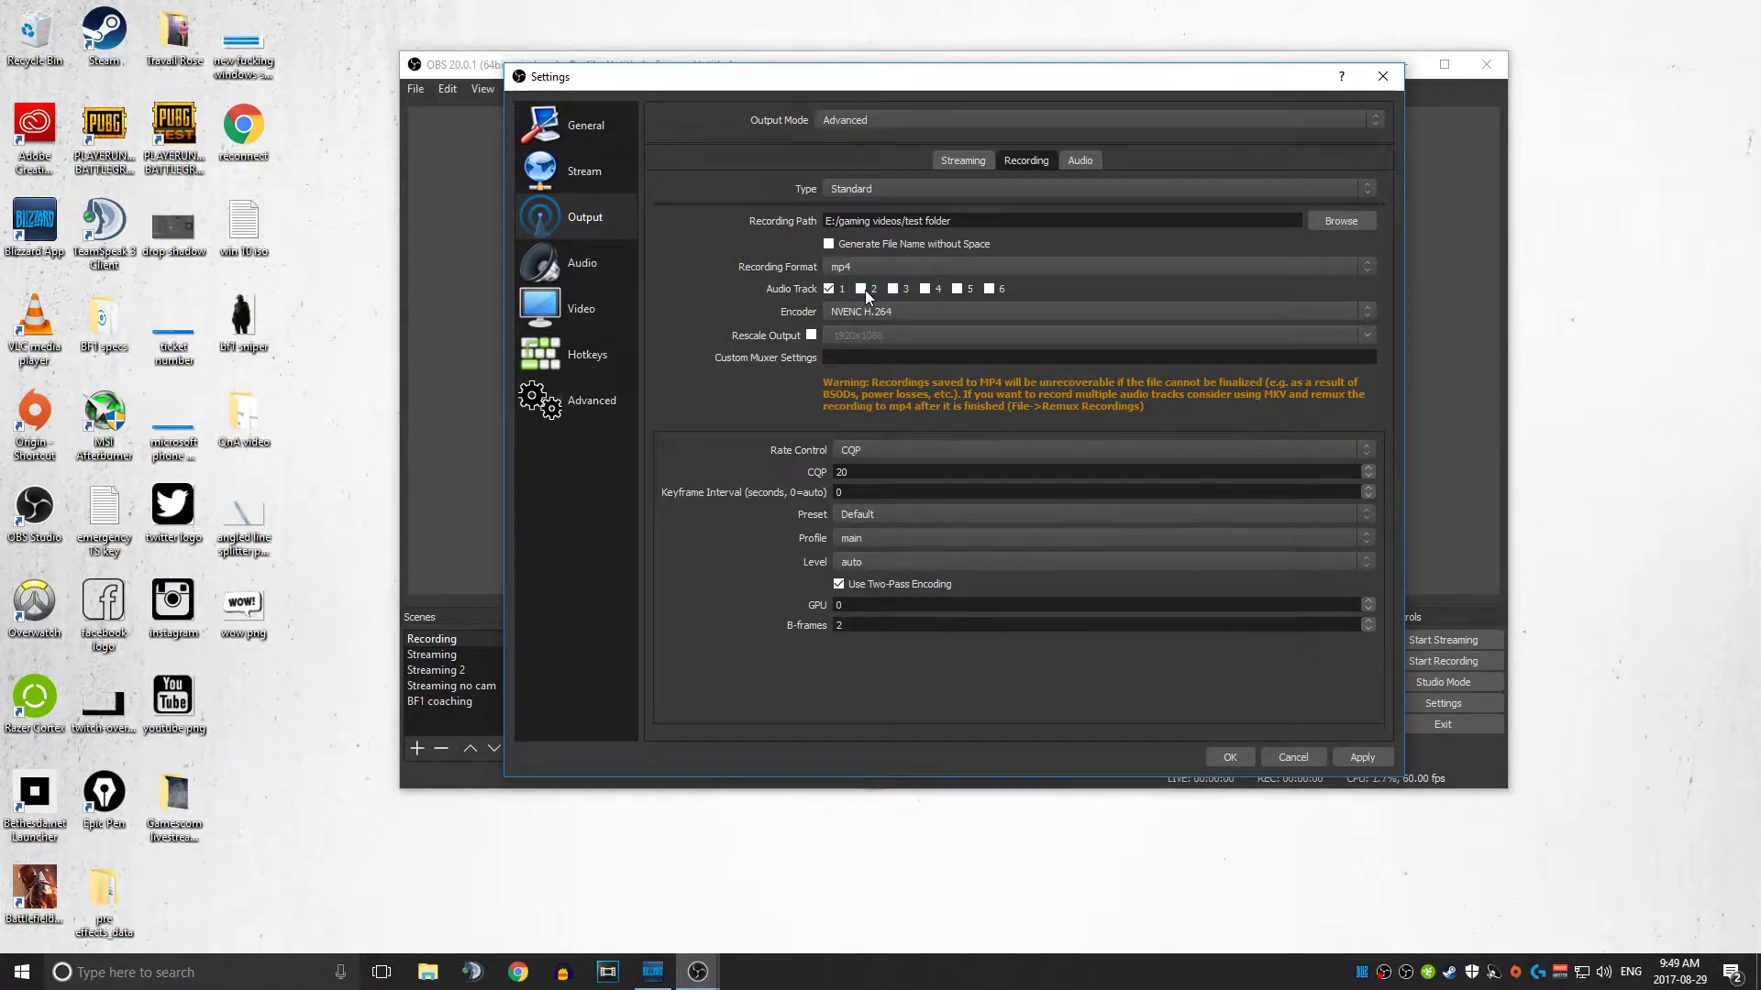
left_click(862, 288)
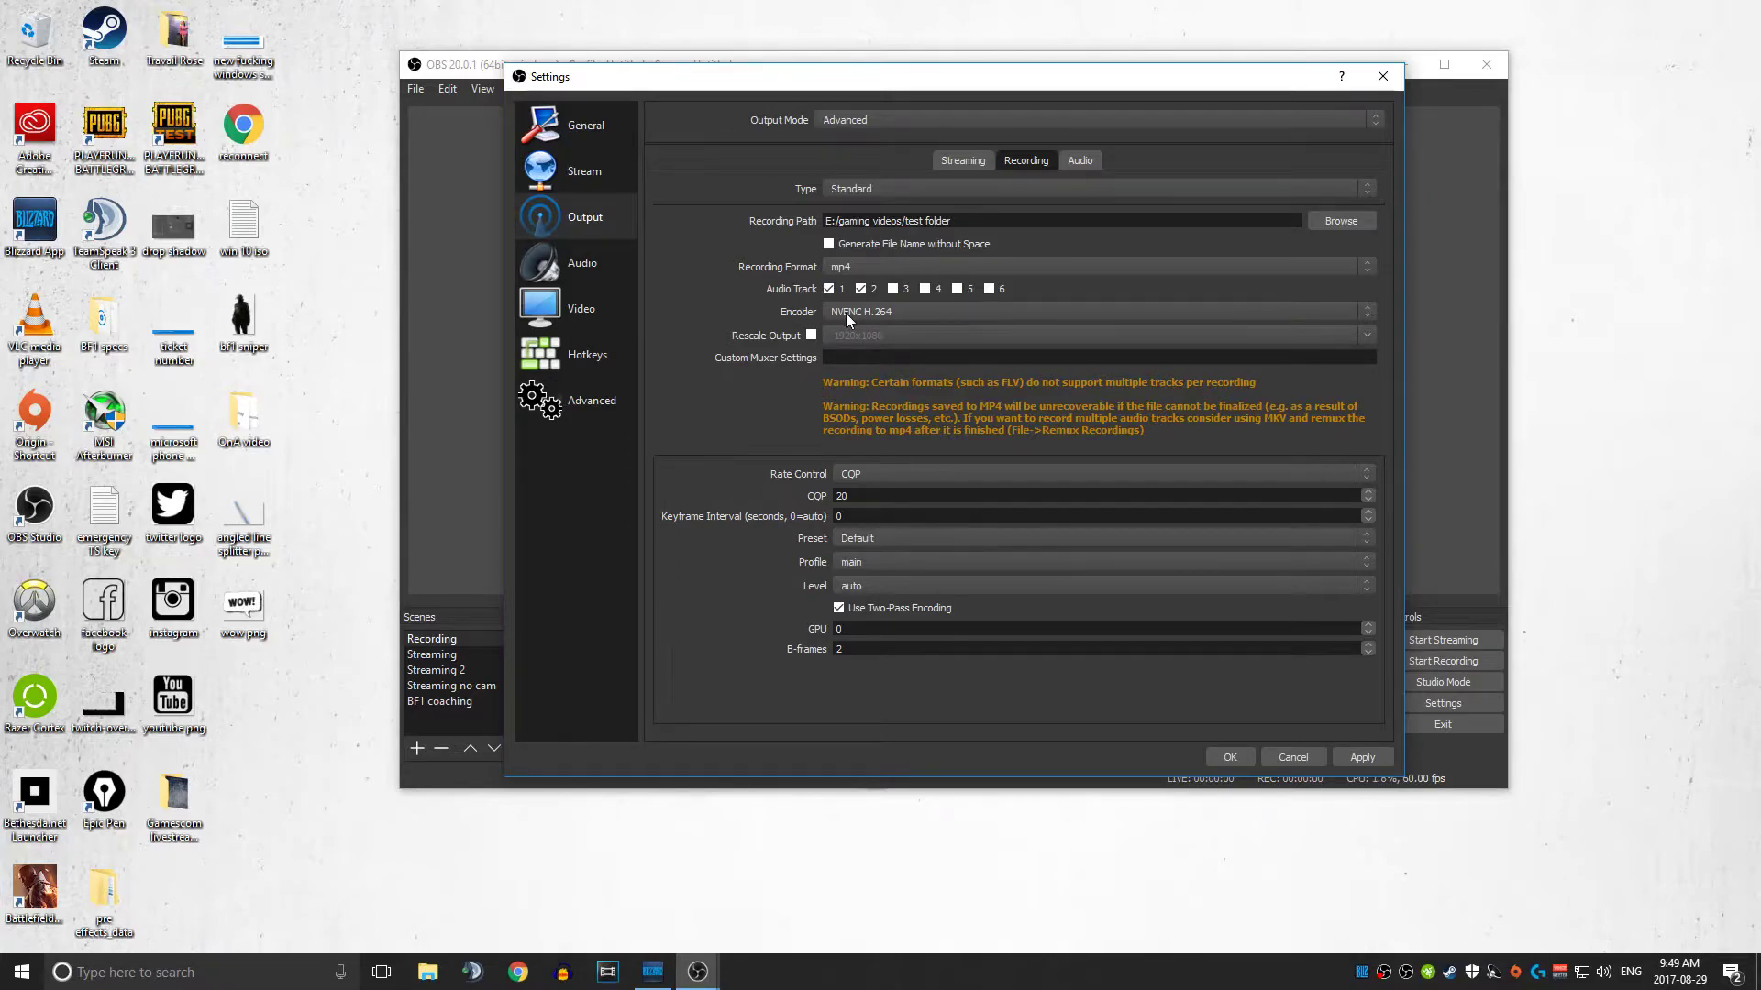
Keep the NVENC H.264 encoder and leave Rescale Output turned off
left_click(917, 312)
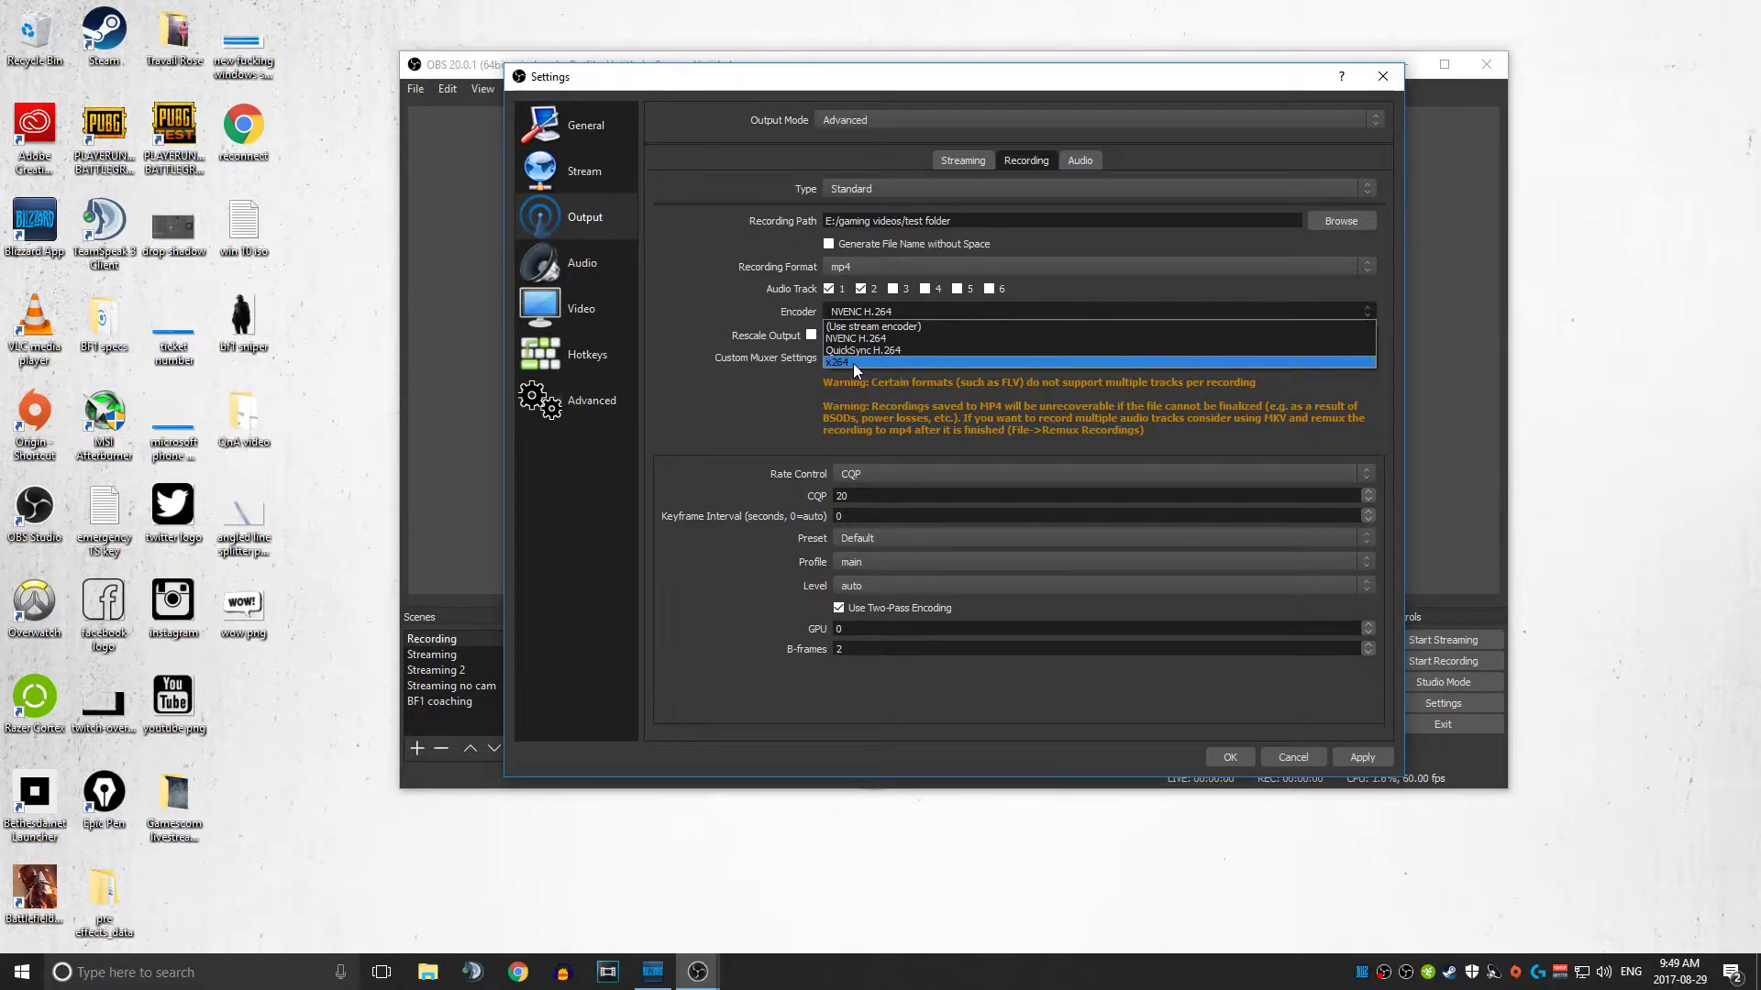
left_click(771, 383)
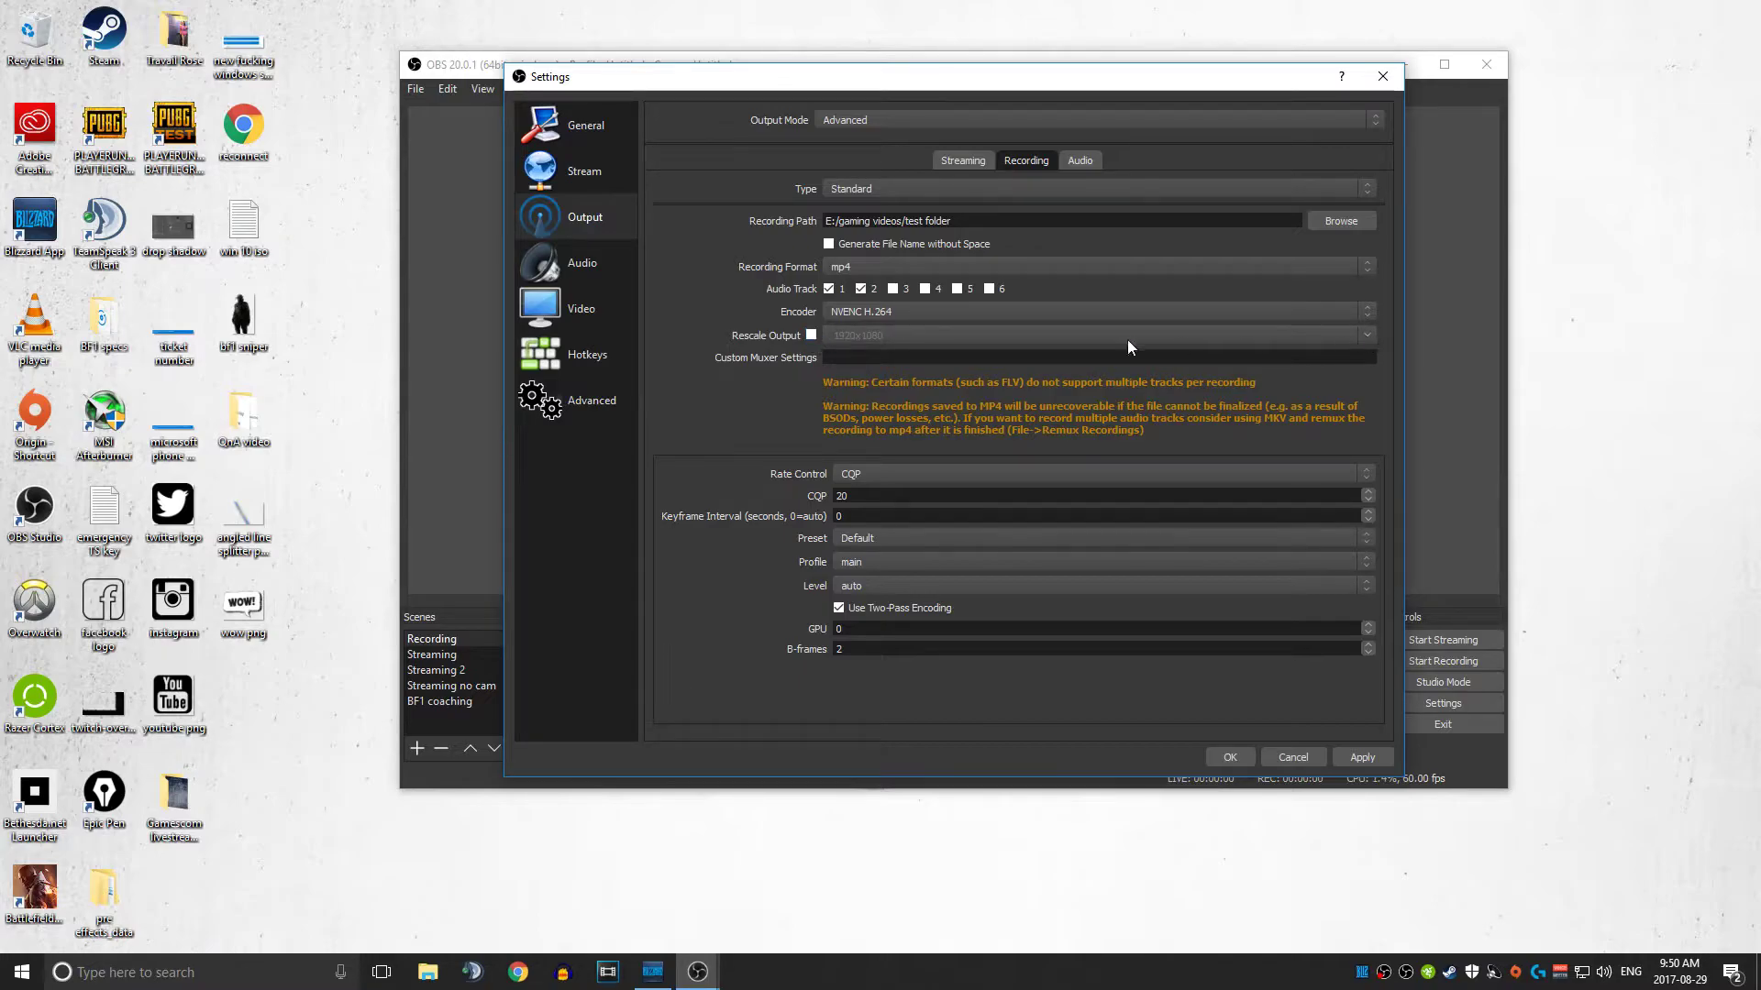
left_click(811, 336)
left_click(1364, 338)
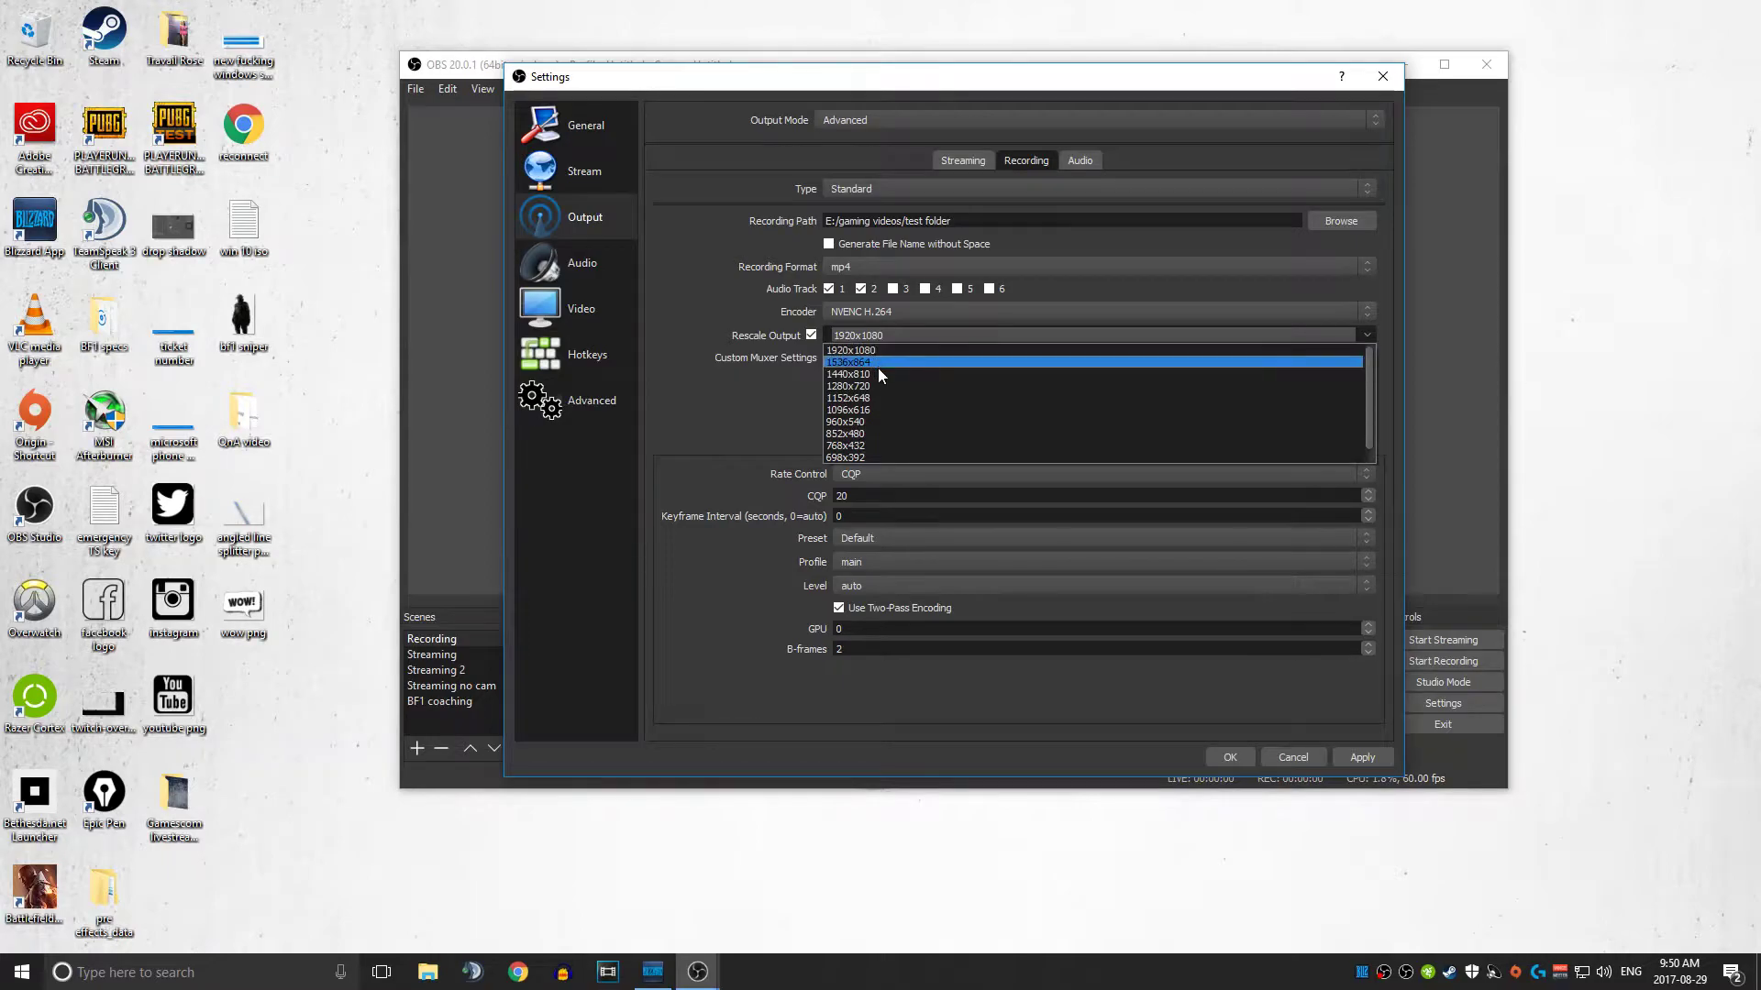
left_click(812, 335)
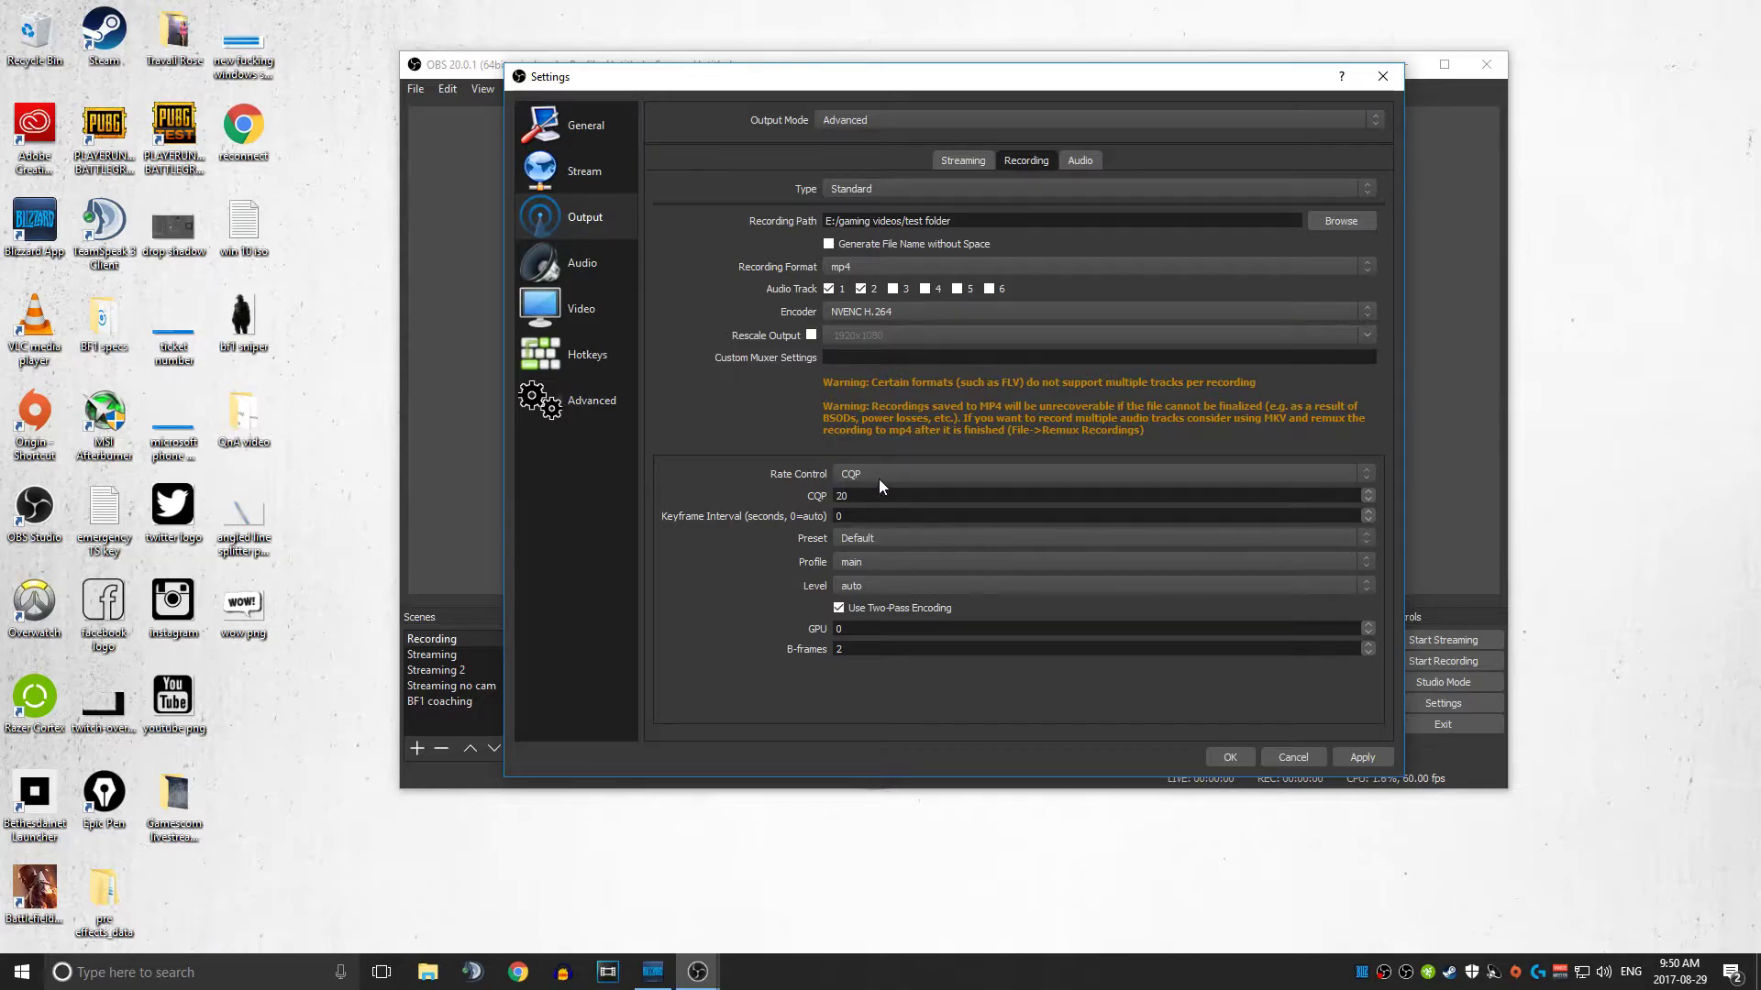
left_click(1360, 473)
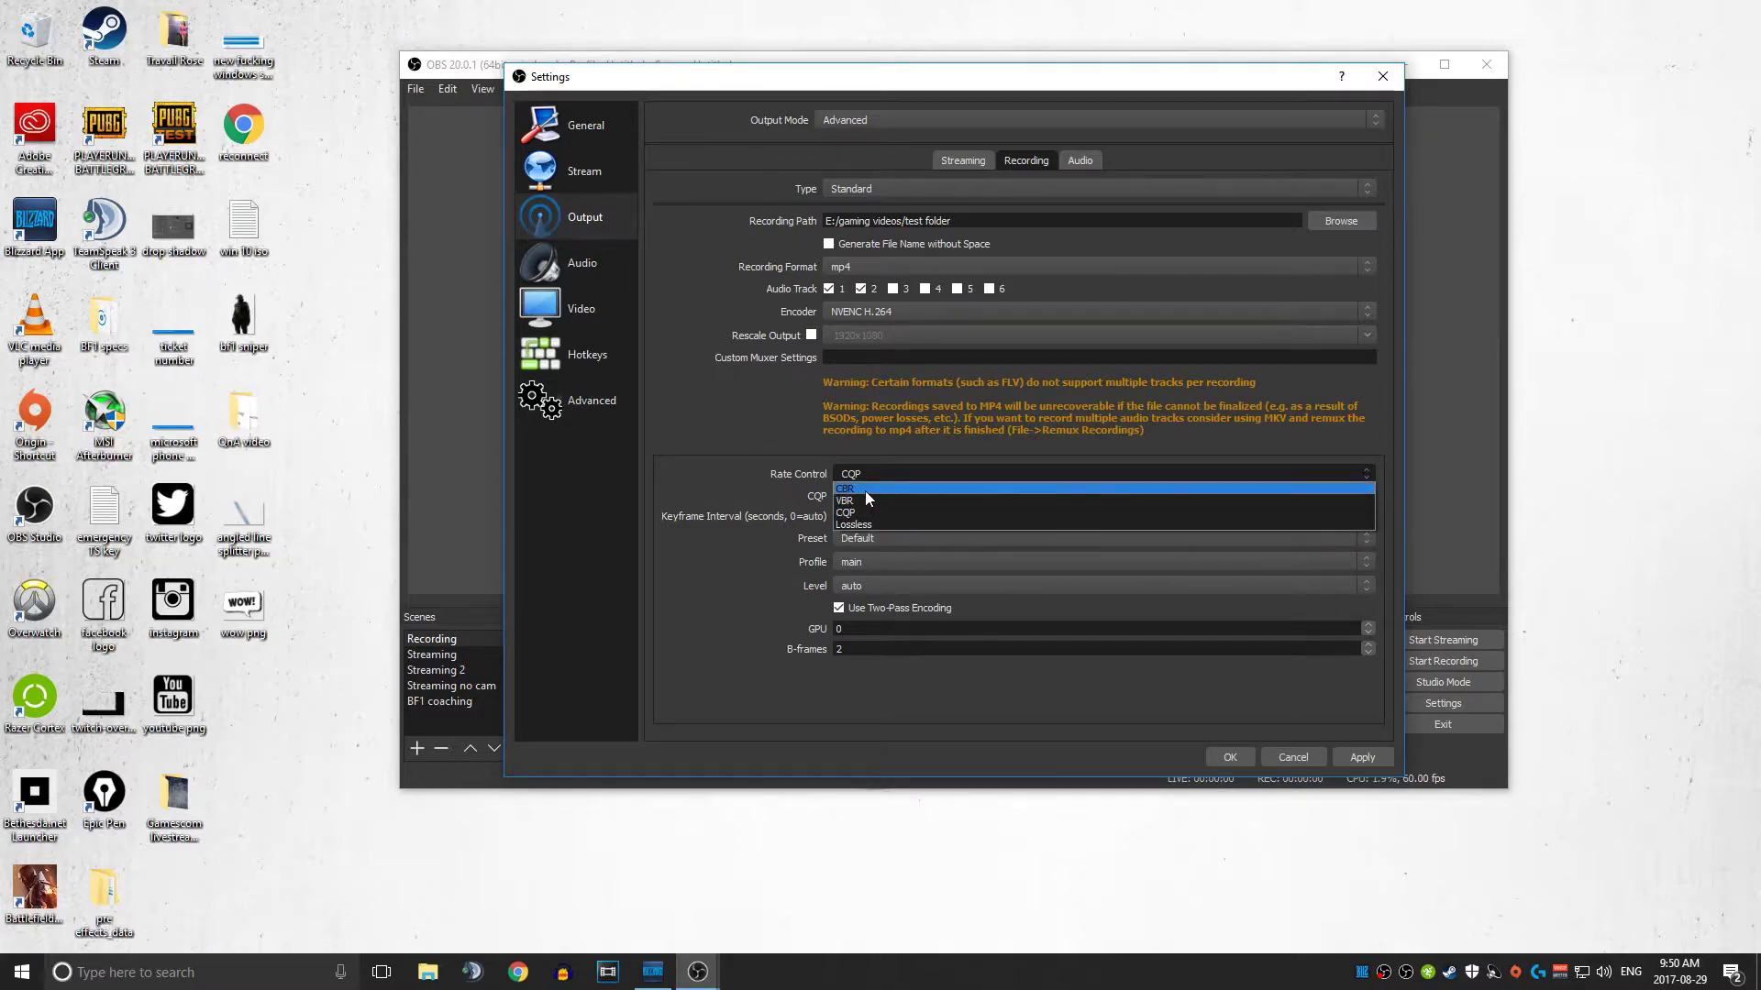
left_click(866, 491)
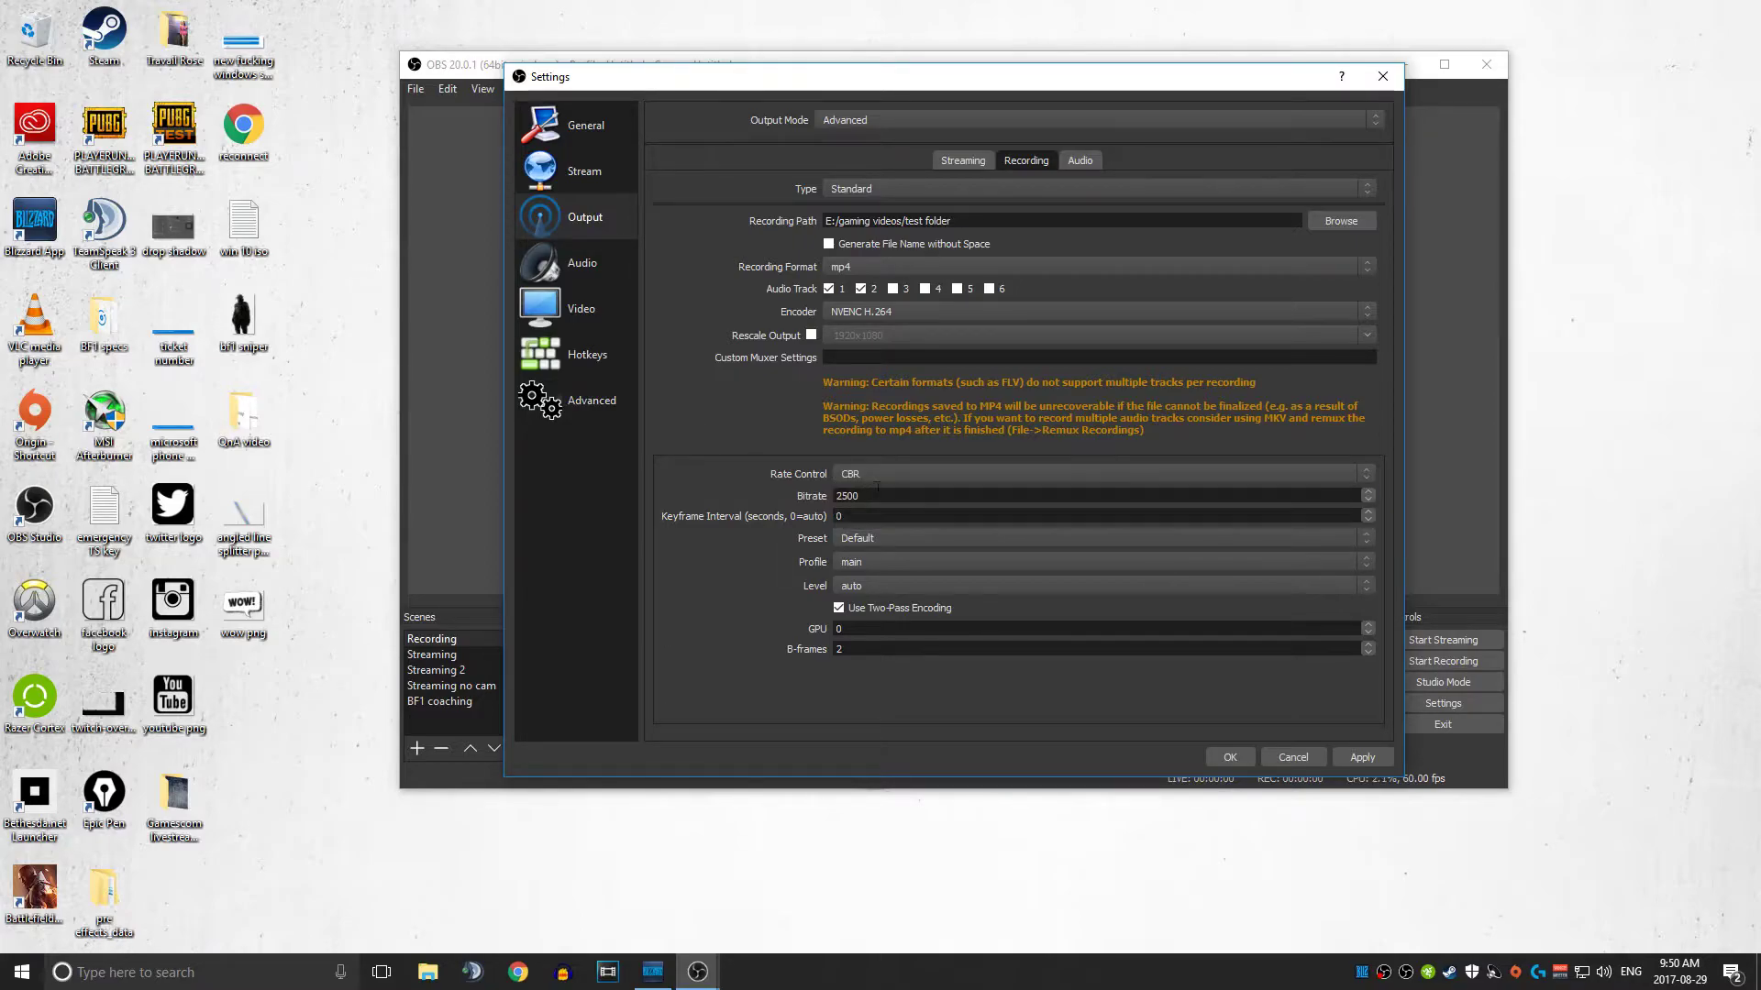
left_click(1373, 472)
left_click(936, 510)
left_click(1079, 161)
left_click(1028, 161)
left_click(598, 272)
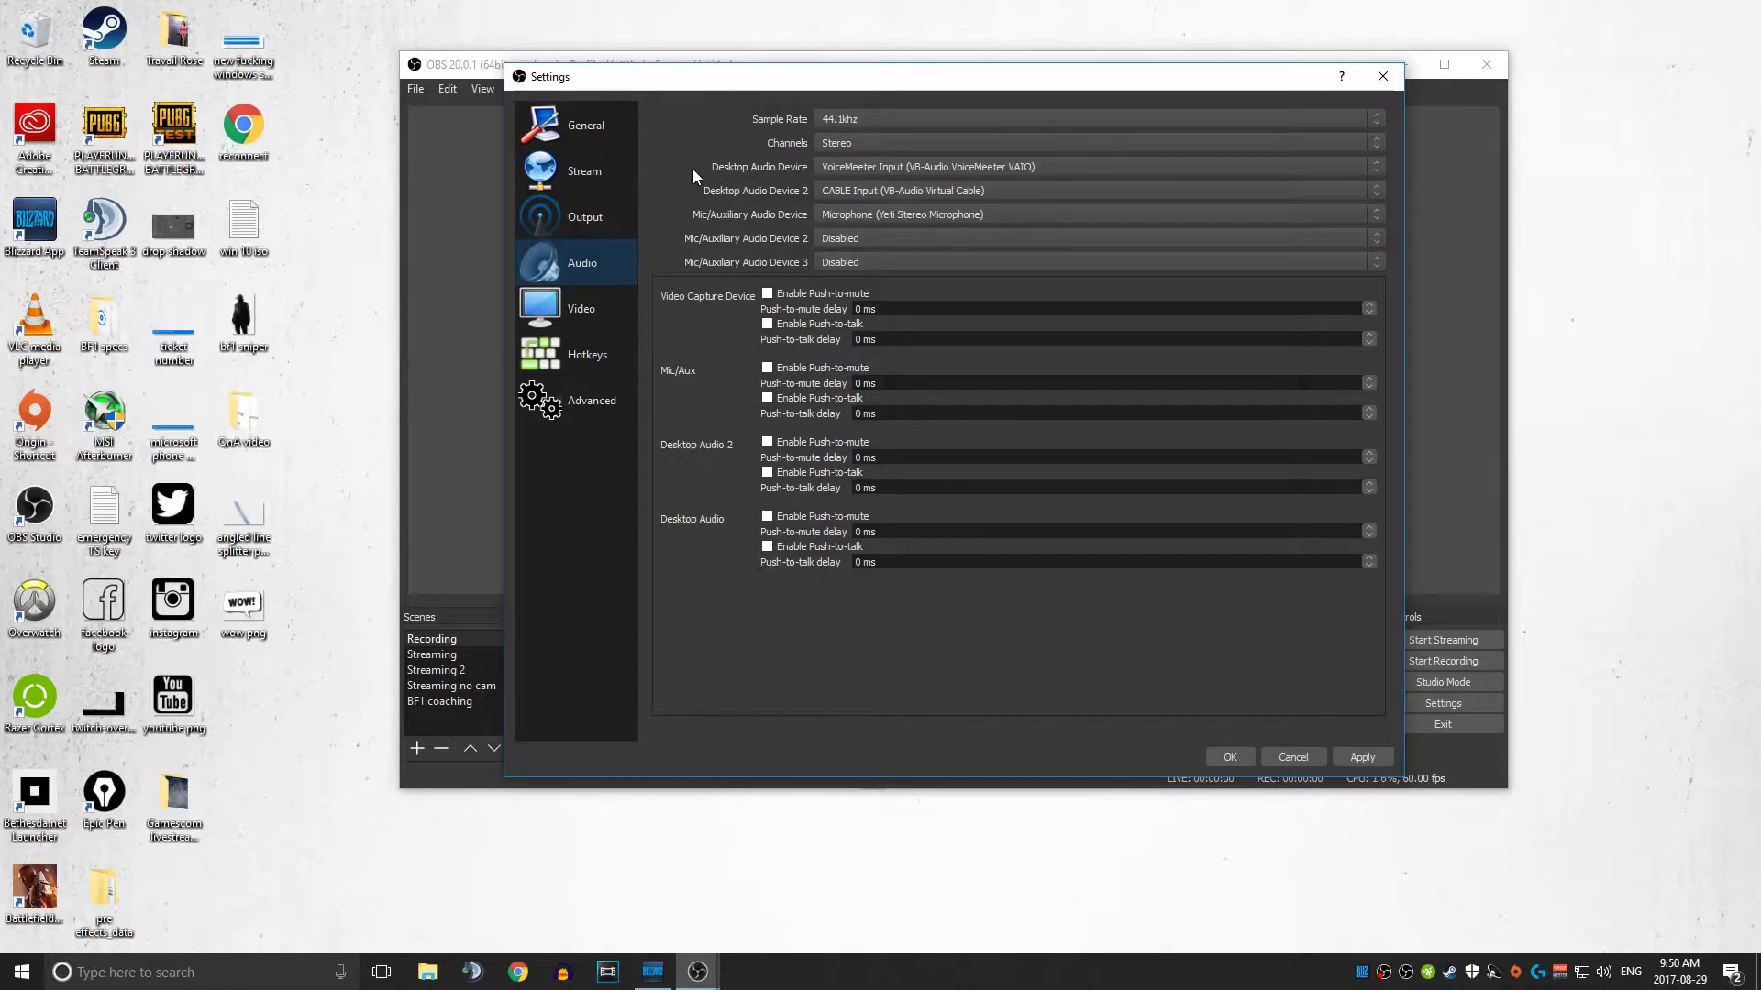
Keep VoiceMeeter Input as desktop audio and the Yeti microphone as mic input
left_click(1375, 167)
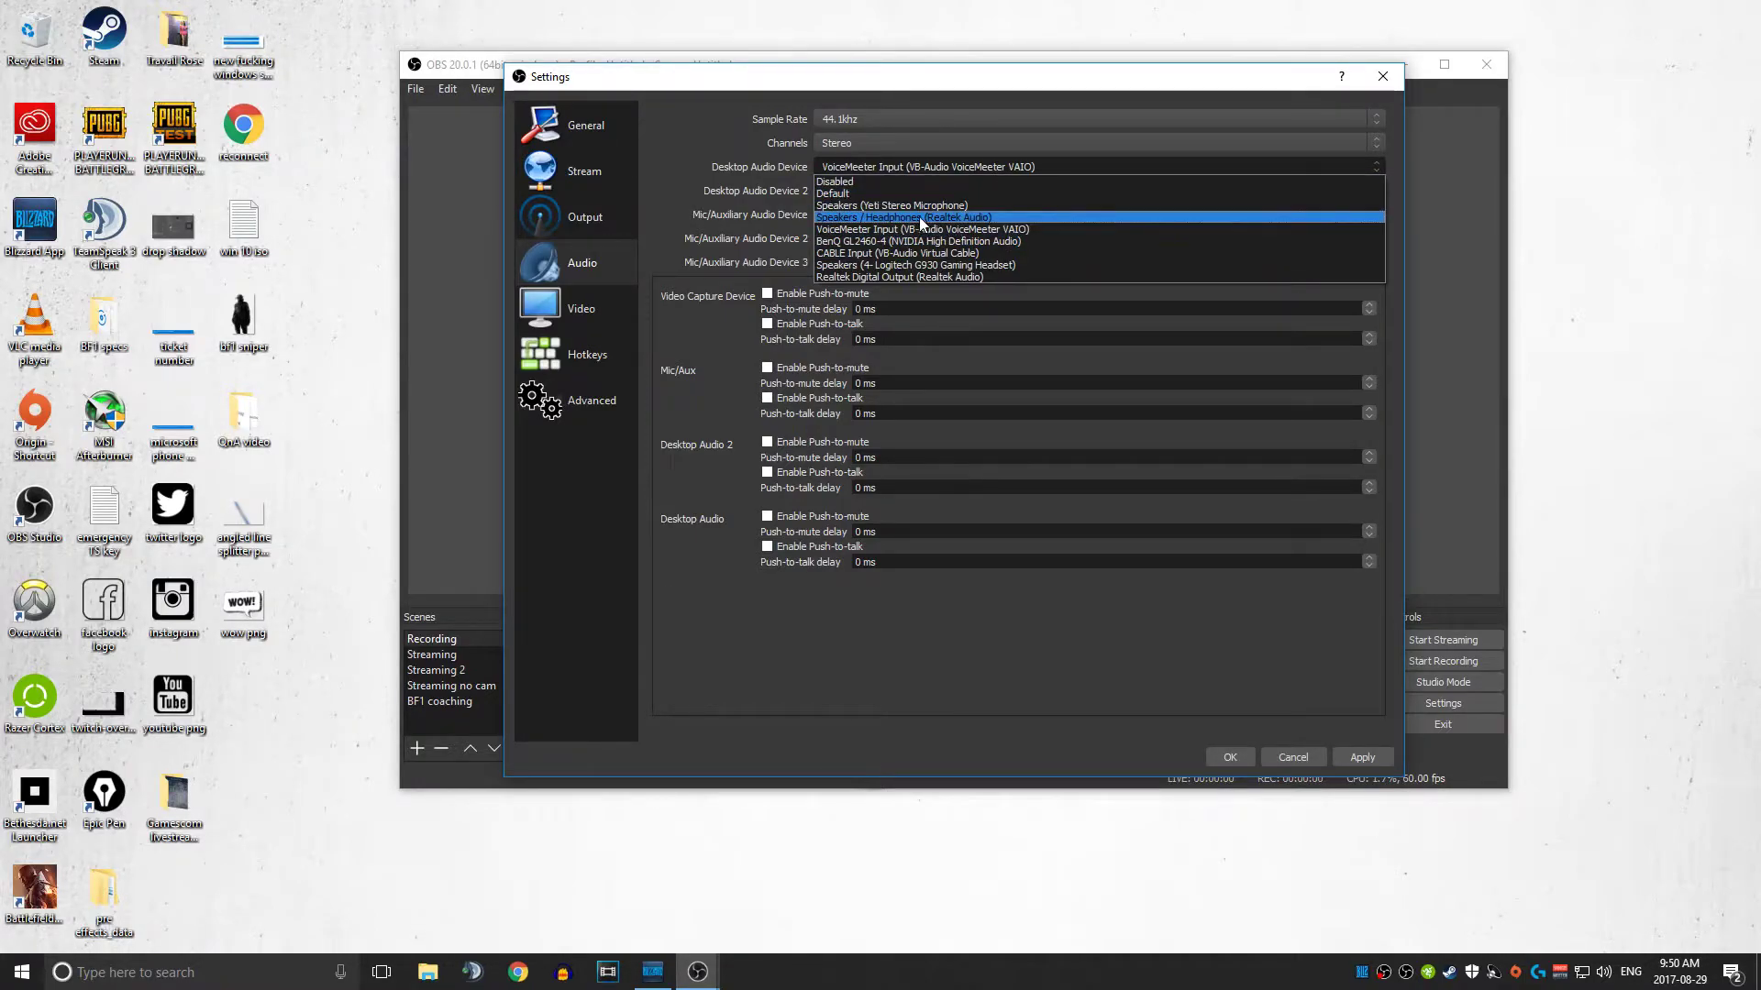
left_click(1373, 168)
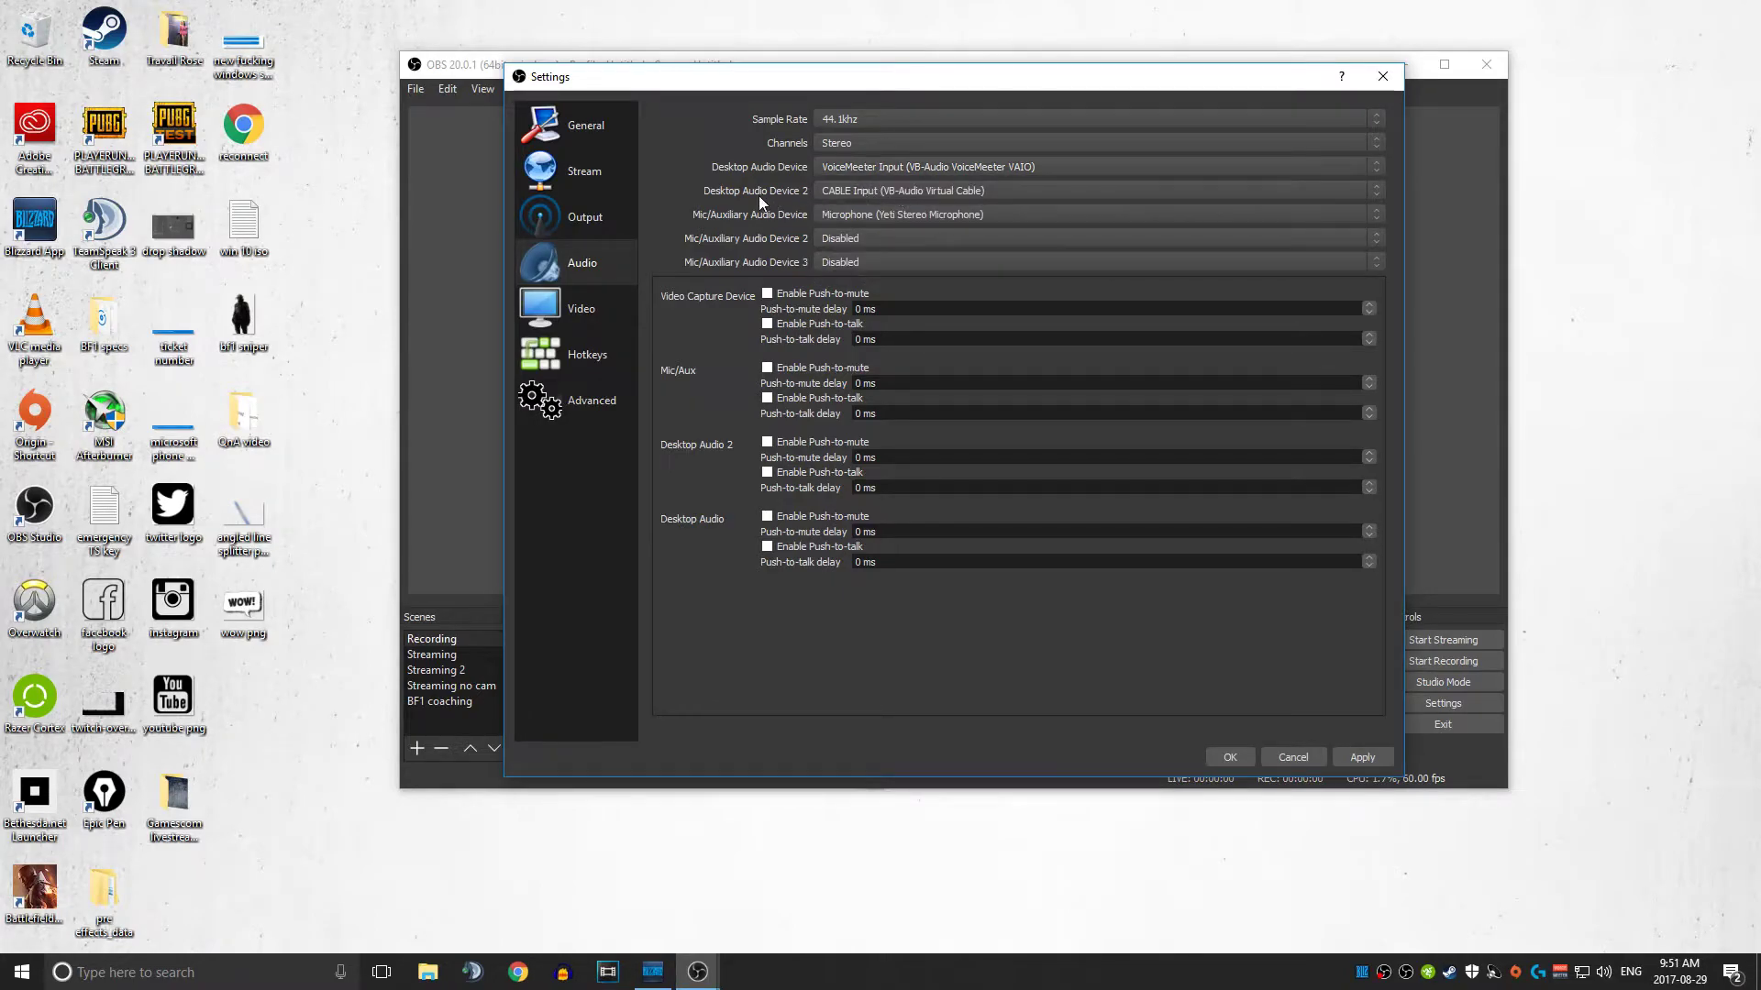
left_click(1376, 213)
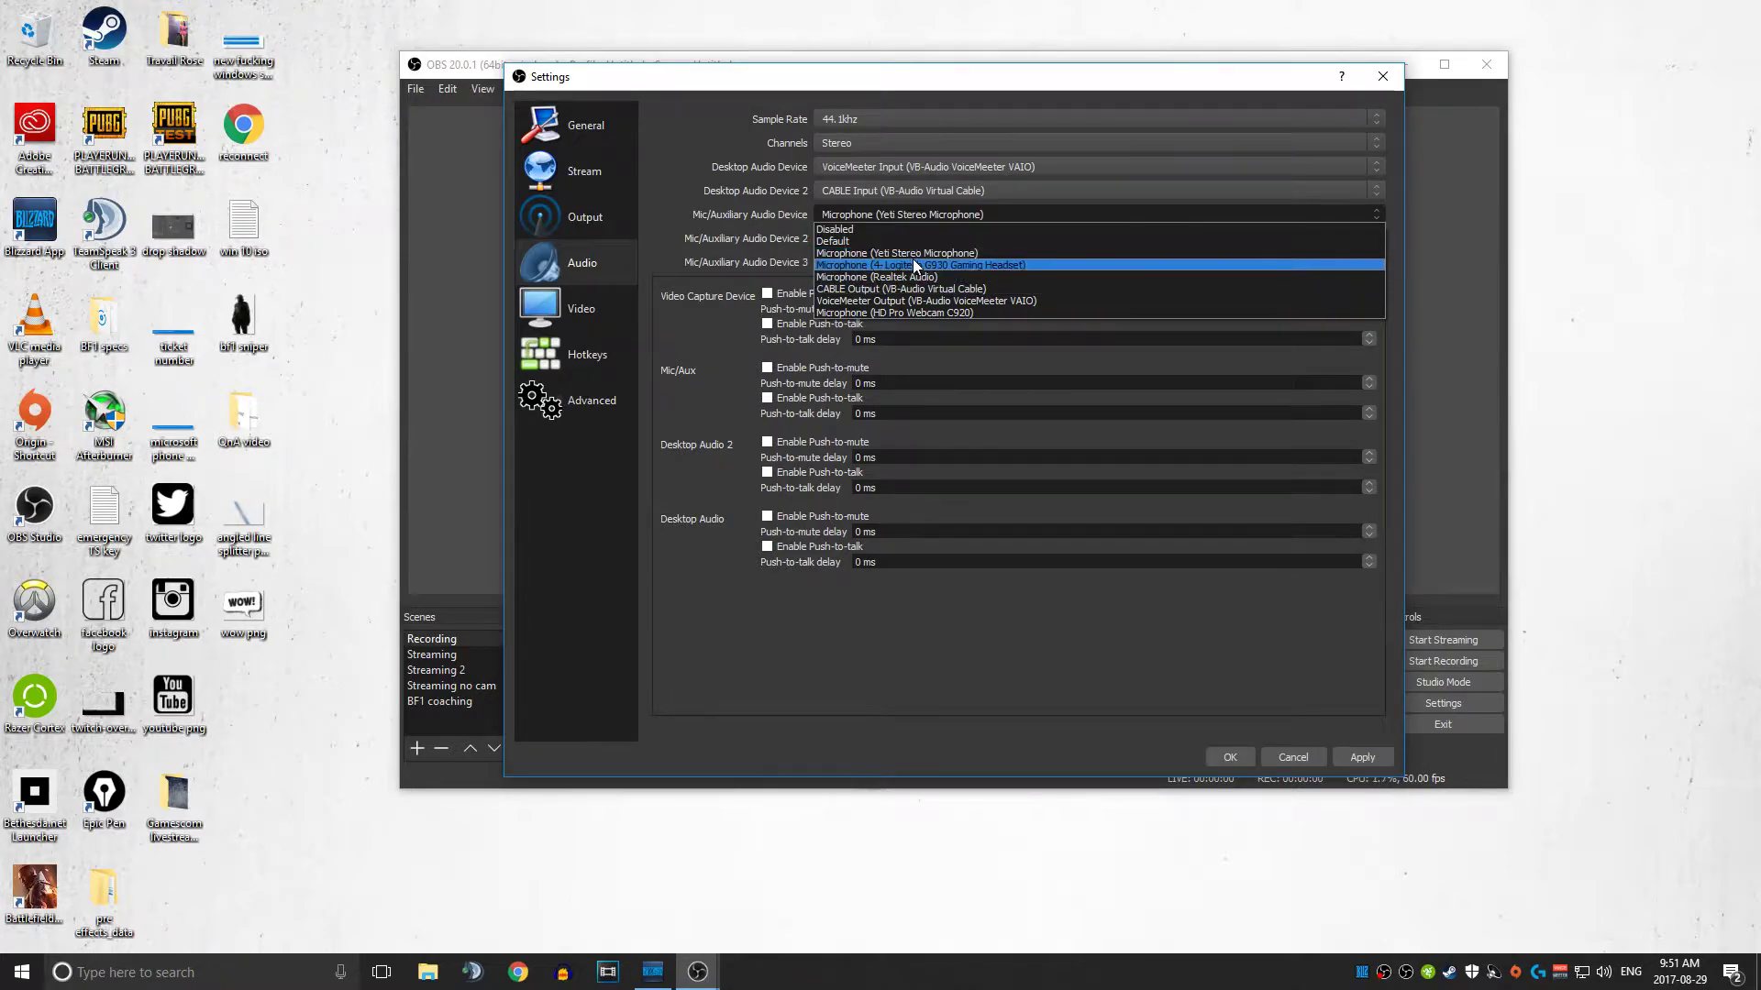
left_click(921, 218)
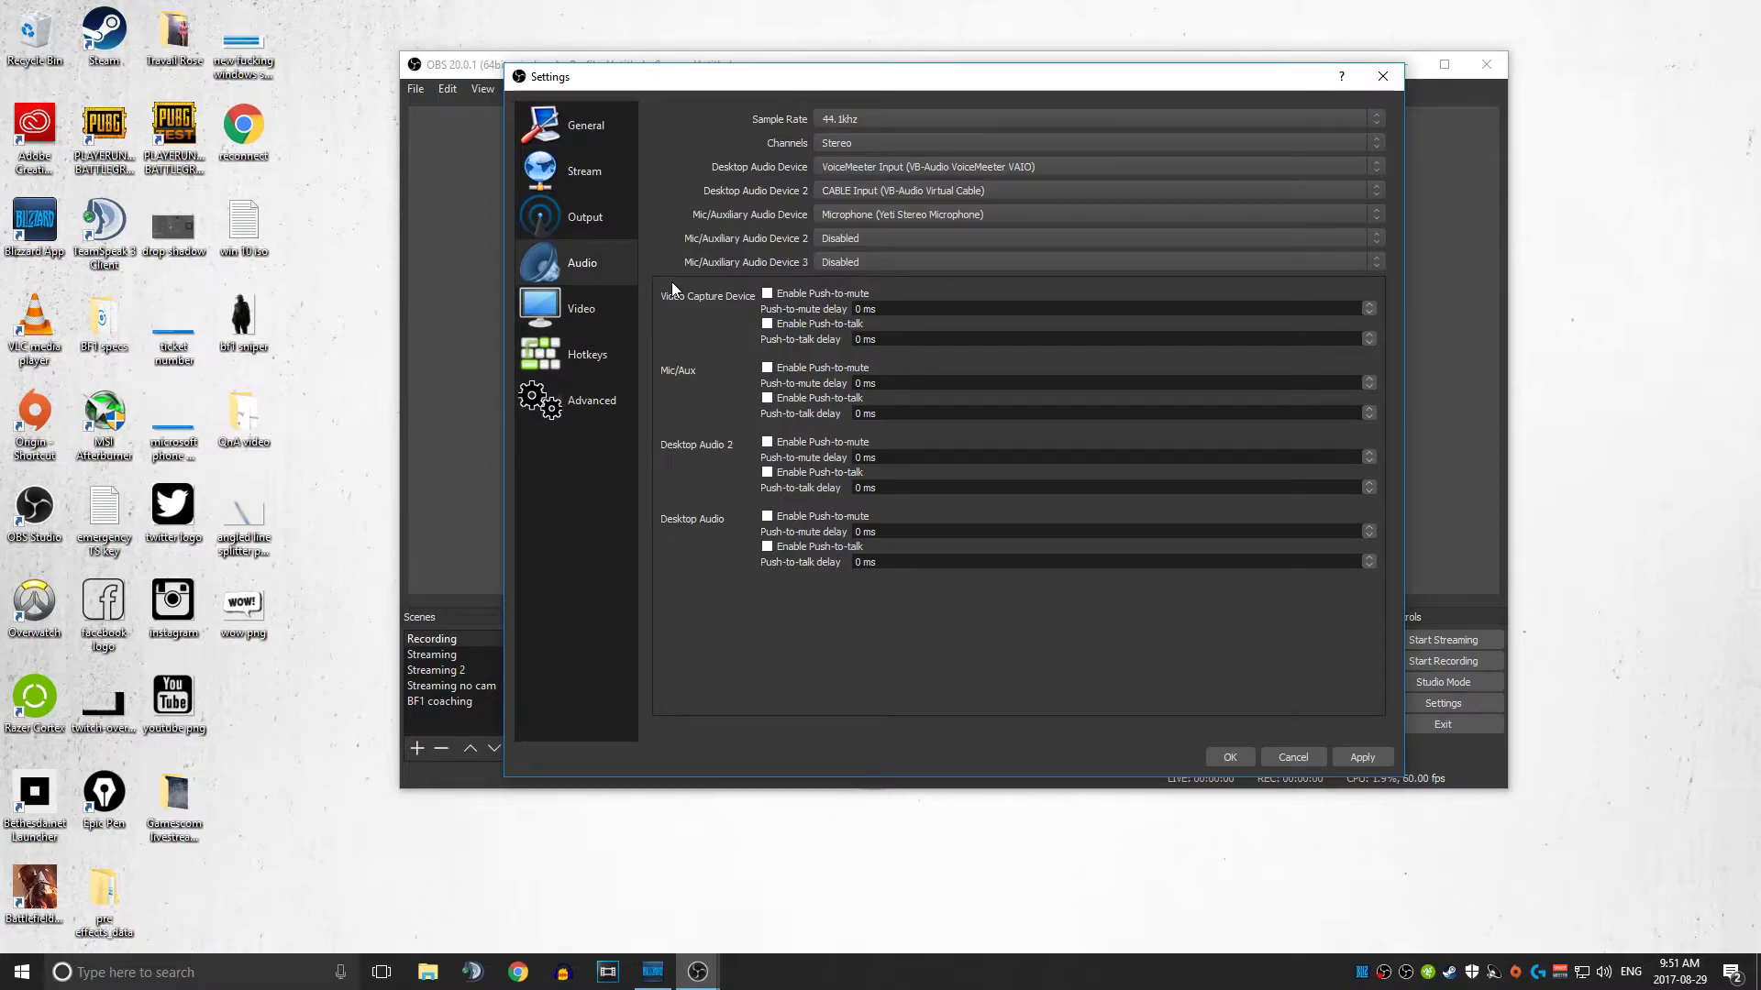
left_click(614, 311)
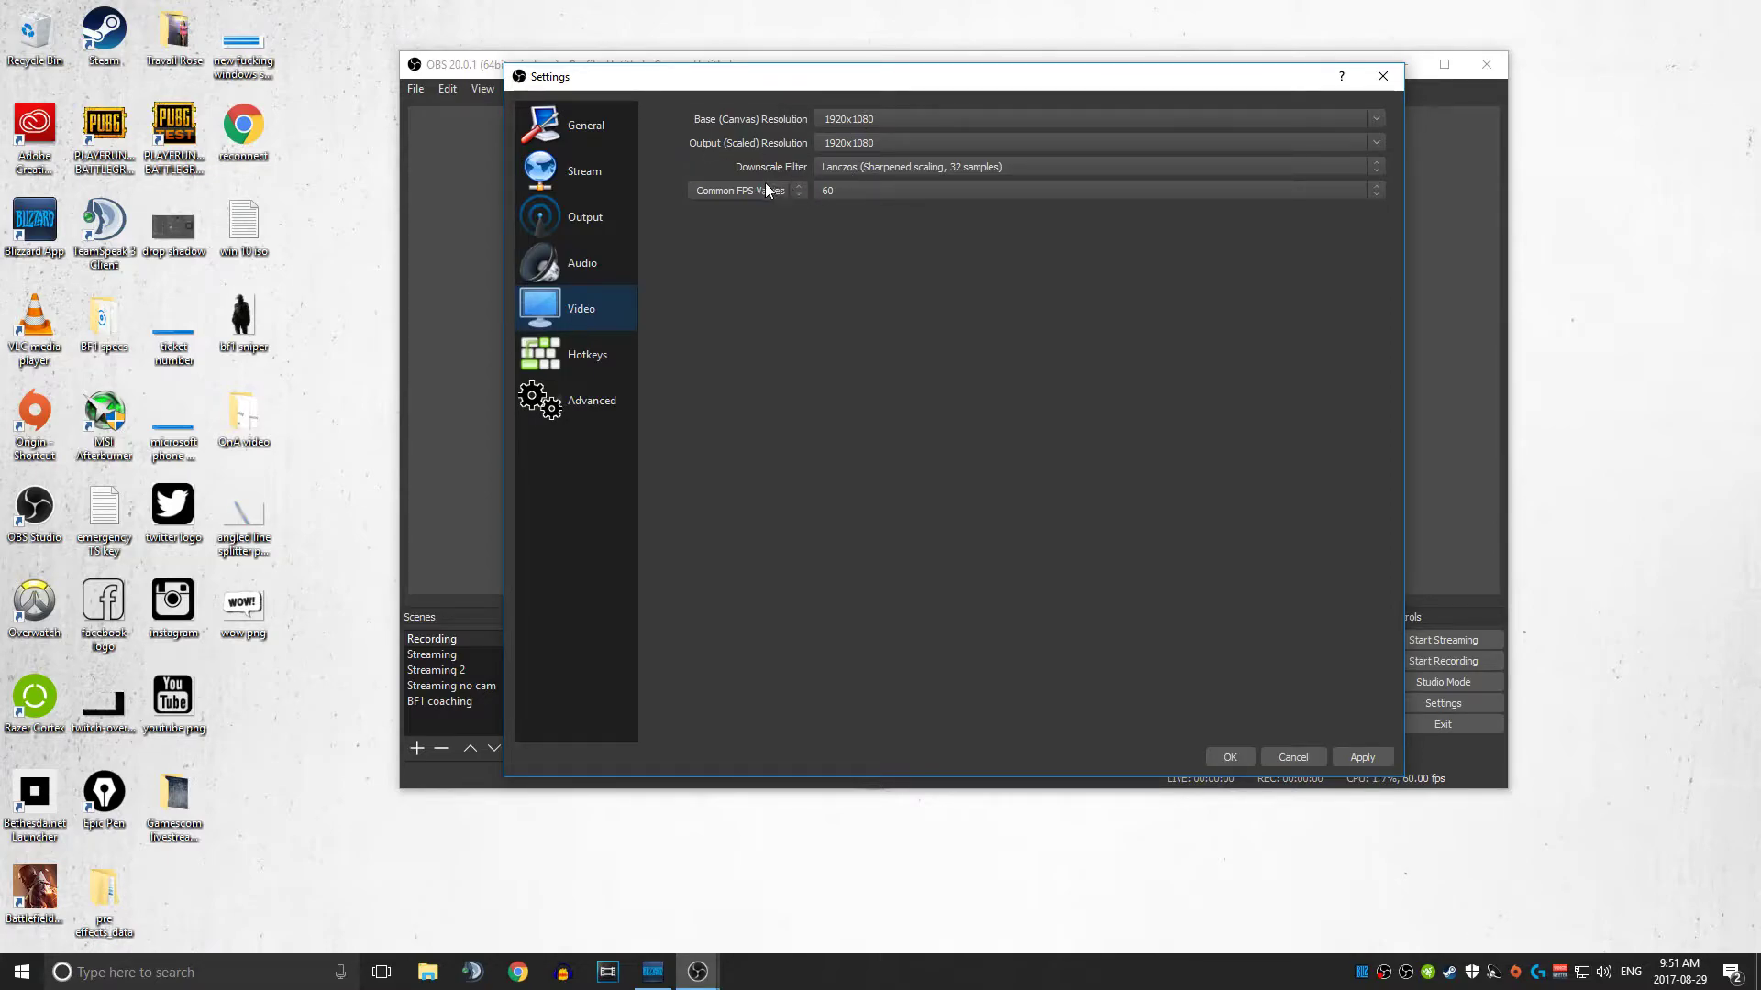
Keep the Lanczos downscale filter and 60 FPS frame rate on the Video page
left_click(1383, 167)
left_click(814, 210)
left_click(1371, 191)
left_click(838, 290)
left_click(1378, 190)
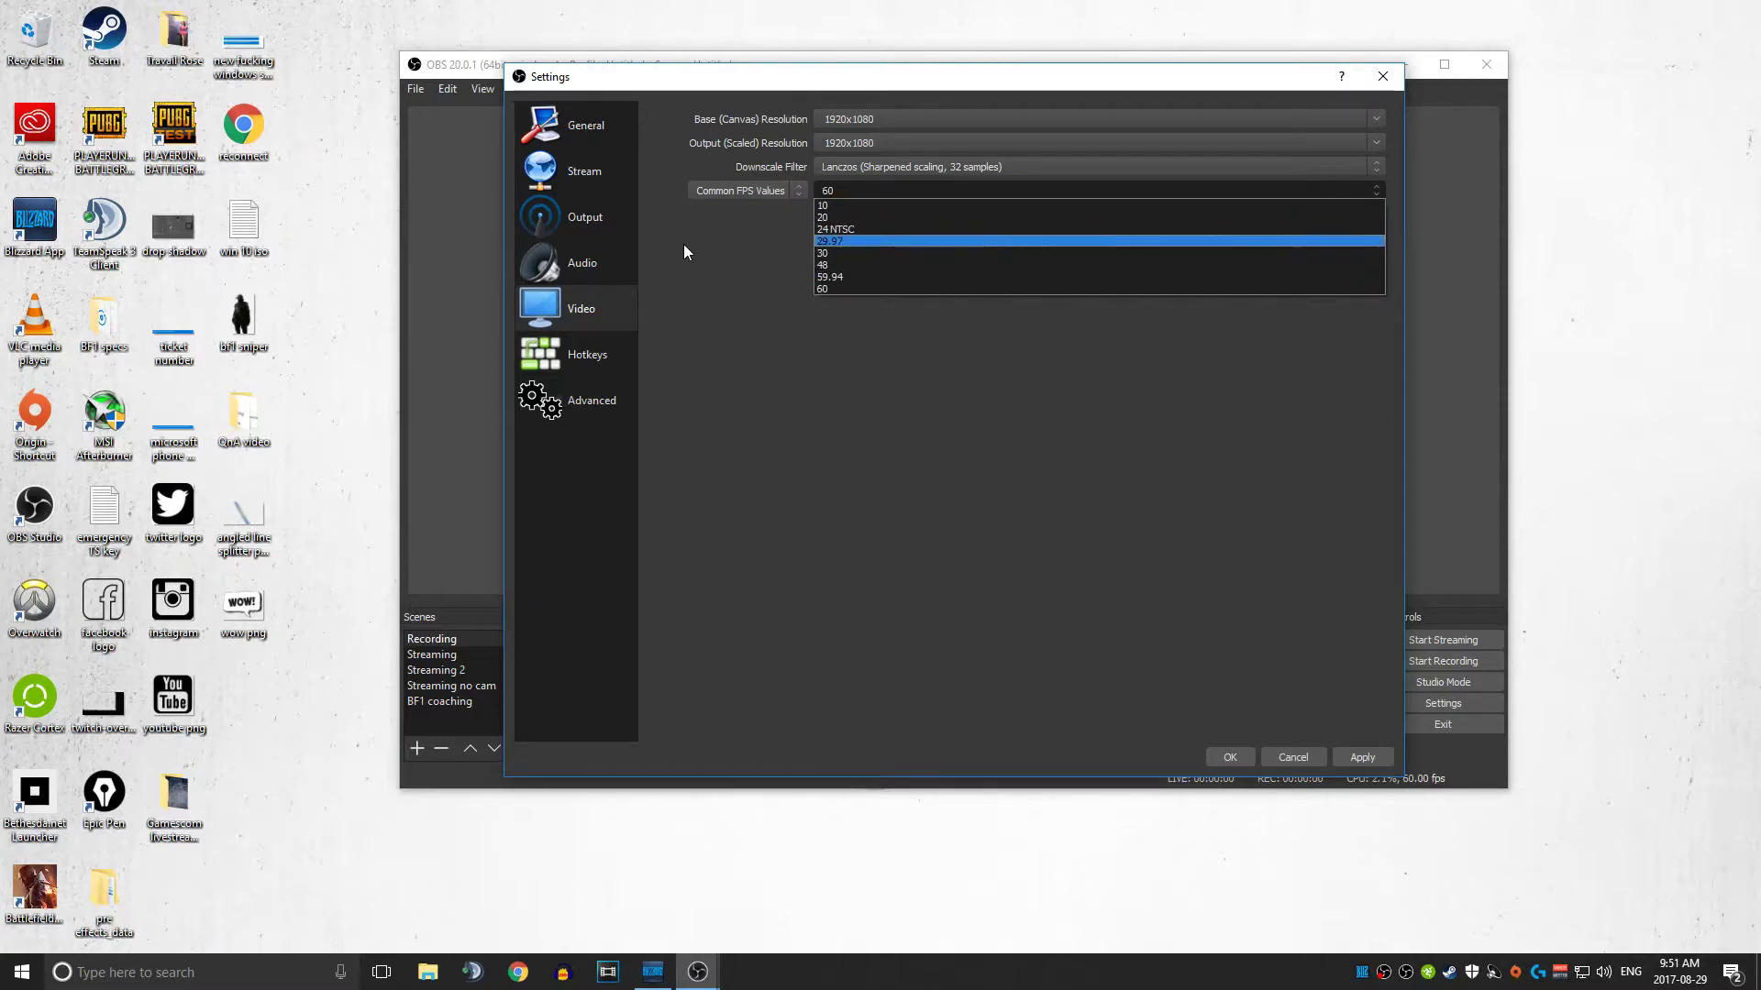
left_click(619, 350)
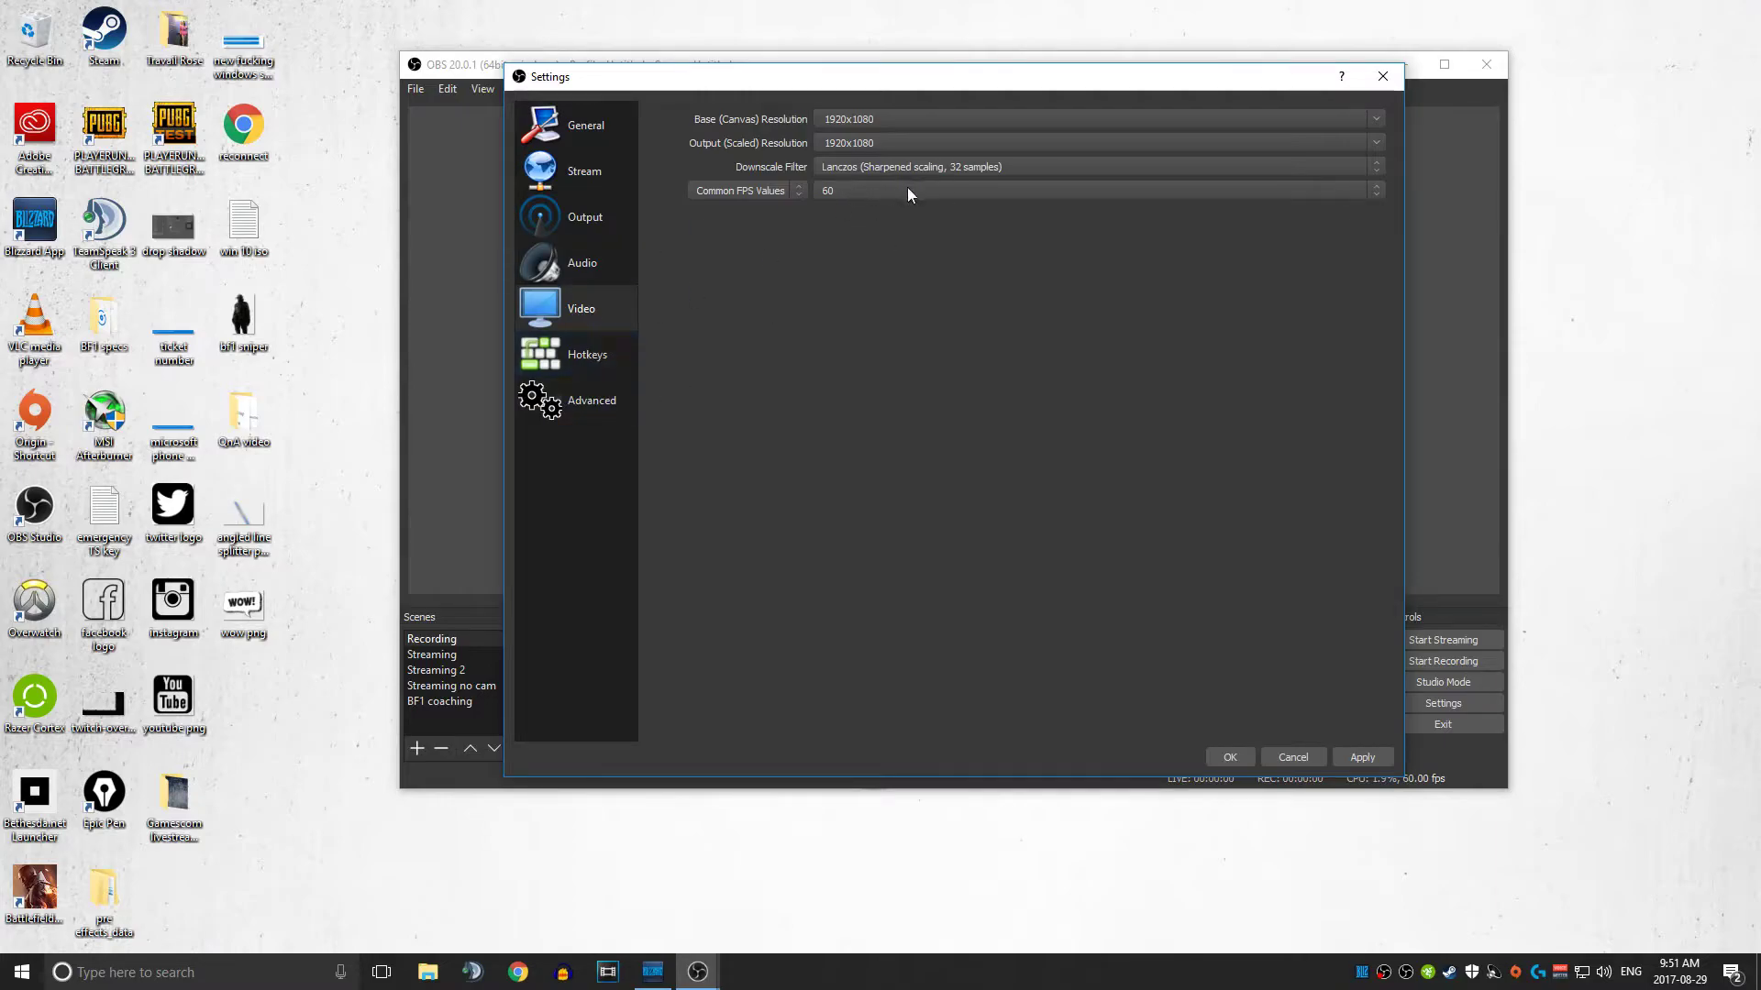
left_click(585, 354)
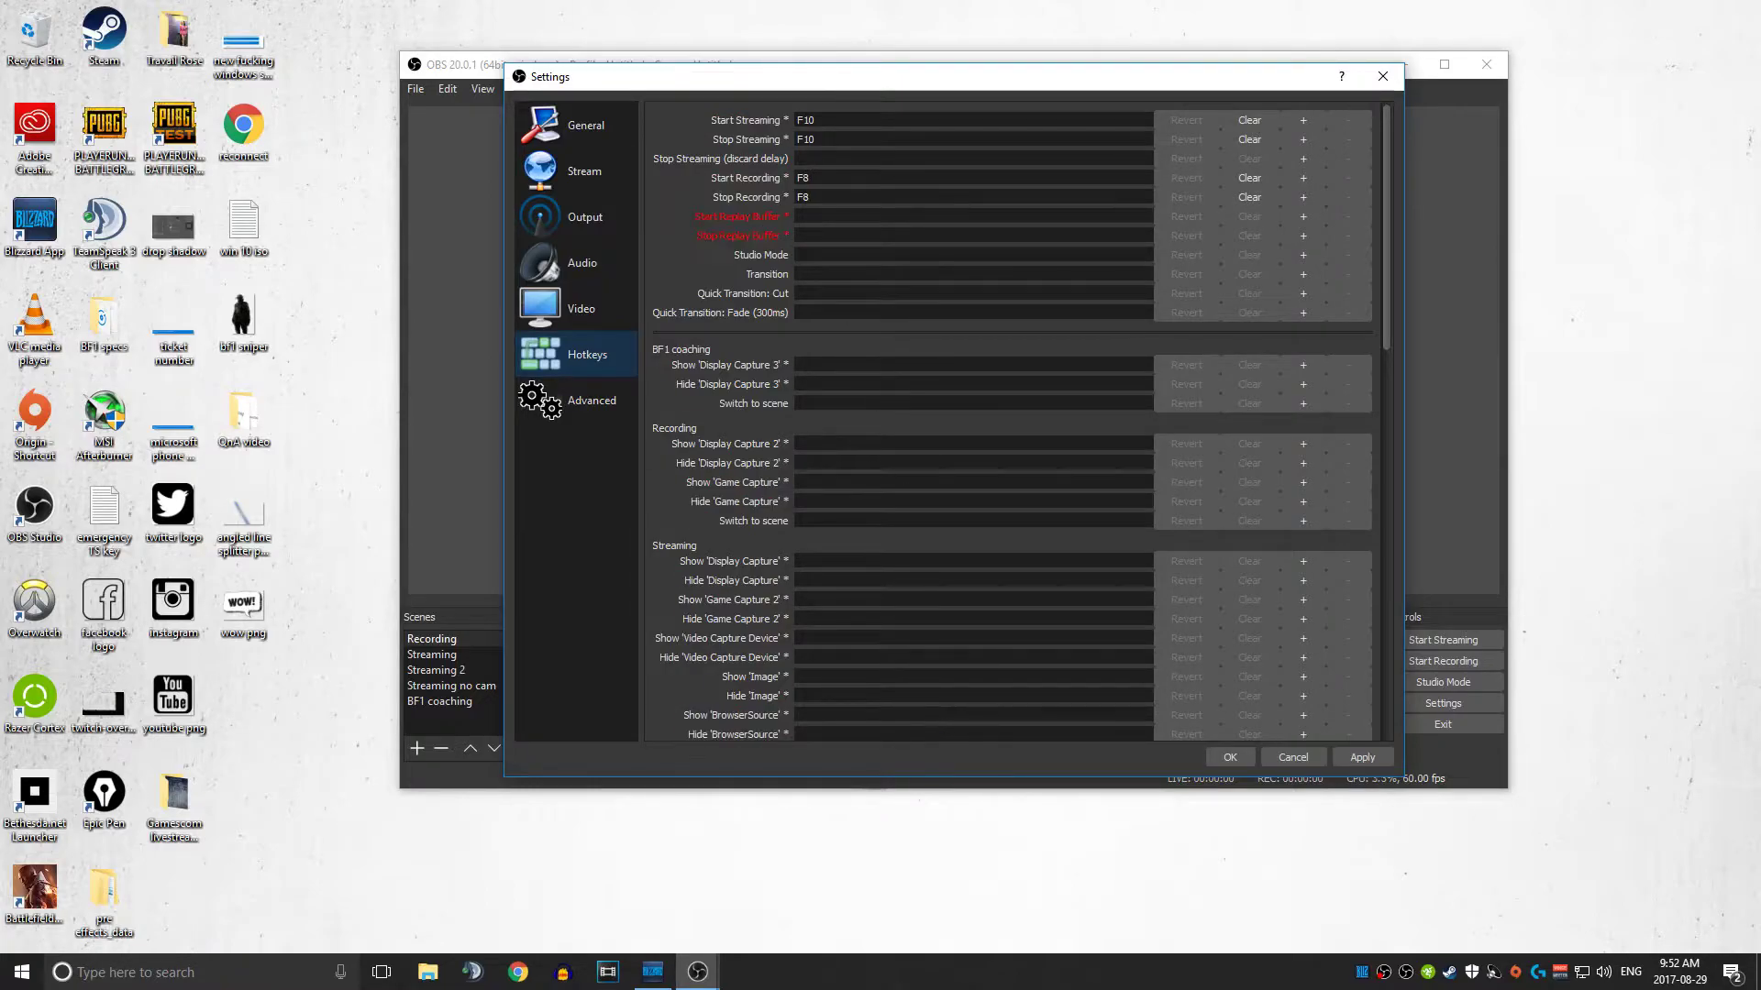
Review the hotkey list, then leave Advanced process priority at Normal
scroll(769, 225, "down", 15)
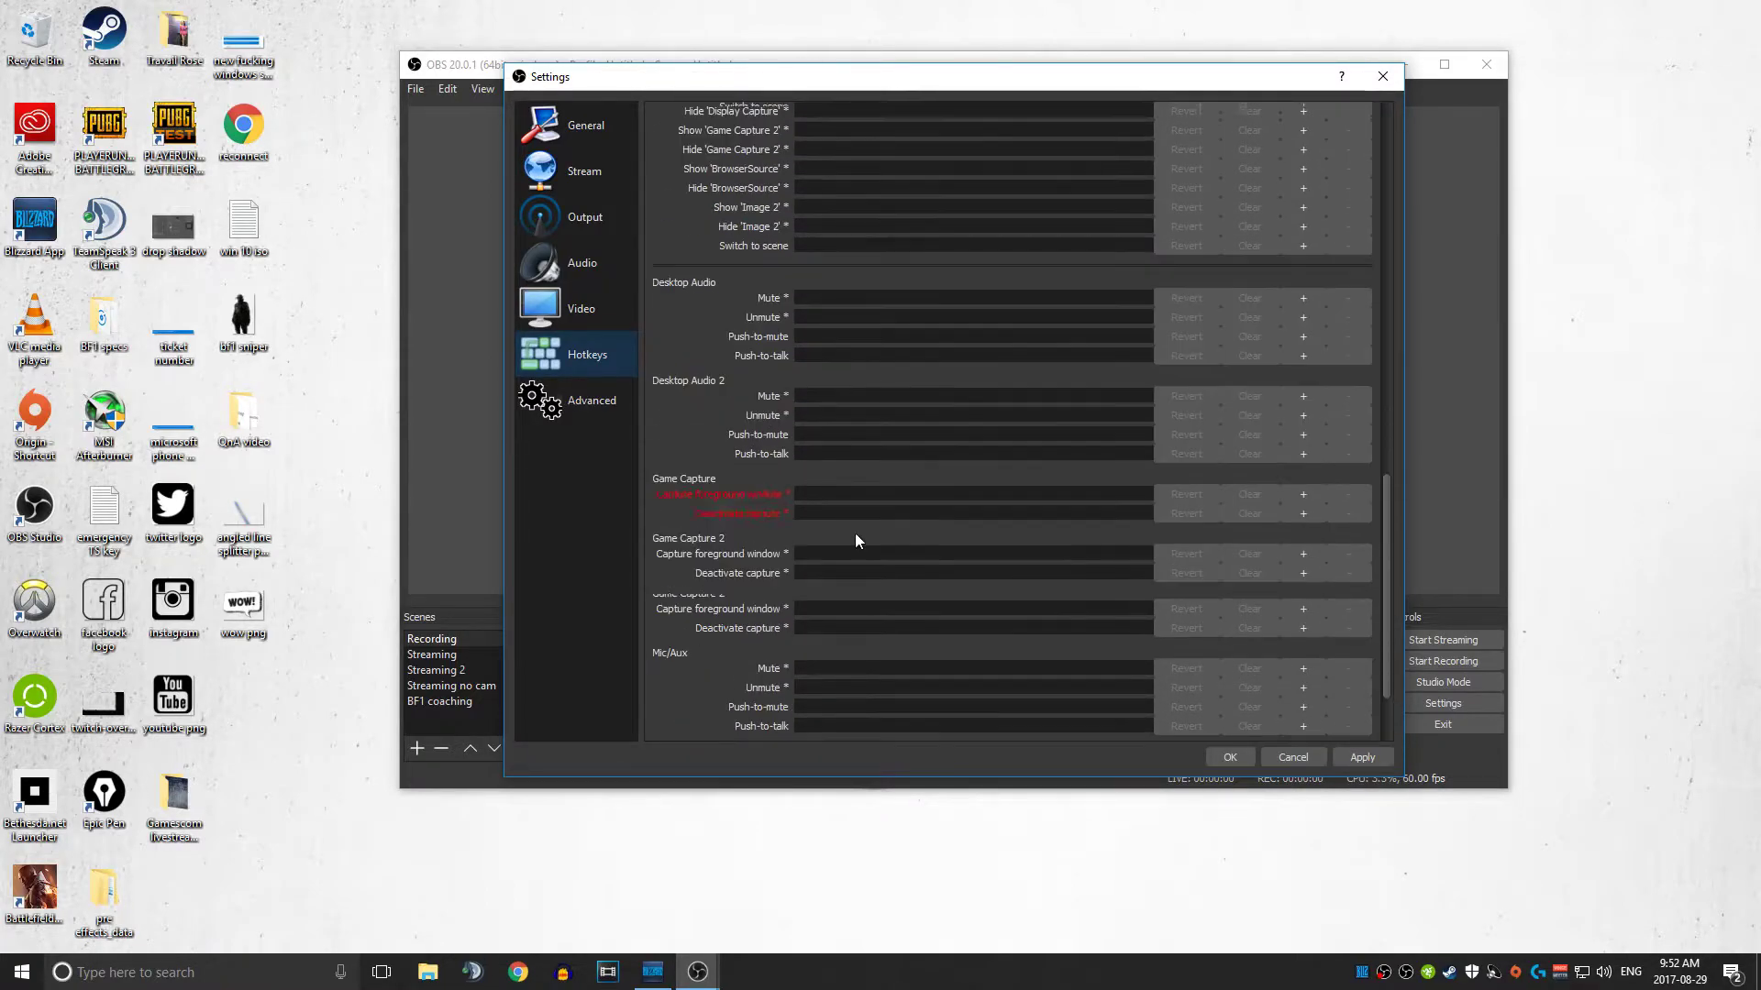
scroll(785, 541, "up", 15)
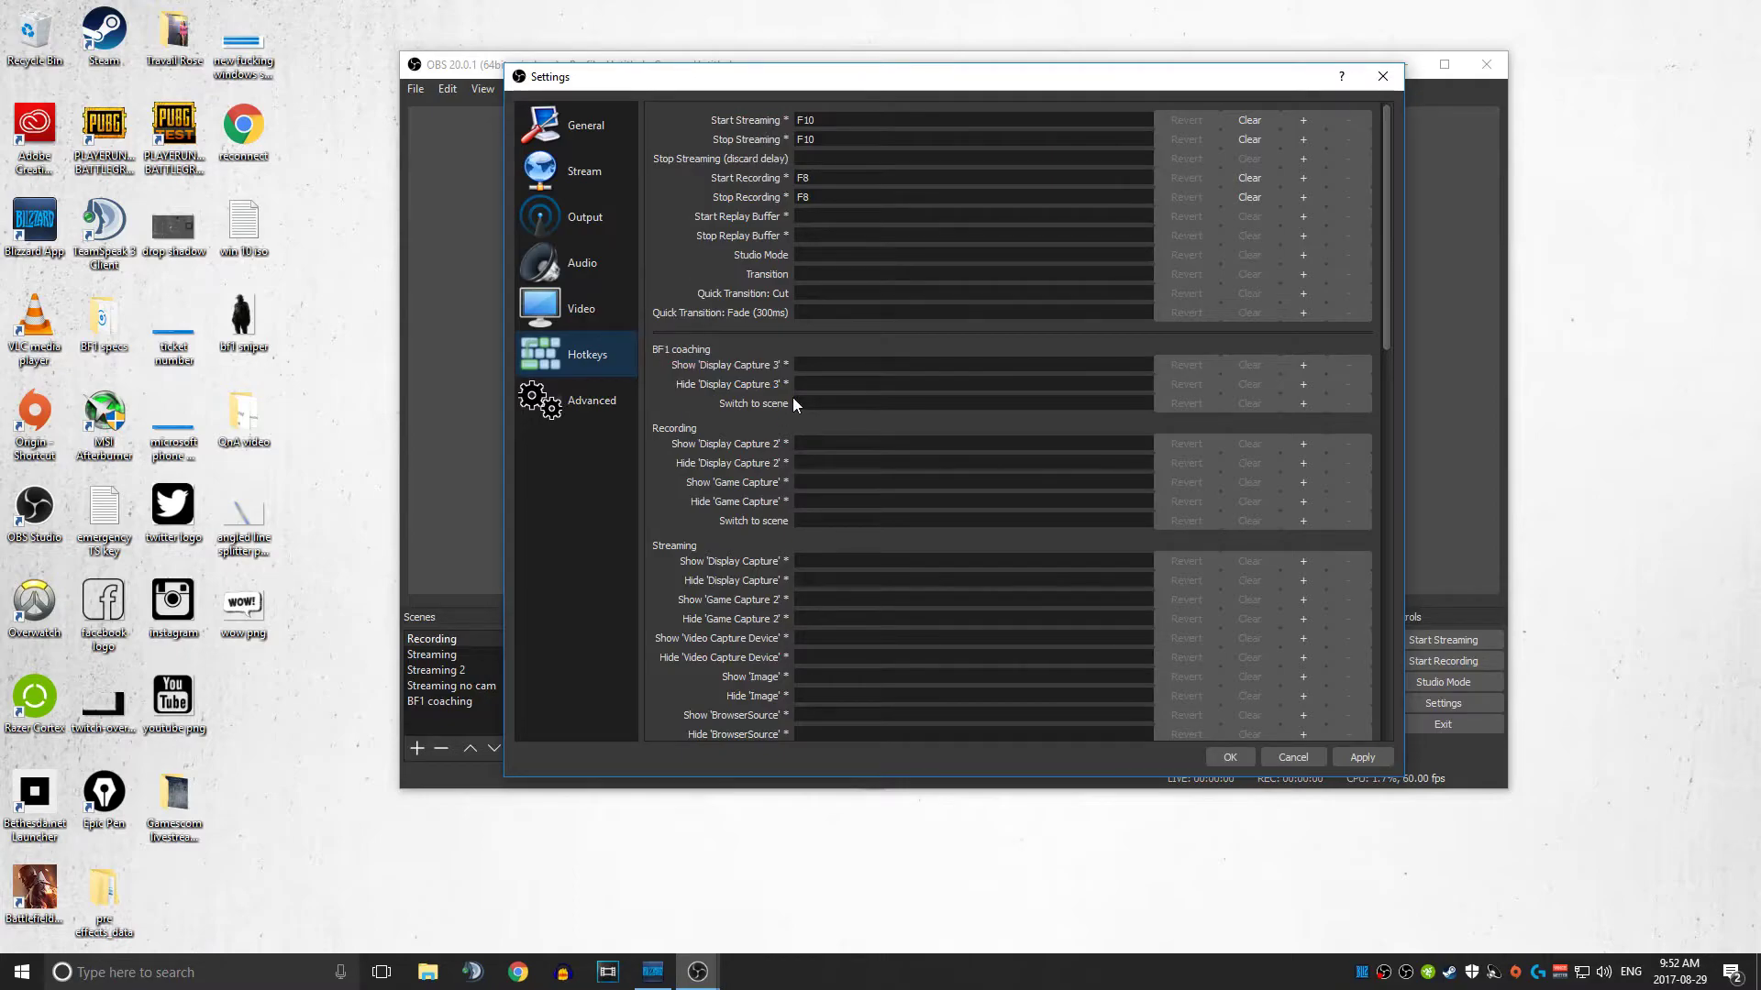
left_click(591, 400)
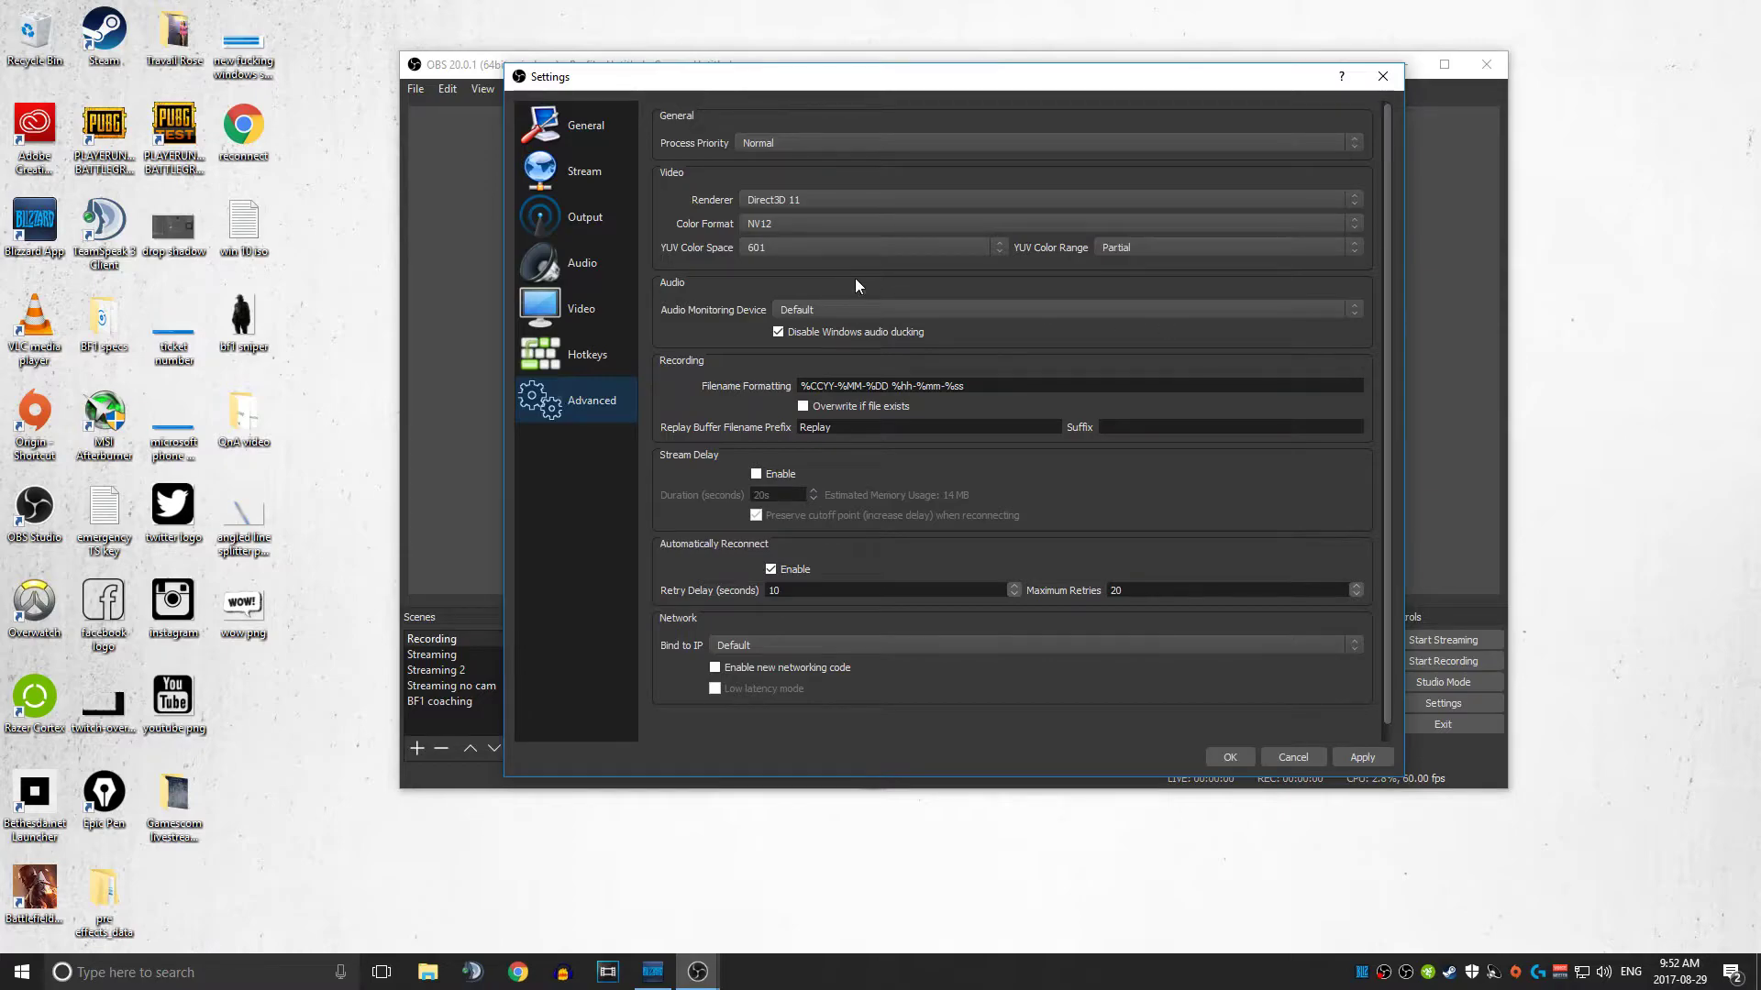
left_click(816, 144)
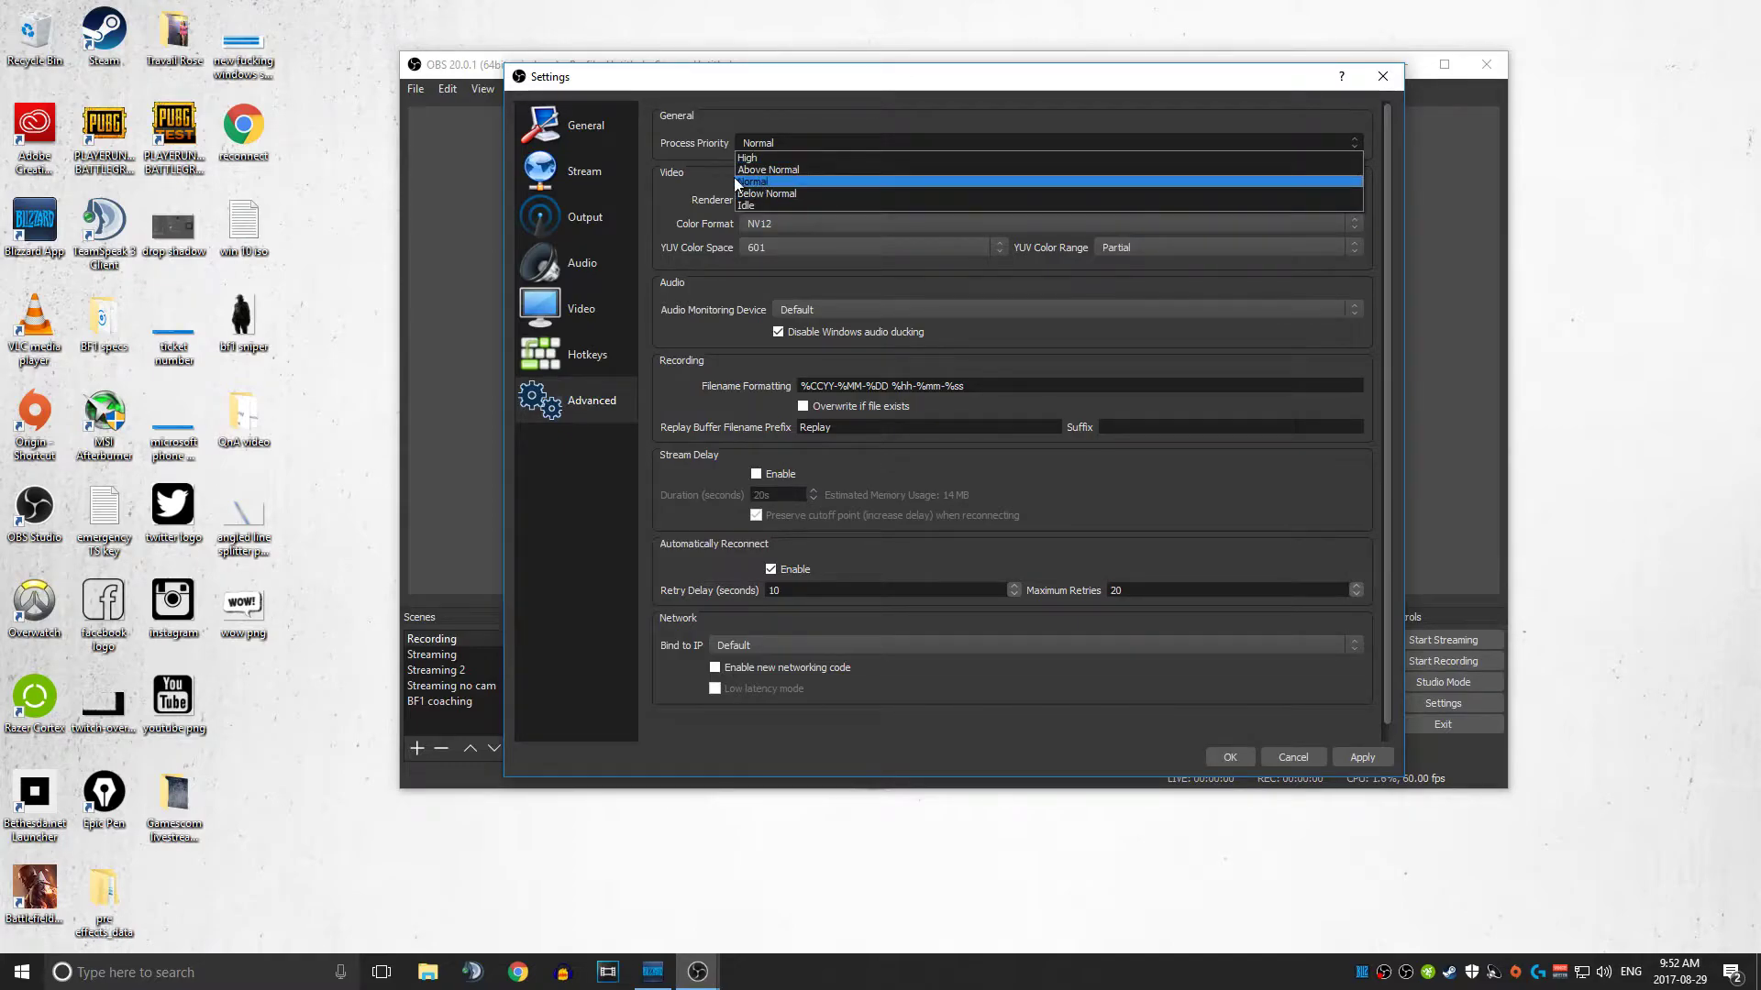
left_click(695, 165)
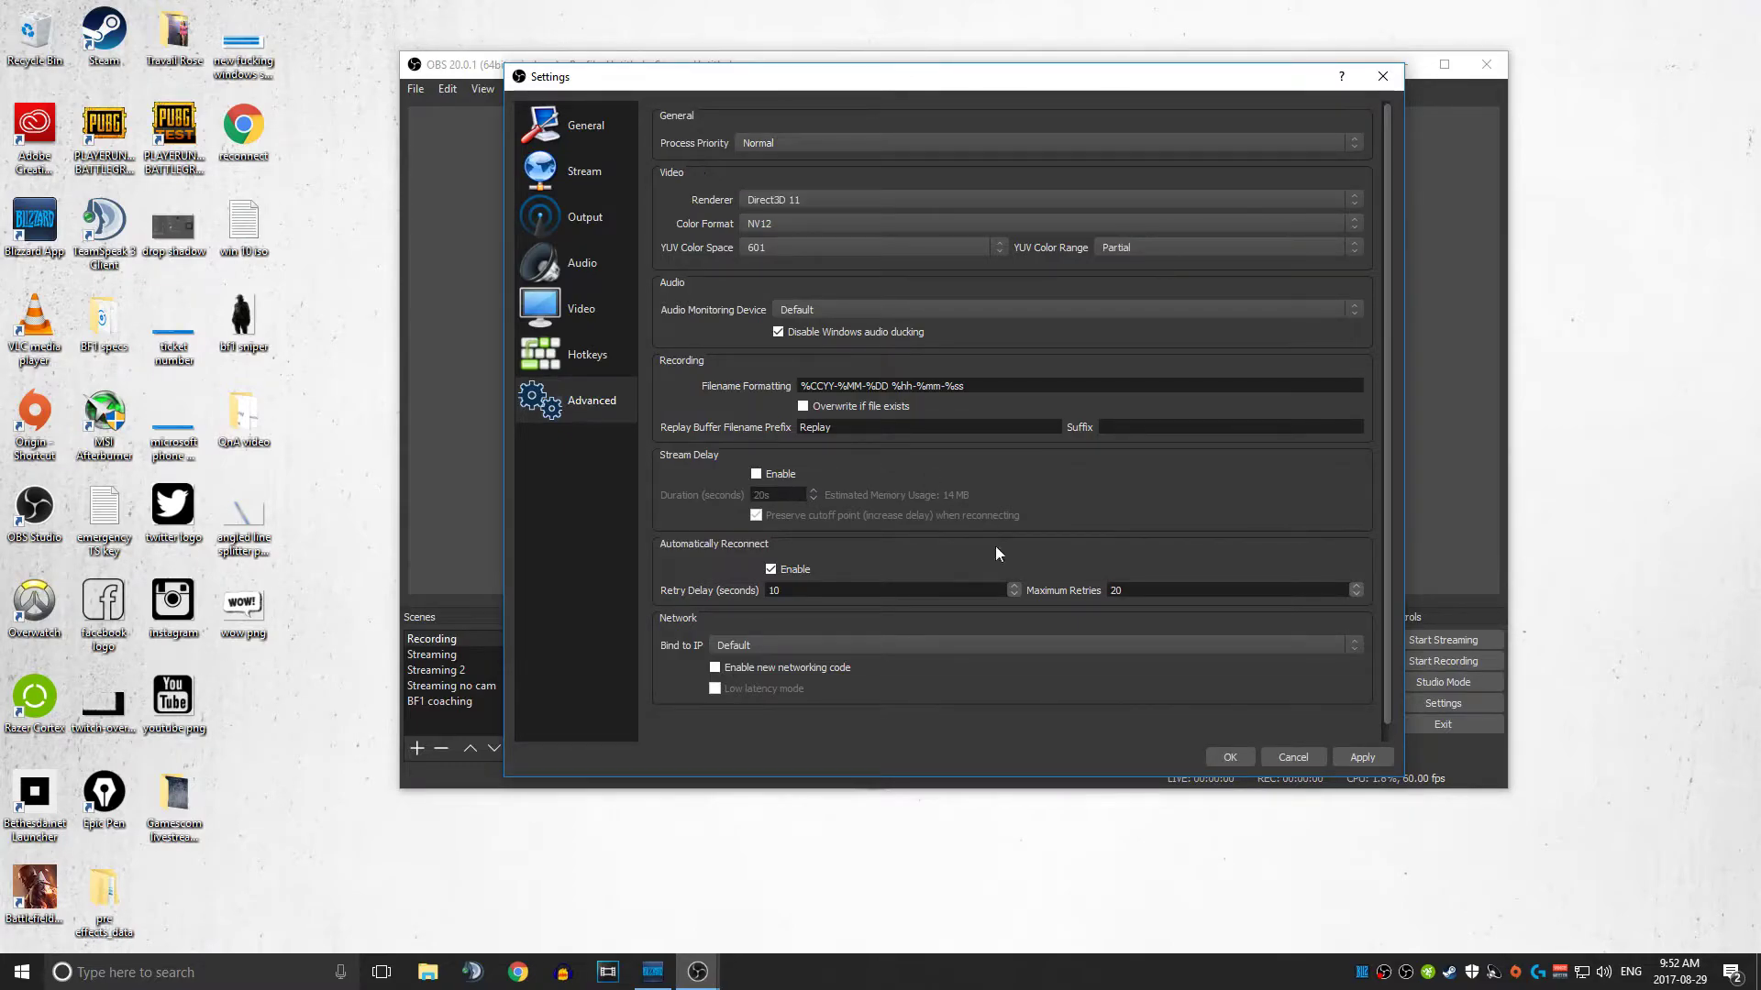
Recheck process priority stays Normal, then save and close the settings
scroll(897, 465, "down", 1)
scroll(816, 365, "up", 1)
left_click(771, 146)
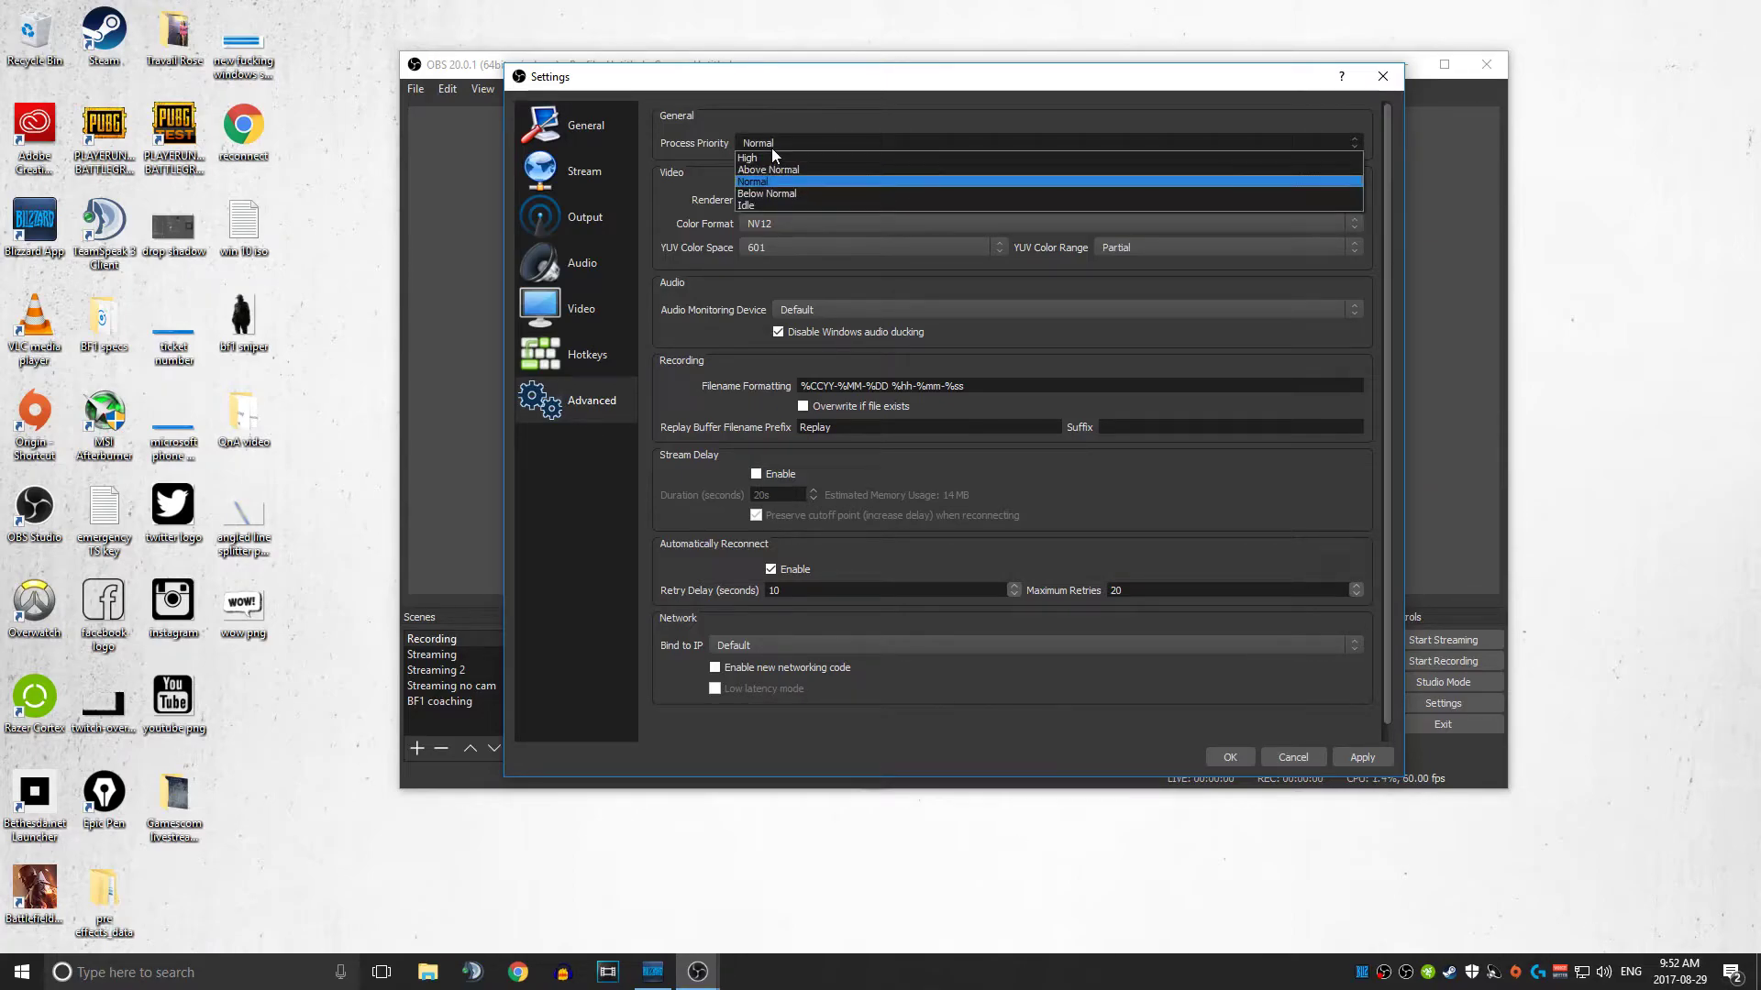
left_click(694, 163)
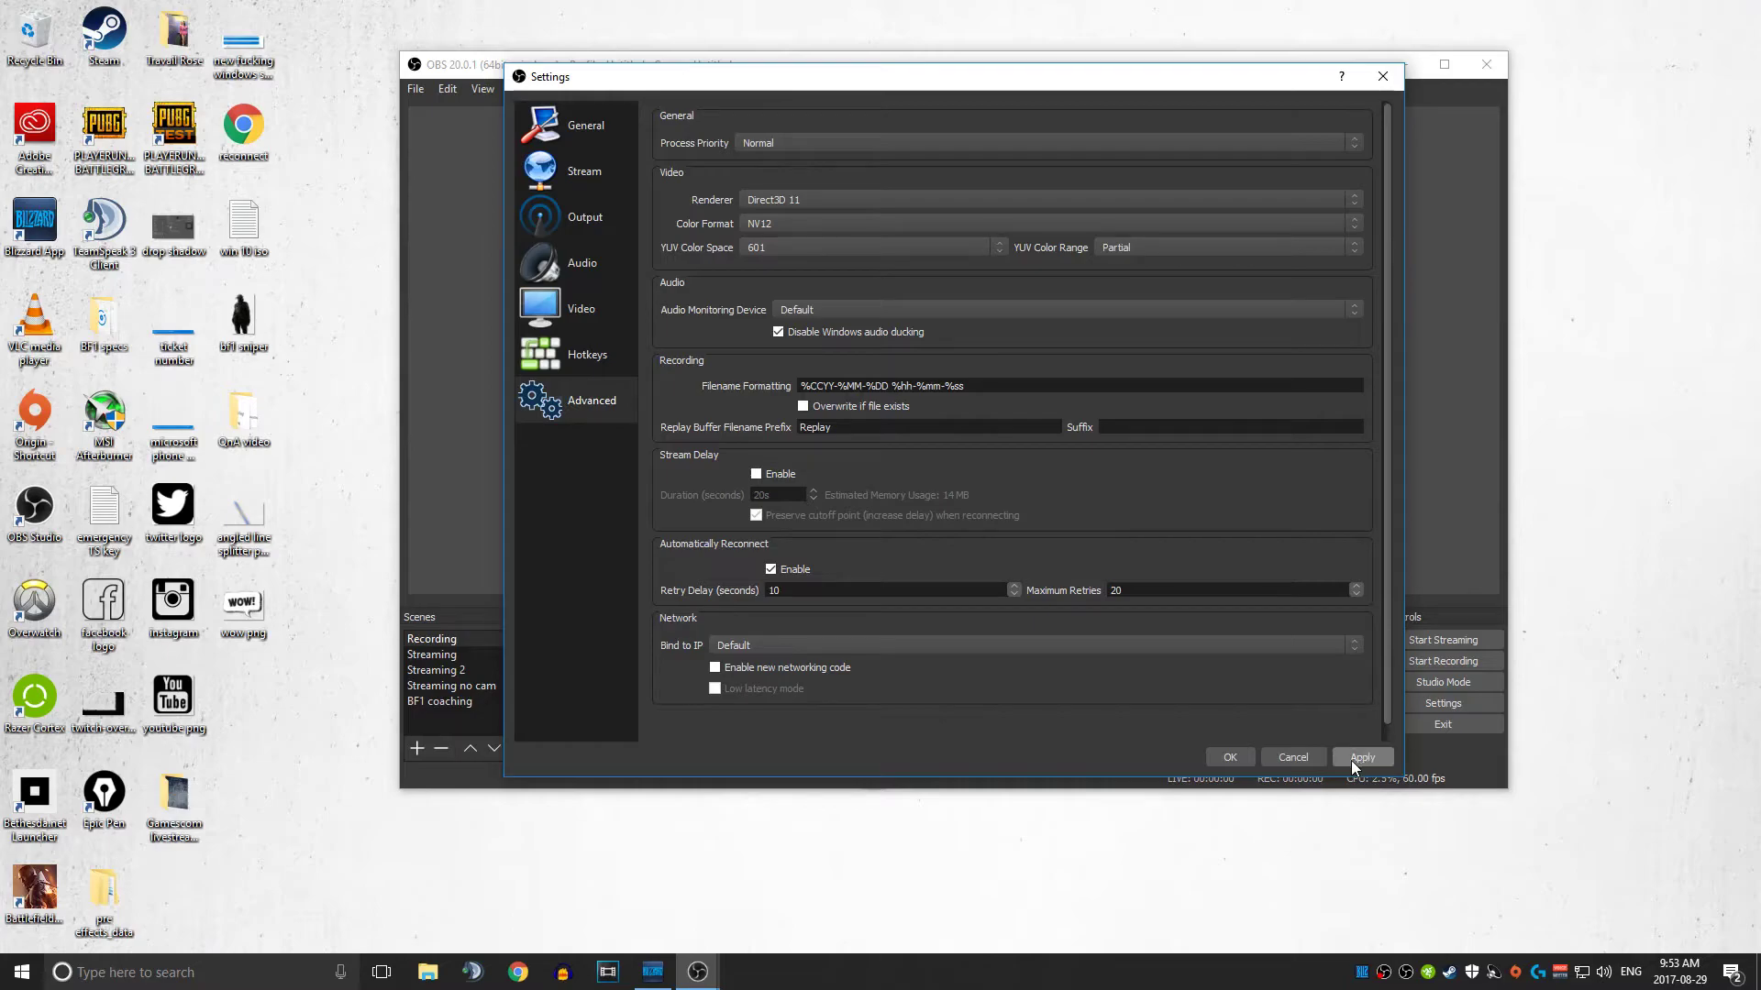
left_click(1231, 761)
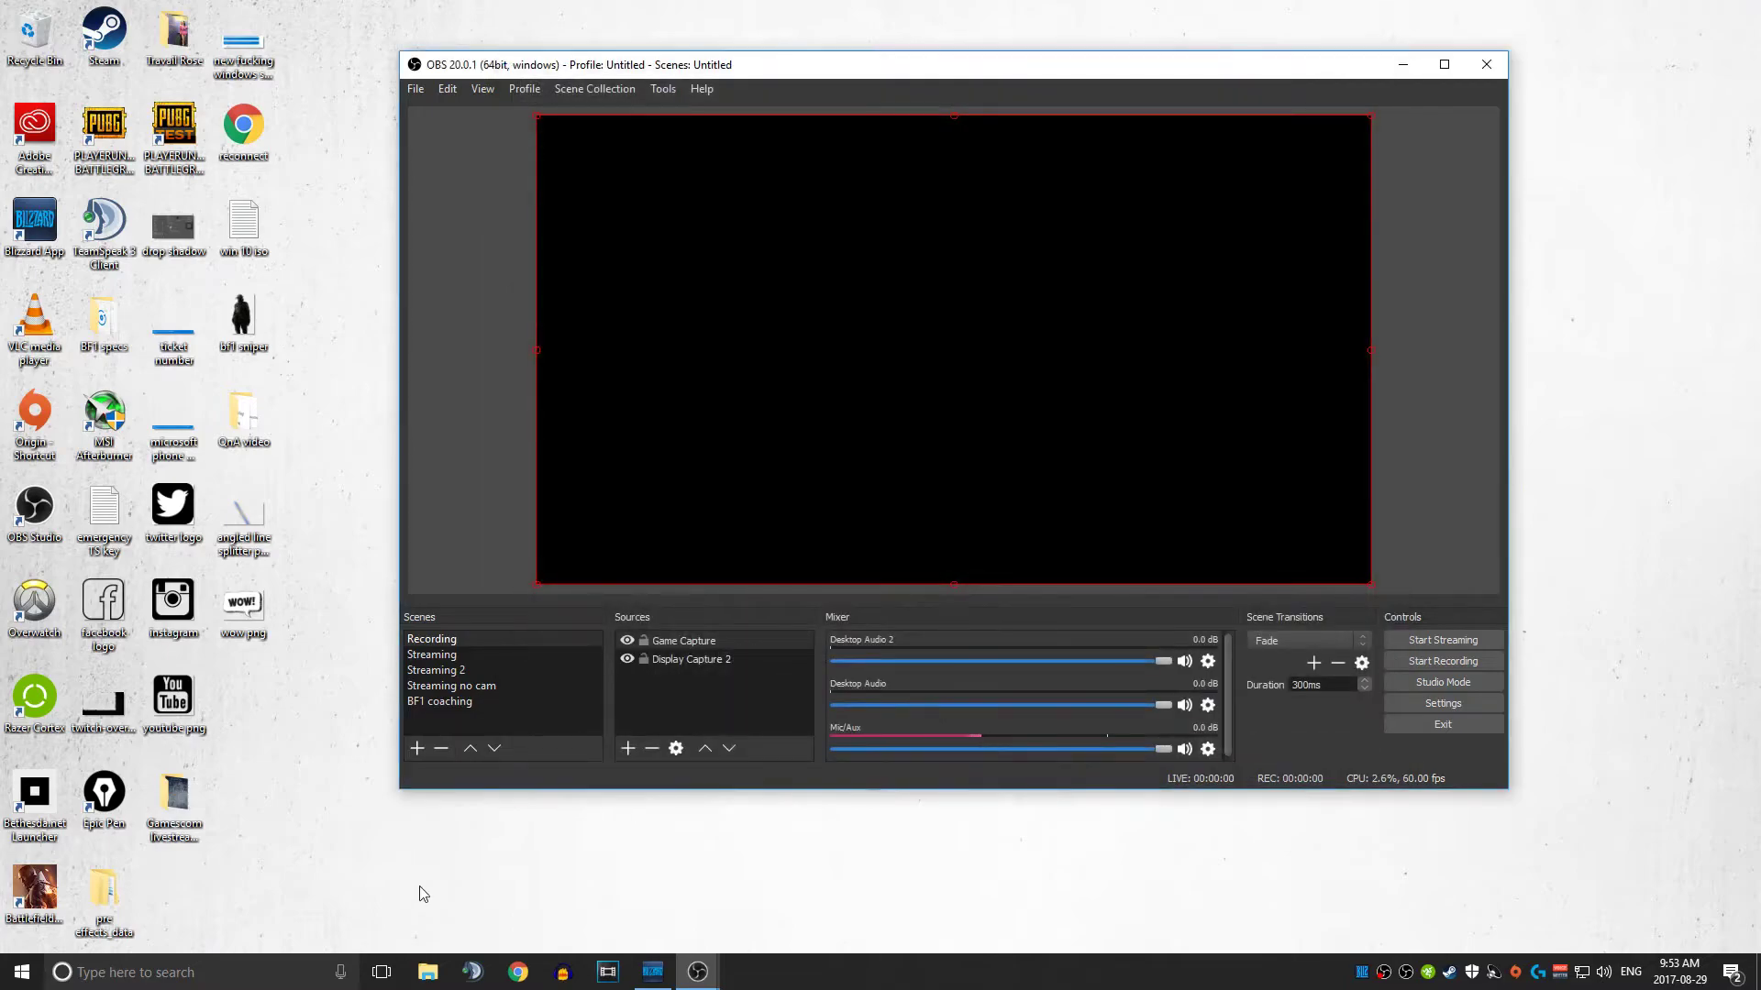
Create a new scene named 'Test'
left_click(433, 723)
left_click(417, 748)
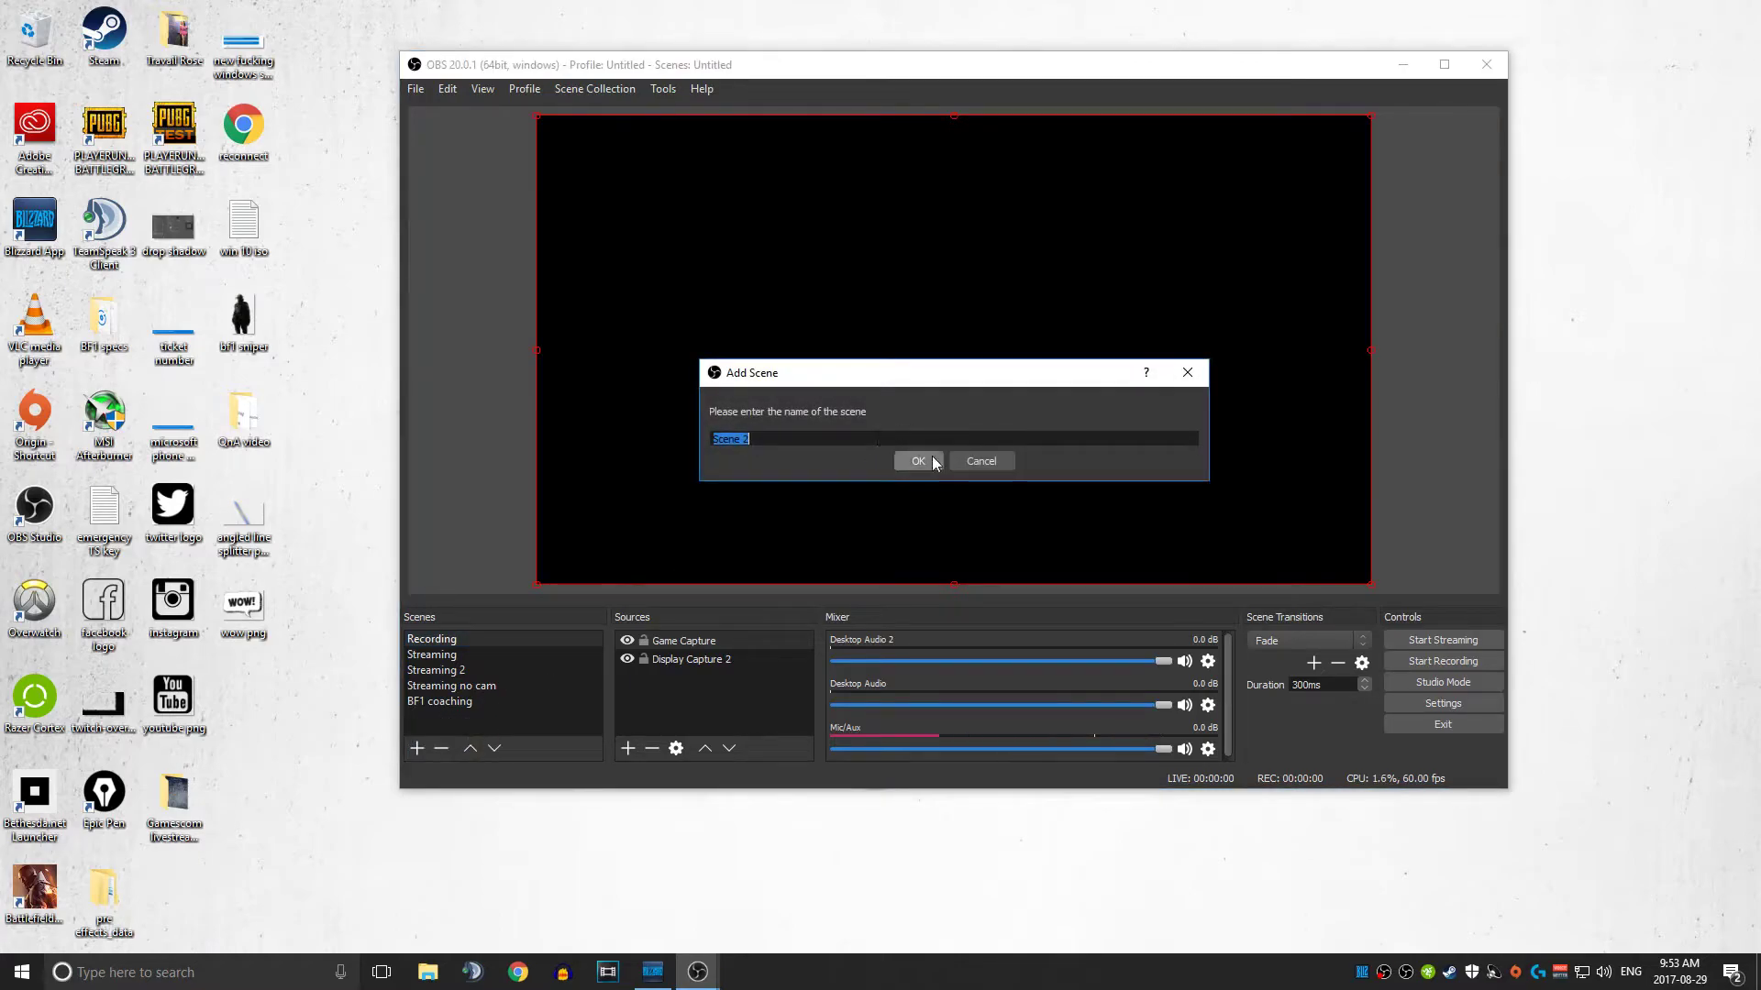
type("Test")
key("Return")
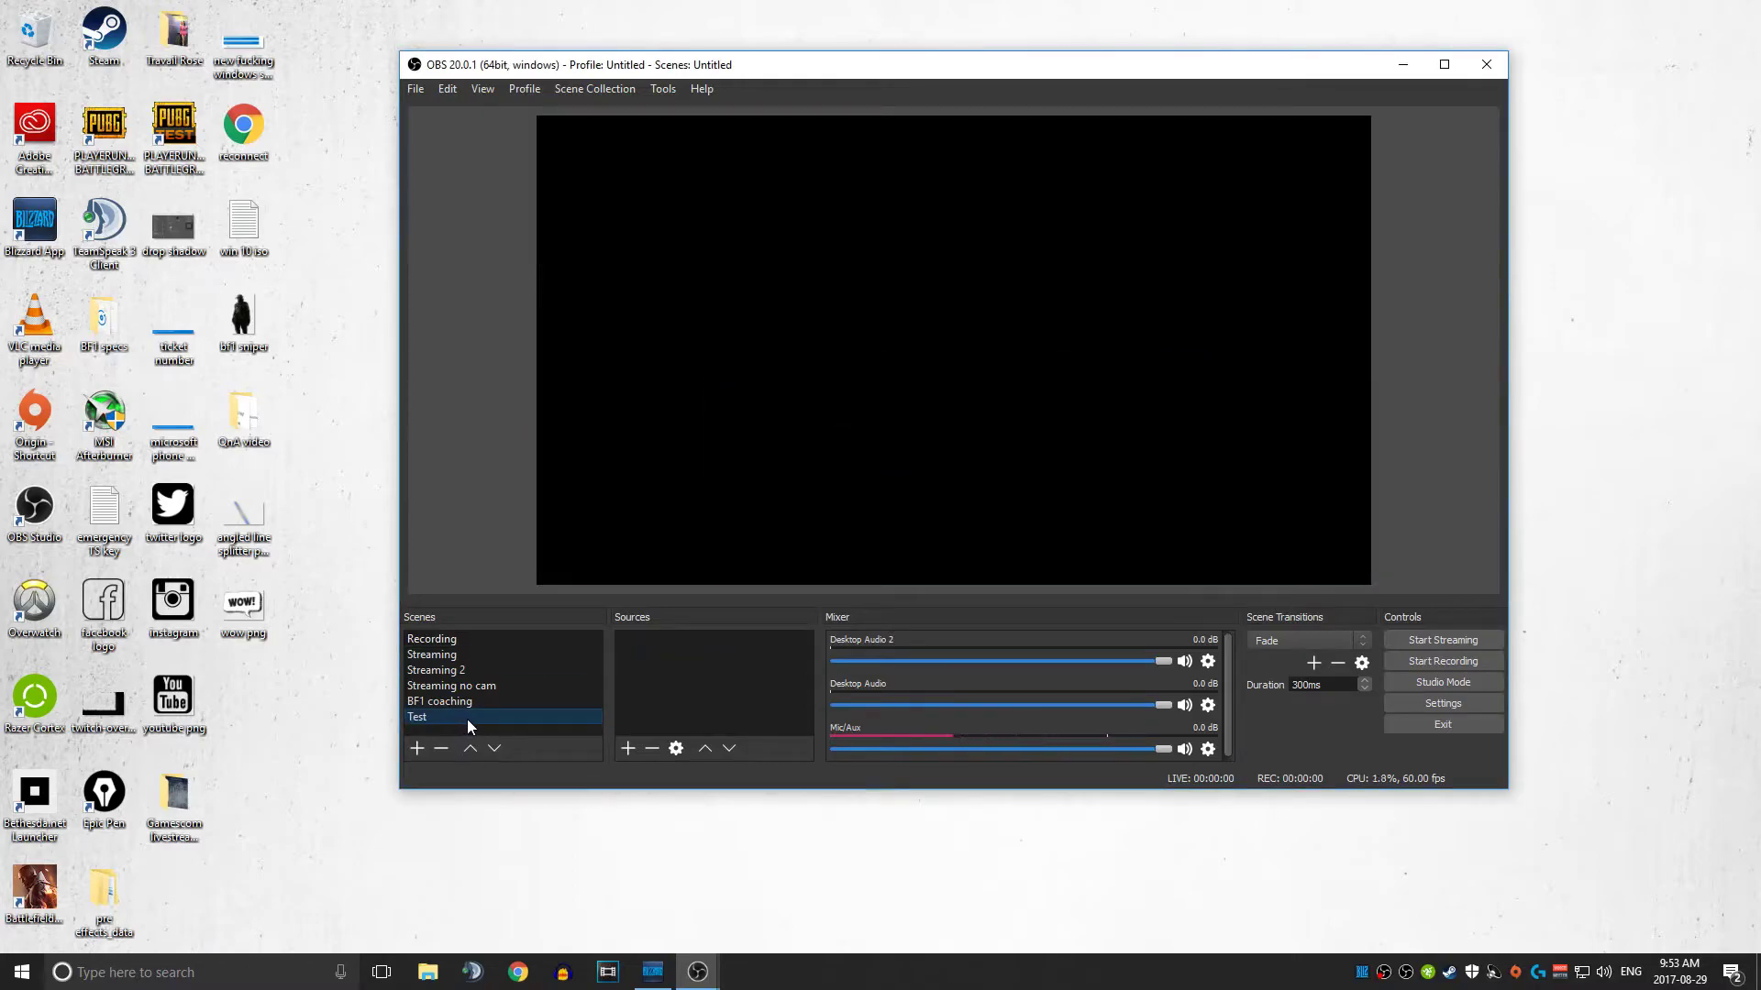
Add a Game Capture source named 'Game Capture 3' capturing any fullscreen application
left_click(629, 748)
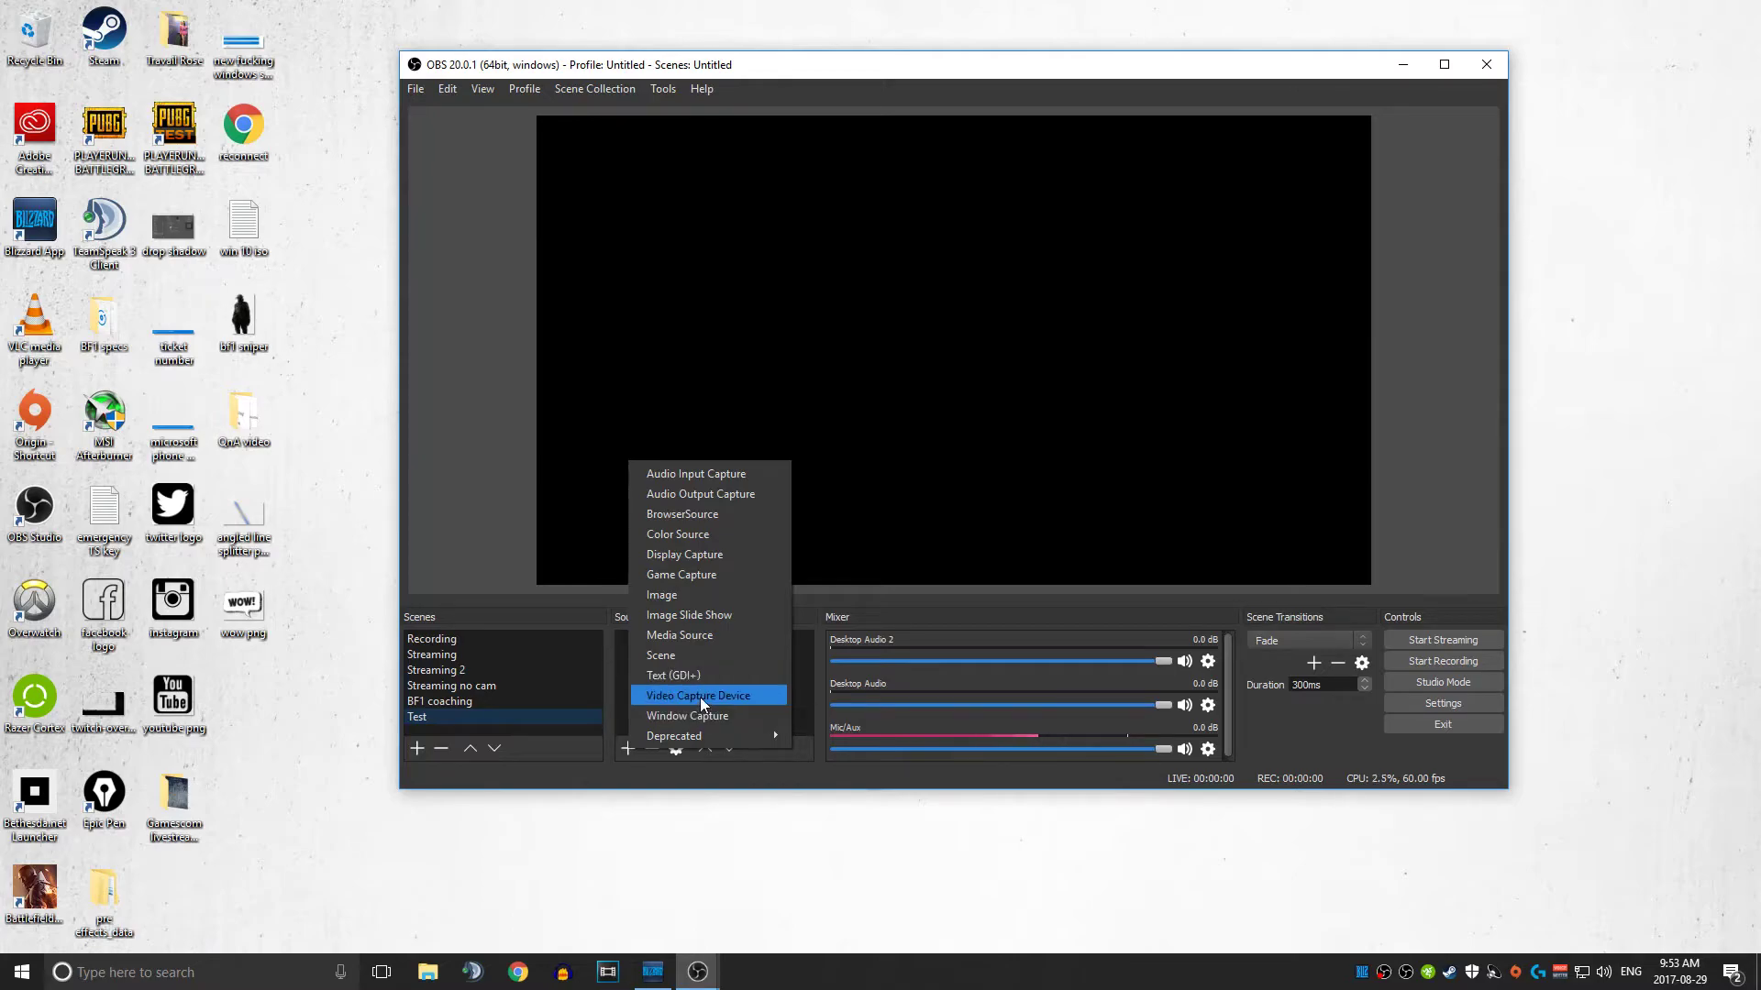
left_click(703, 580)
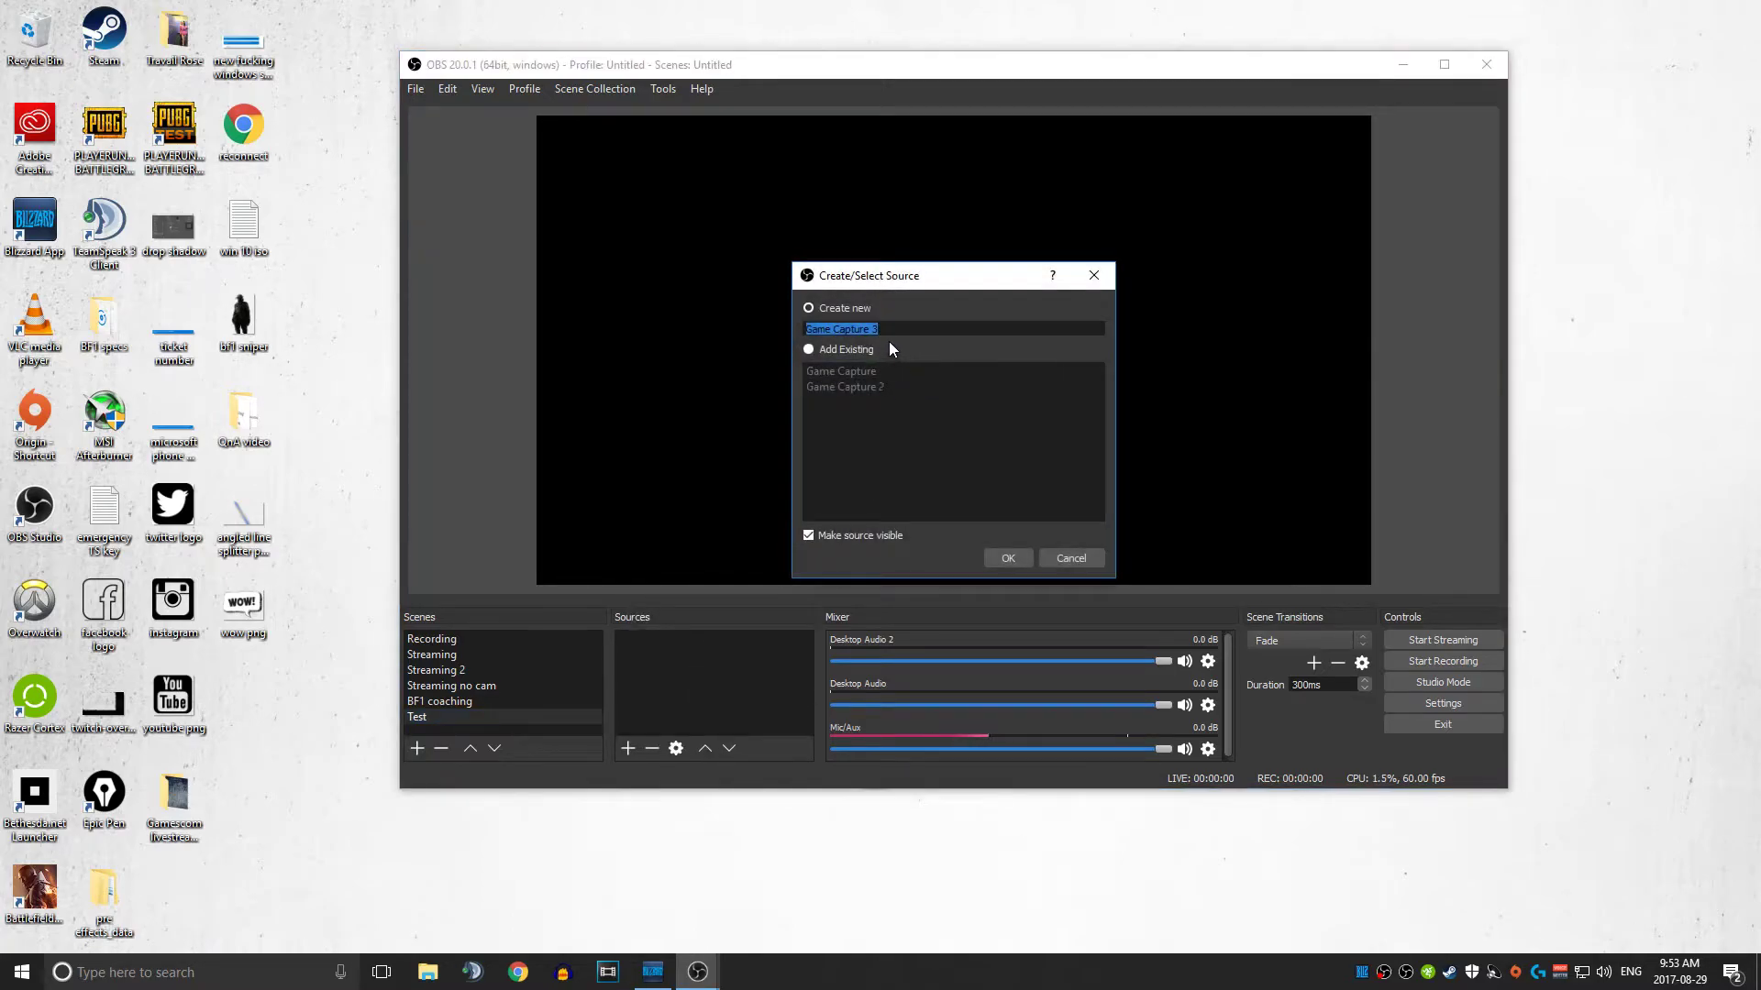
left_click(1020, 559)
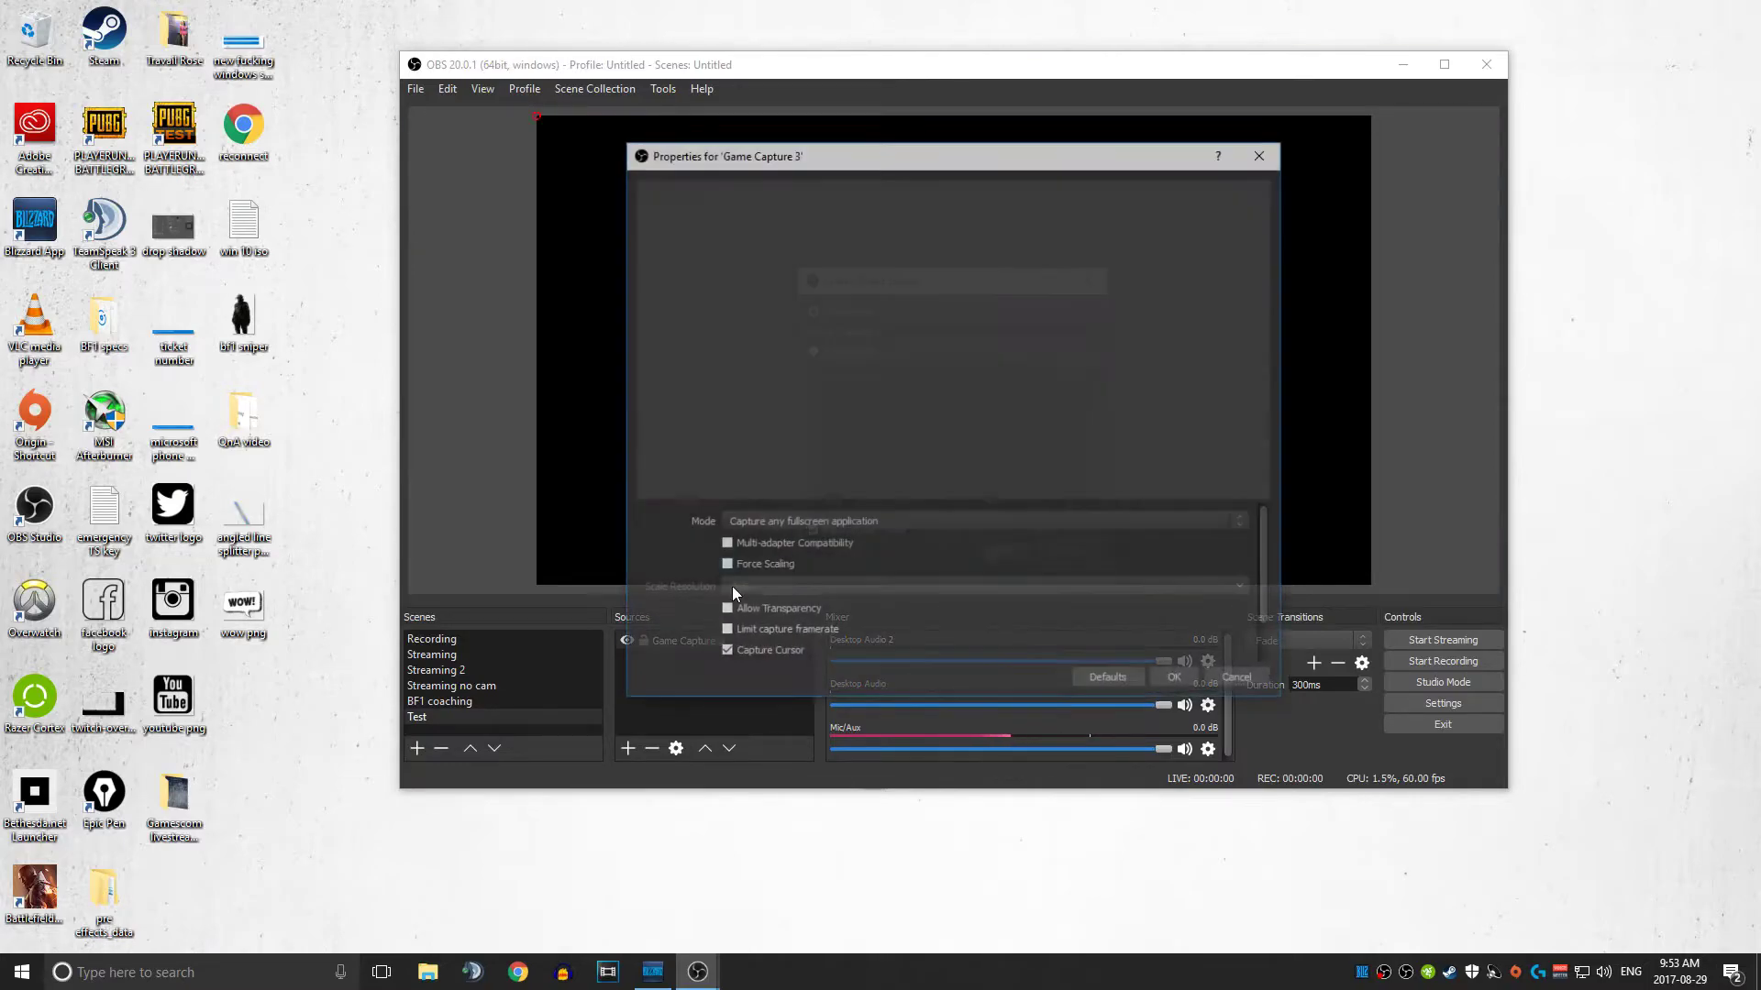
left_click(840, 524)
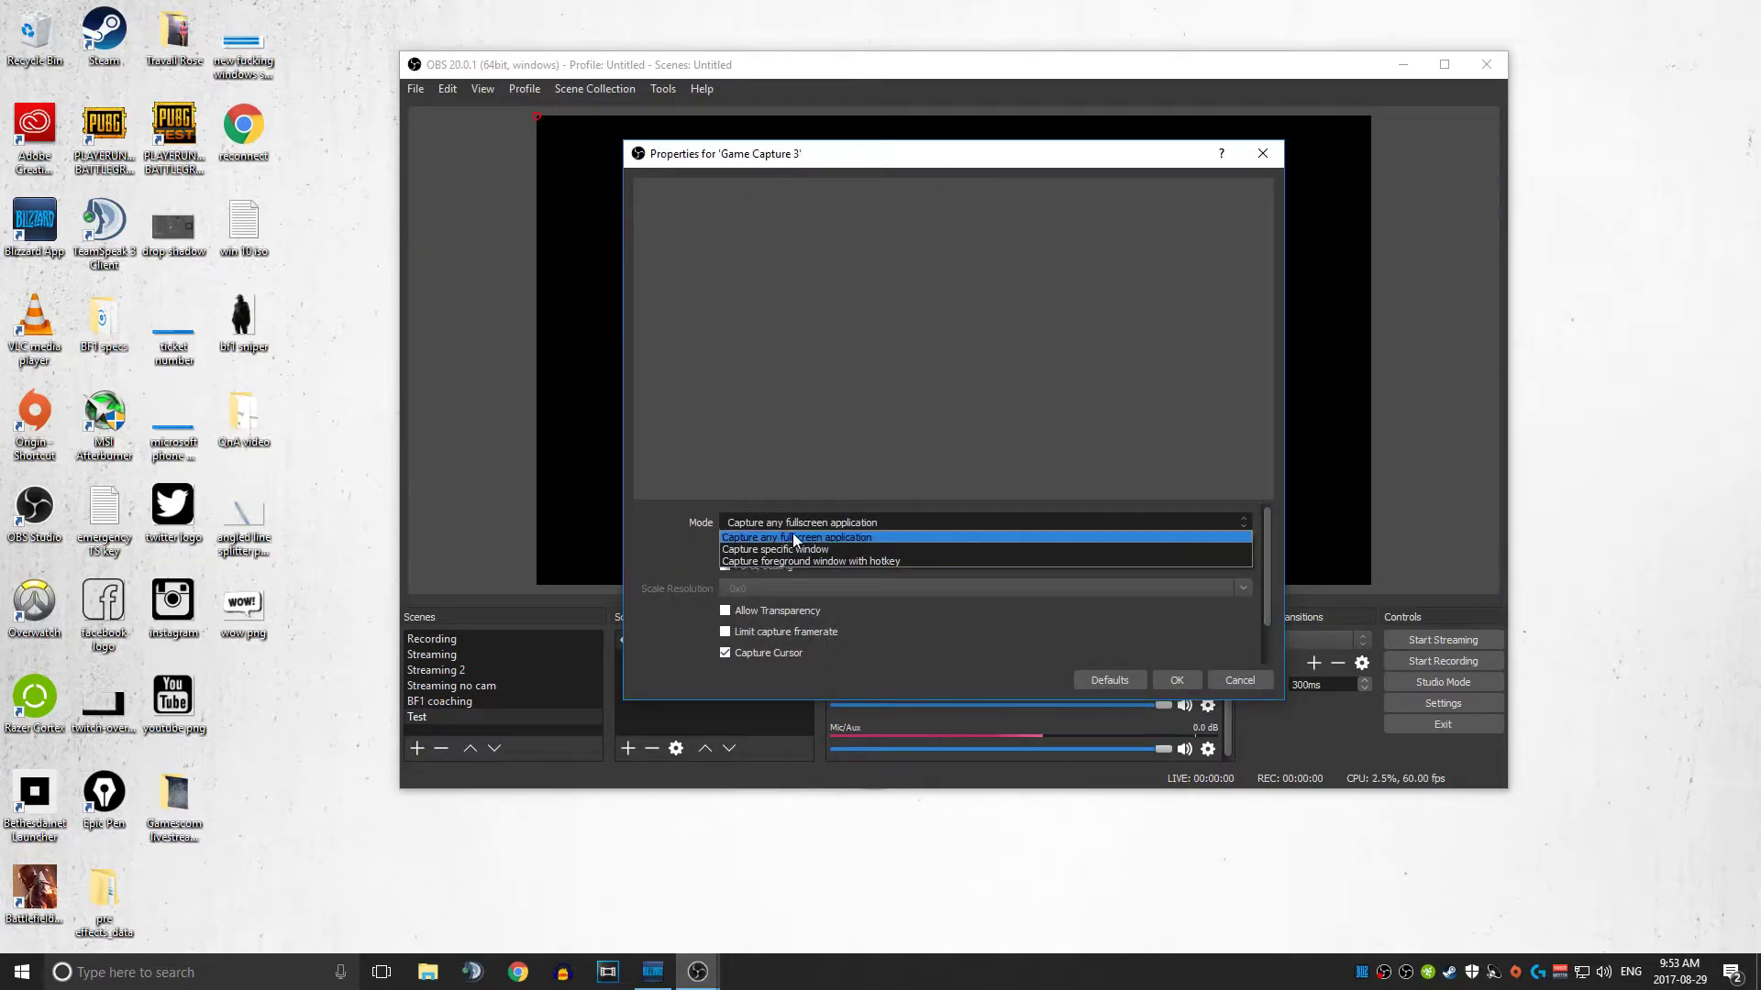
left_click(739, 521)
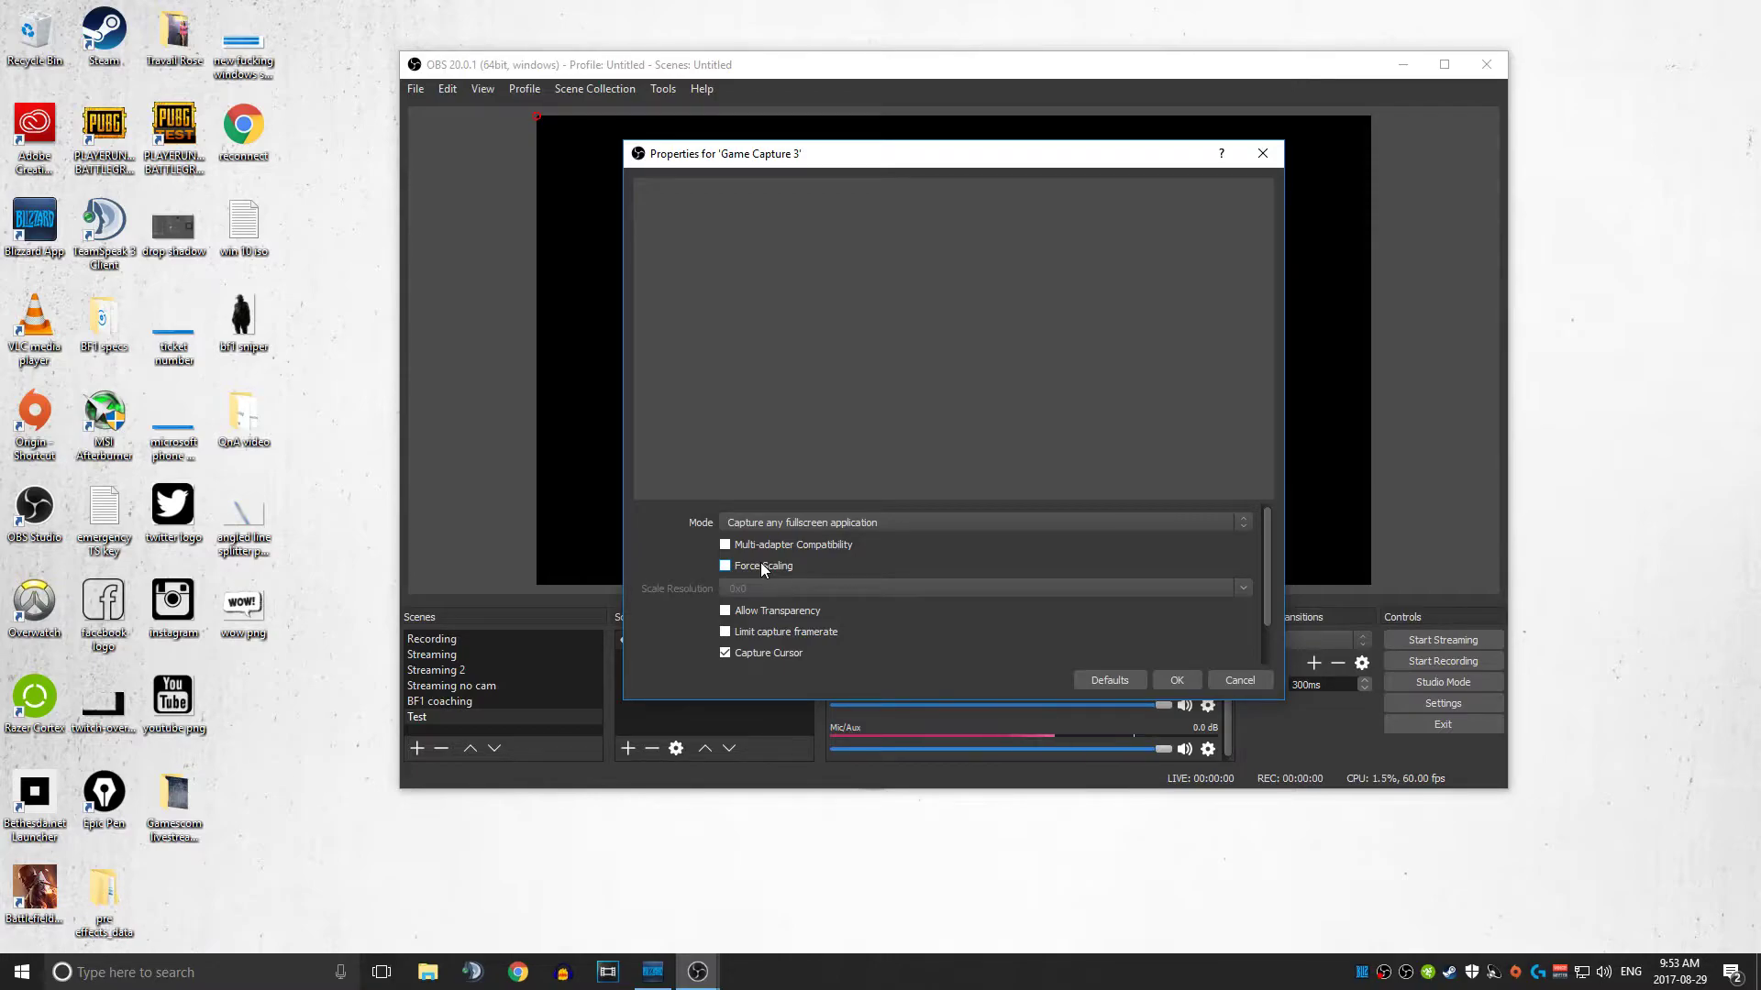
scroll(904, 544, "down", 2)
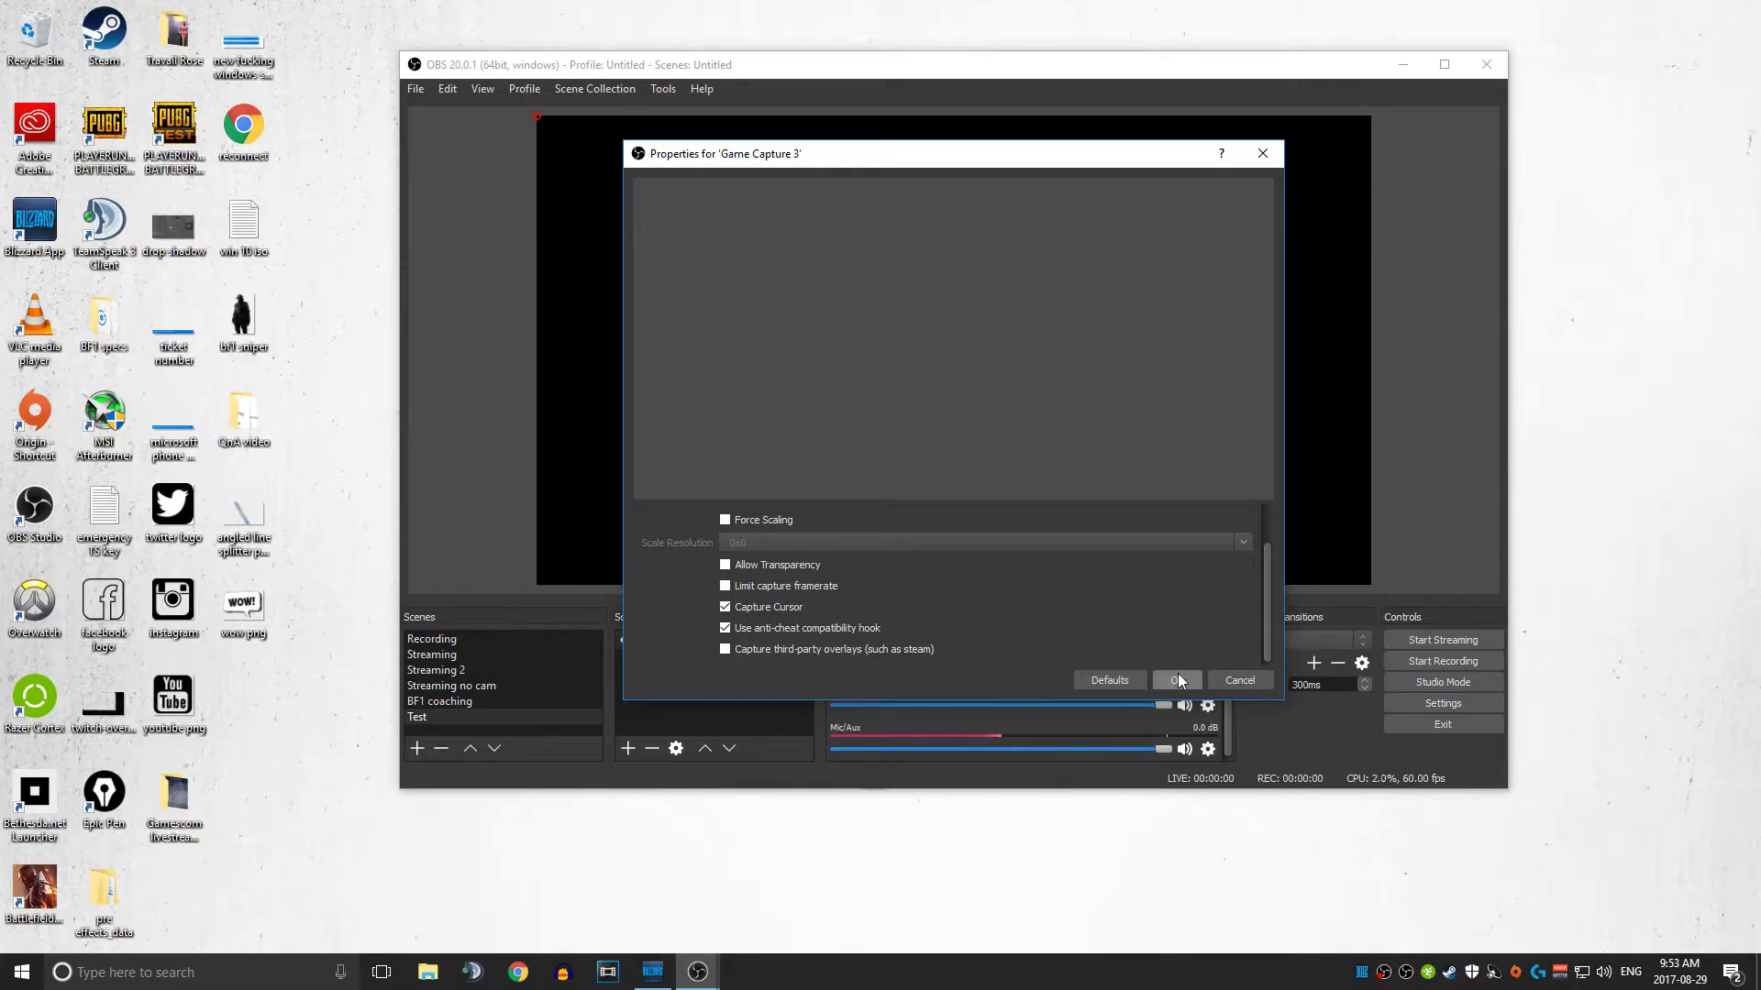
scroll(1064, 653, "up", 2)
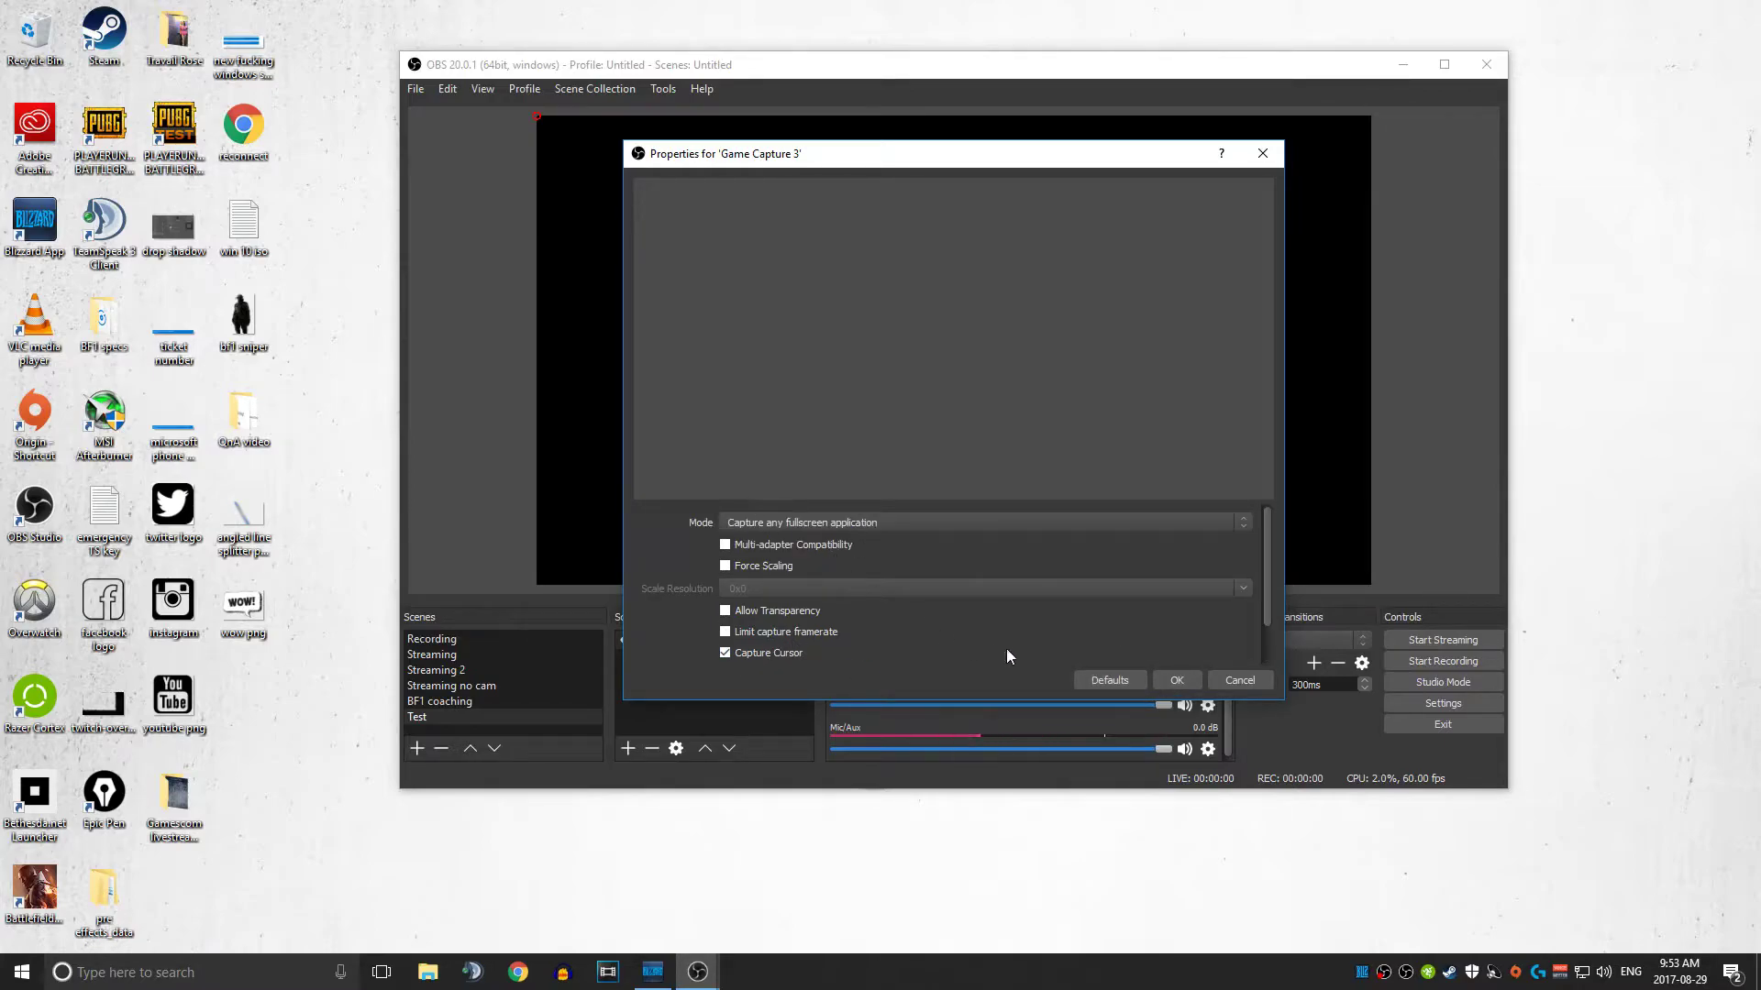
left_click(1175, 681)
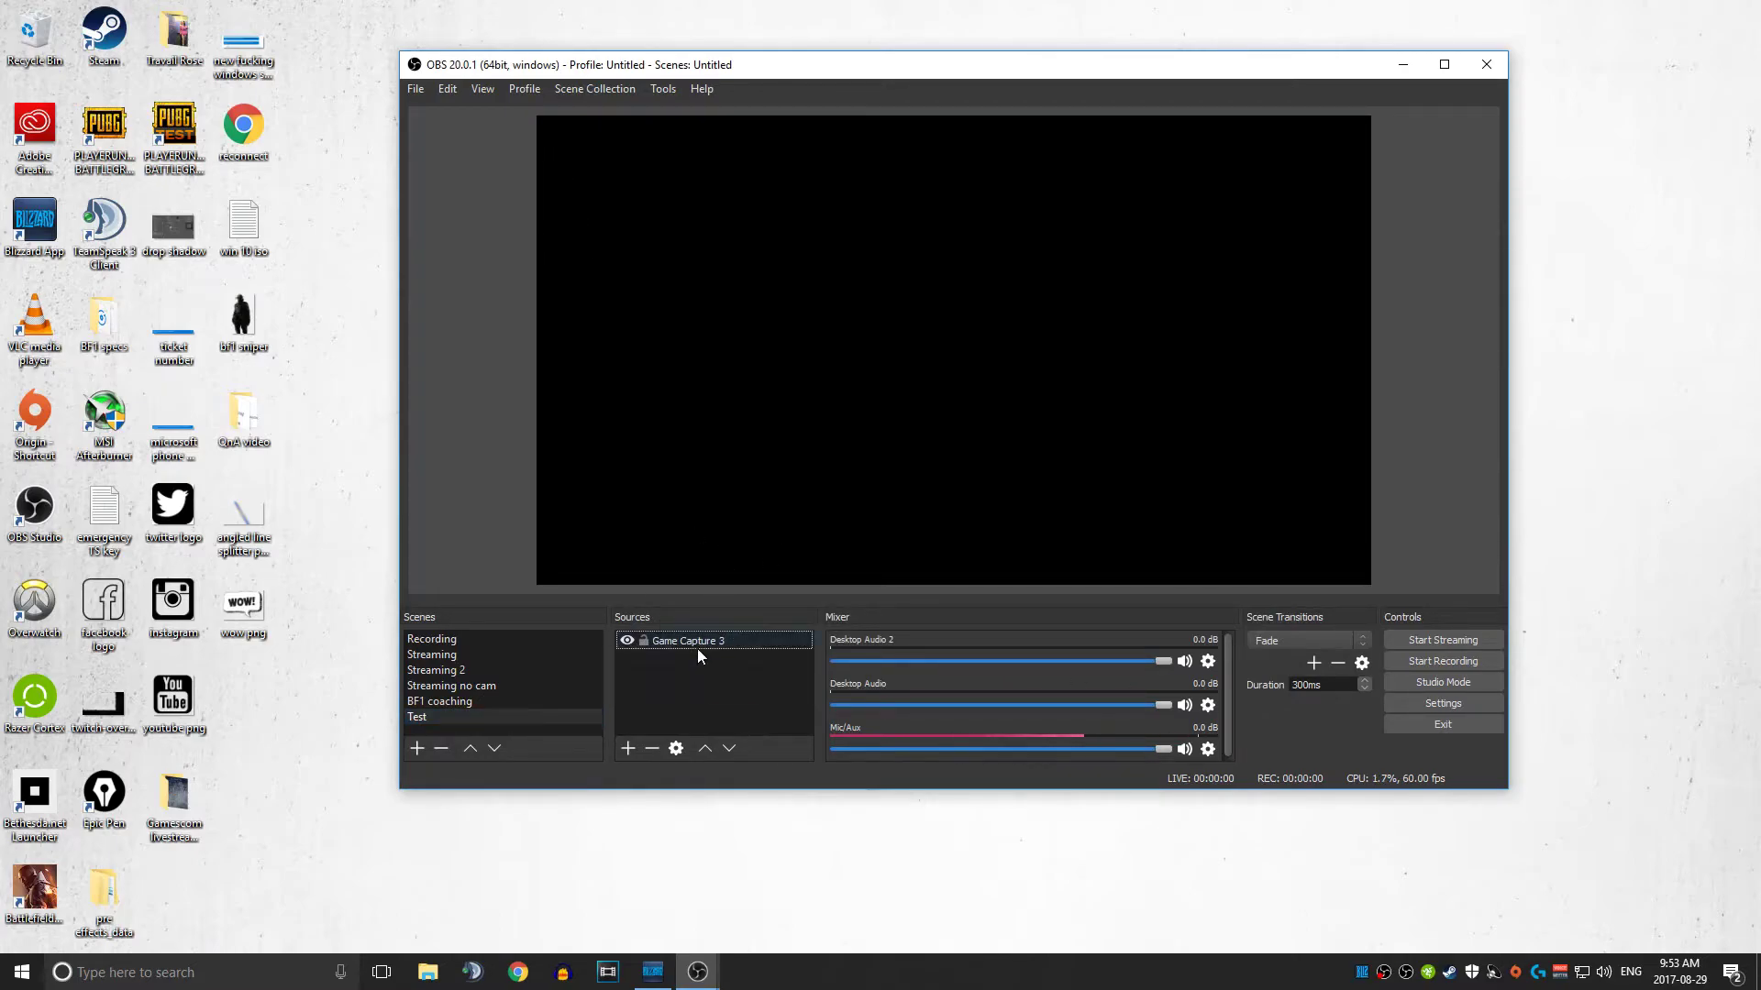
Change the preview scaling from the preview's context menu
right_click(547, 127)
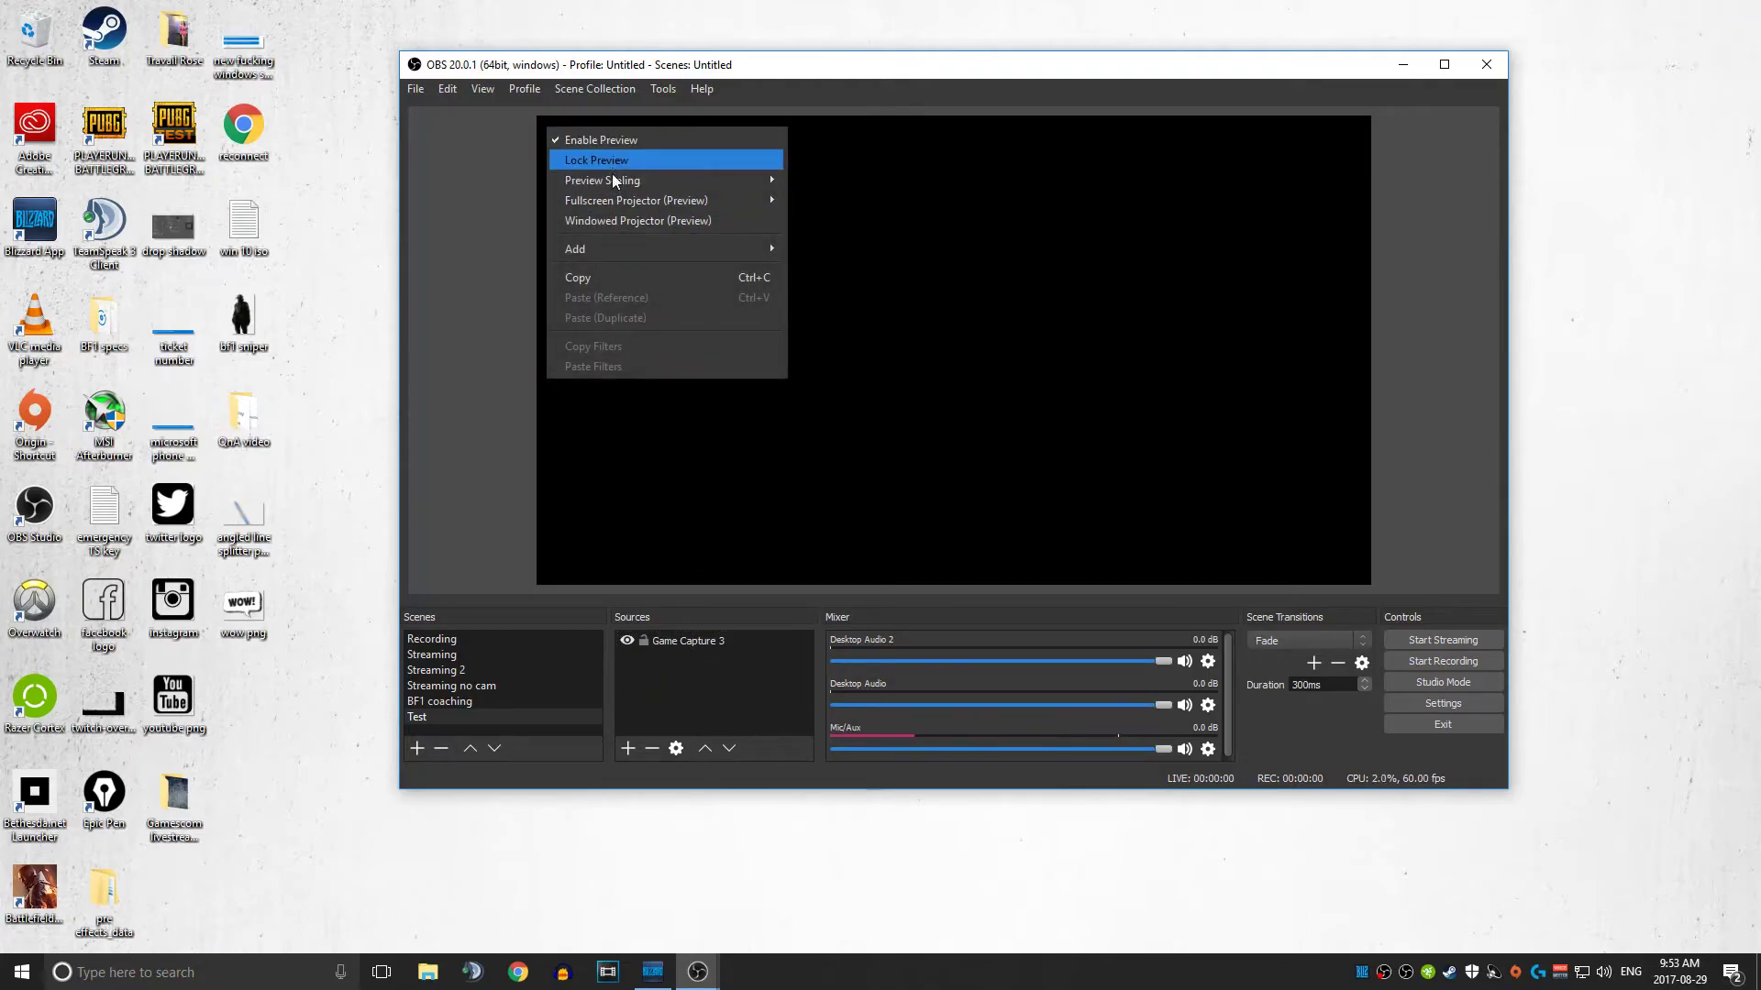
mouse_move(642, 179)
left_click(848, 179)
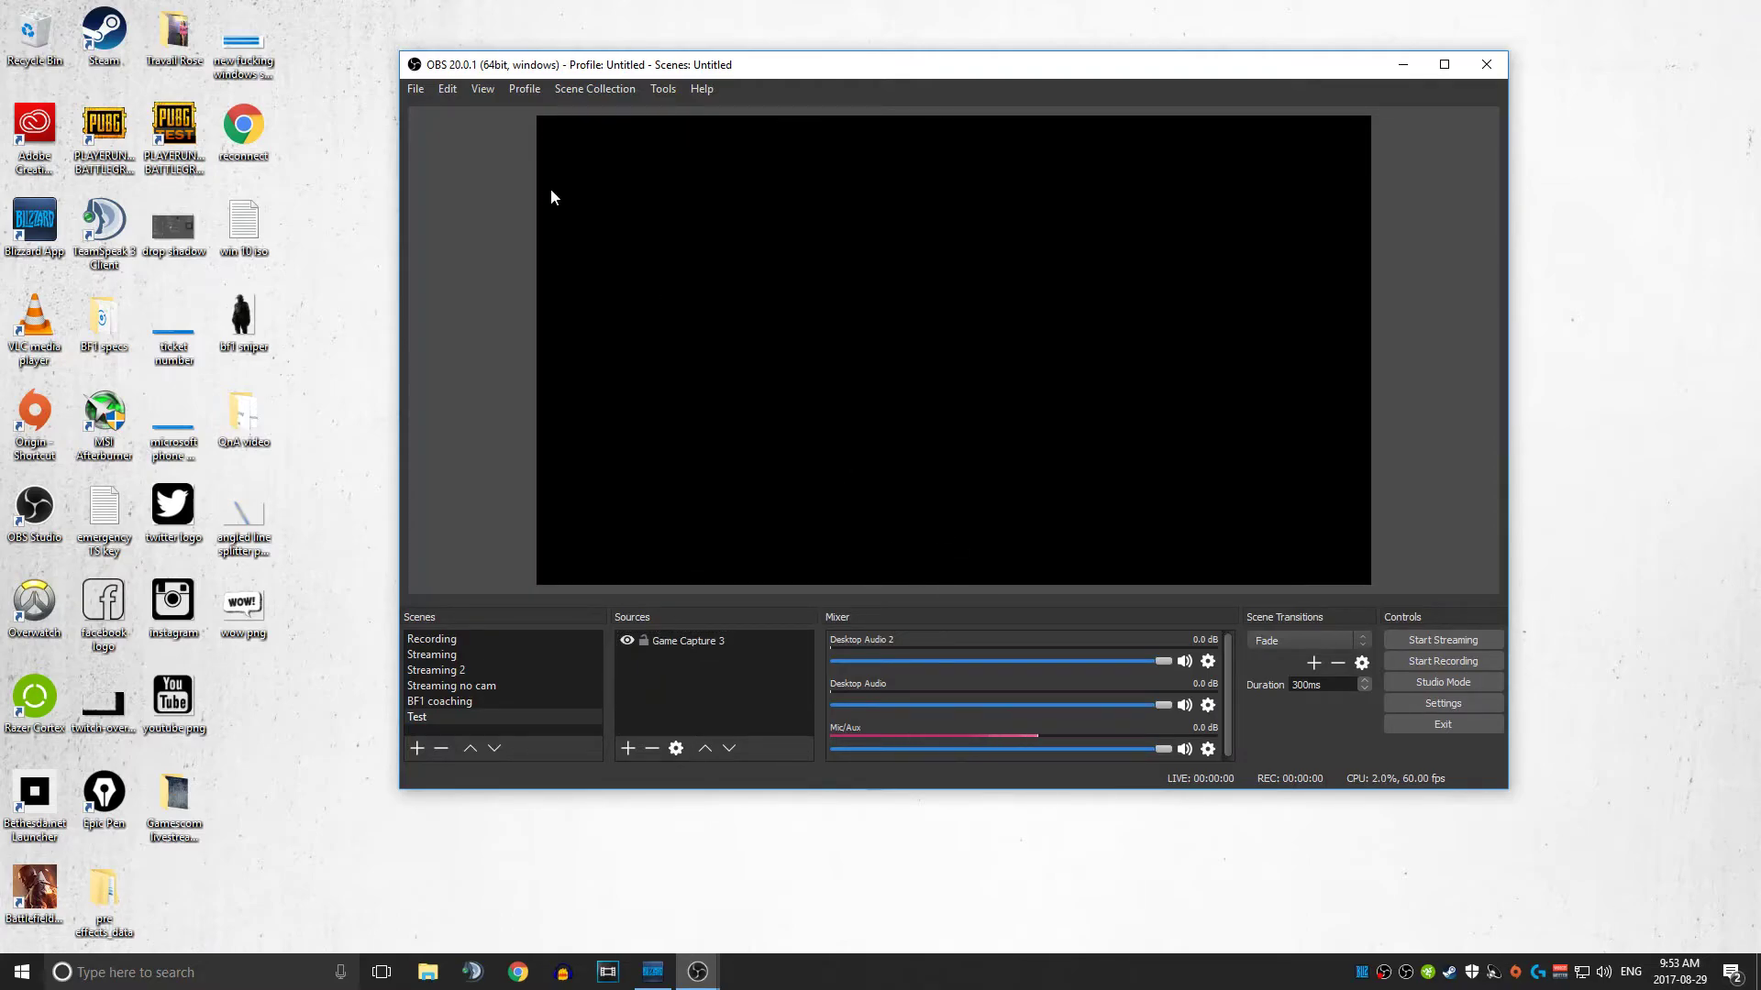
Select Game Capture 3 and fit it to the screen via Transform
left_click(718, 645)
left_click(548, 133)
right_click(807, 303)
key("Escape")
left_click(668, 644)
right_click(667, 640)
mouse_move(774, 514)
mouse_move(763, 478)
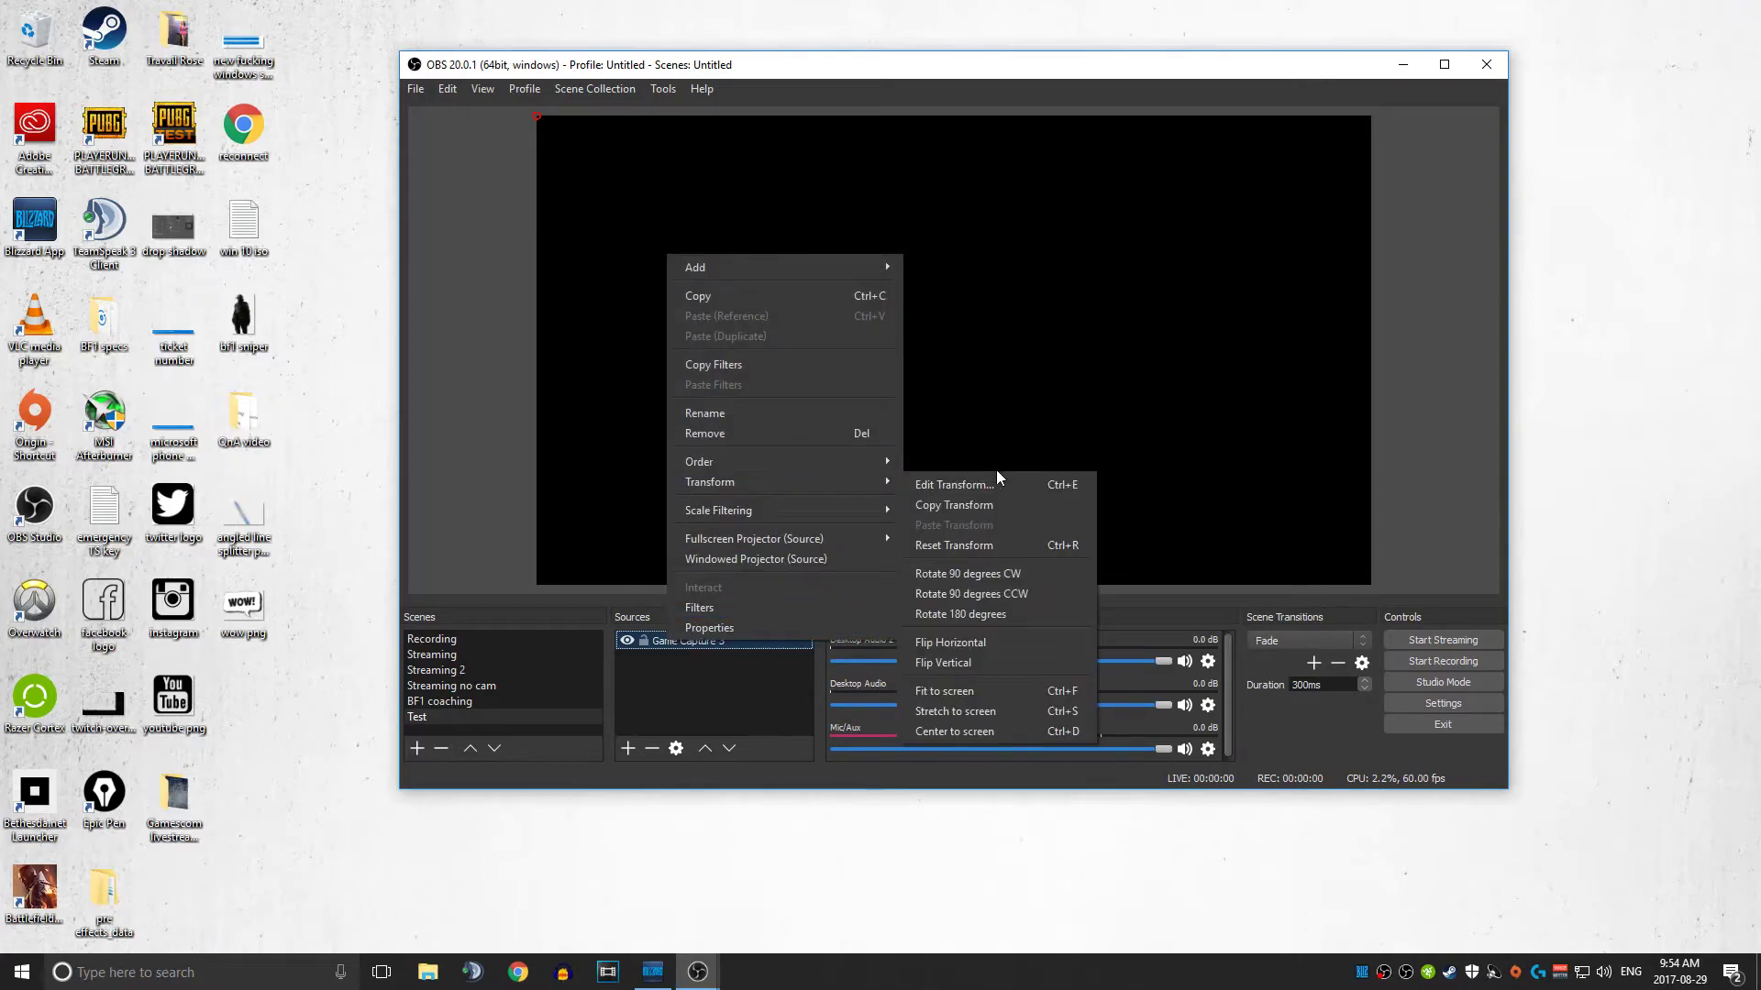
left_click(983, 691)
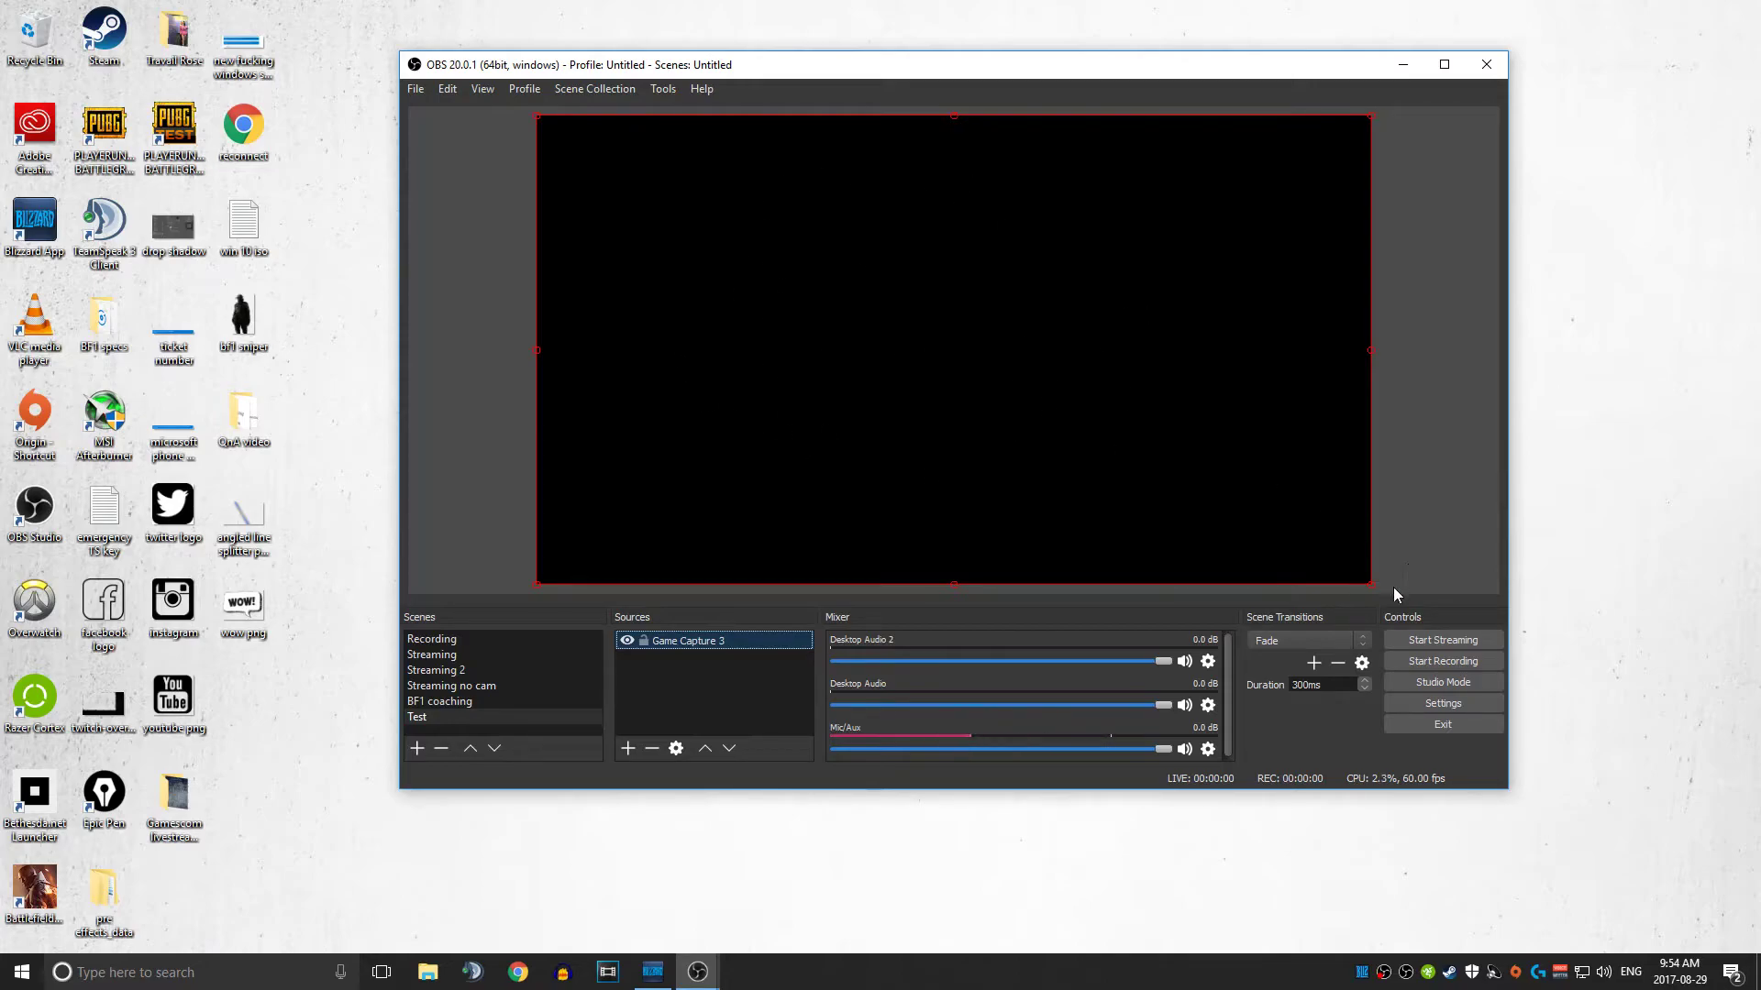
Shrink the game capture toward the top-left, then refit it to fill the canvas
left_click_drag(1369, 583, 536, 118)
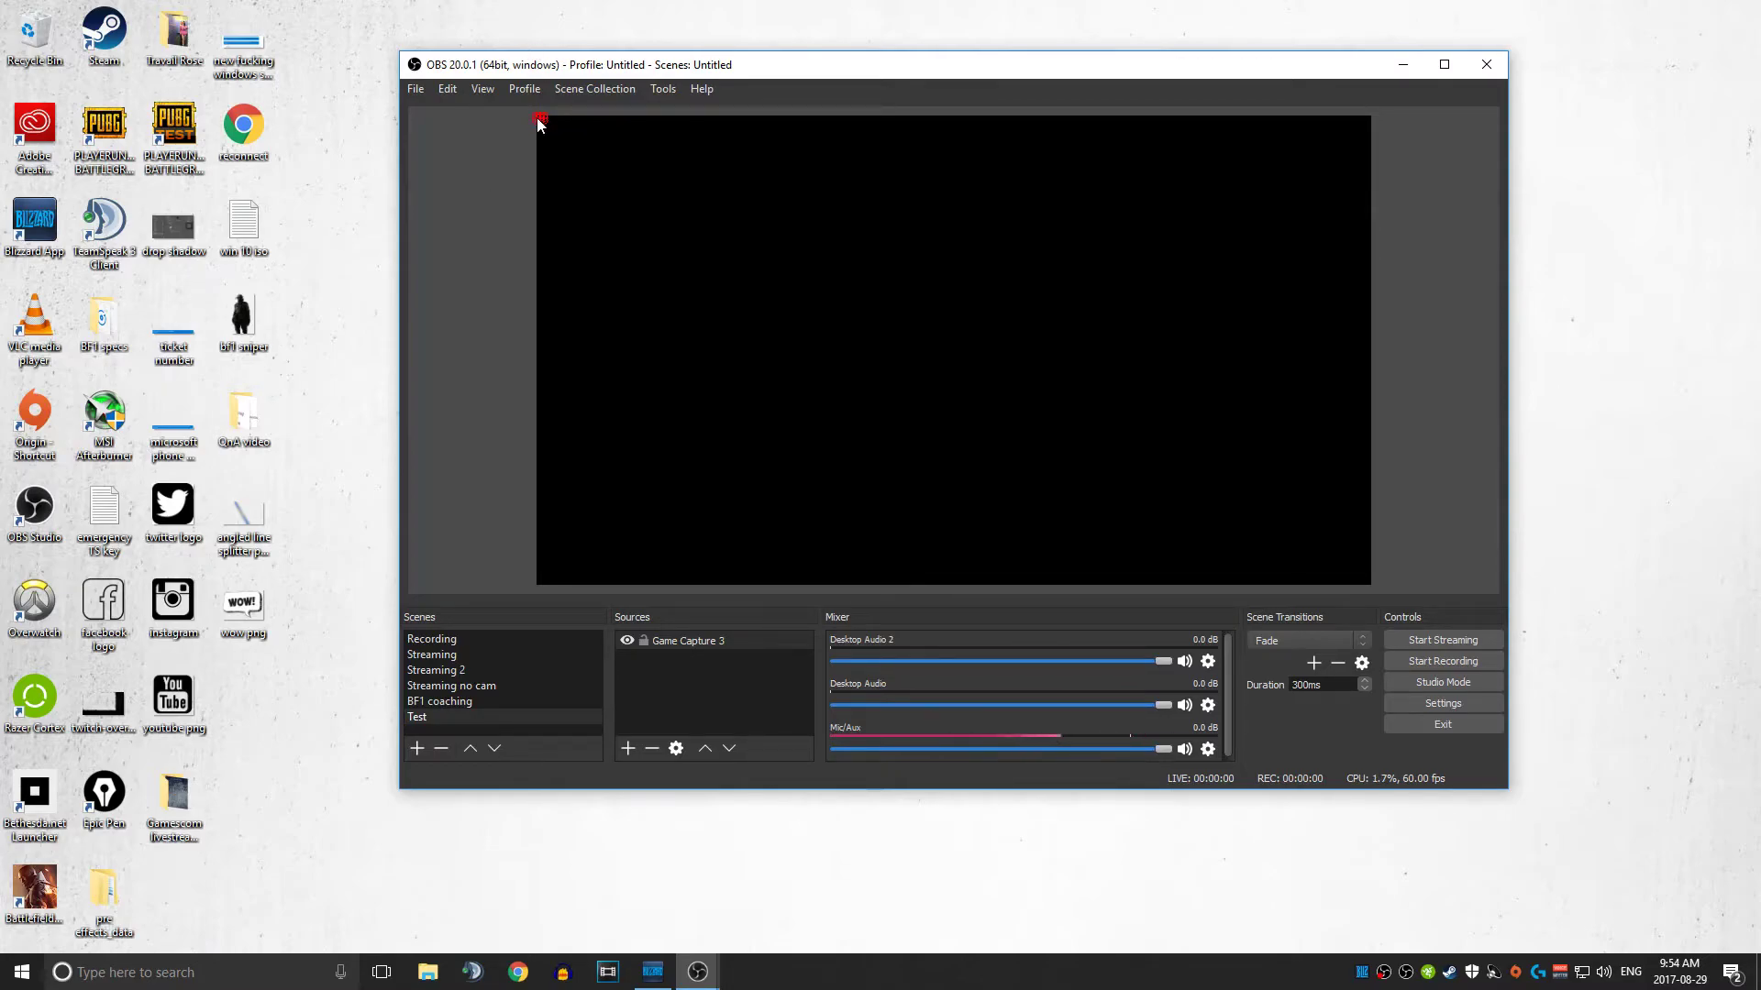
right_click(730, 640)
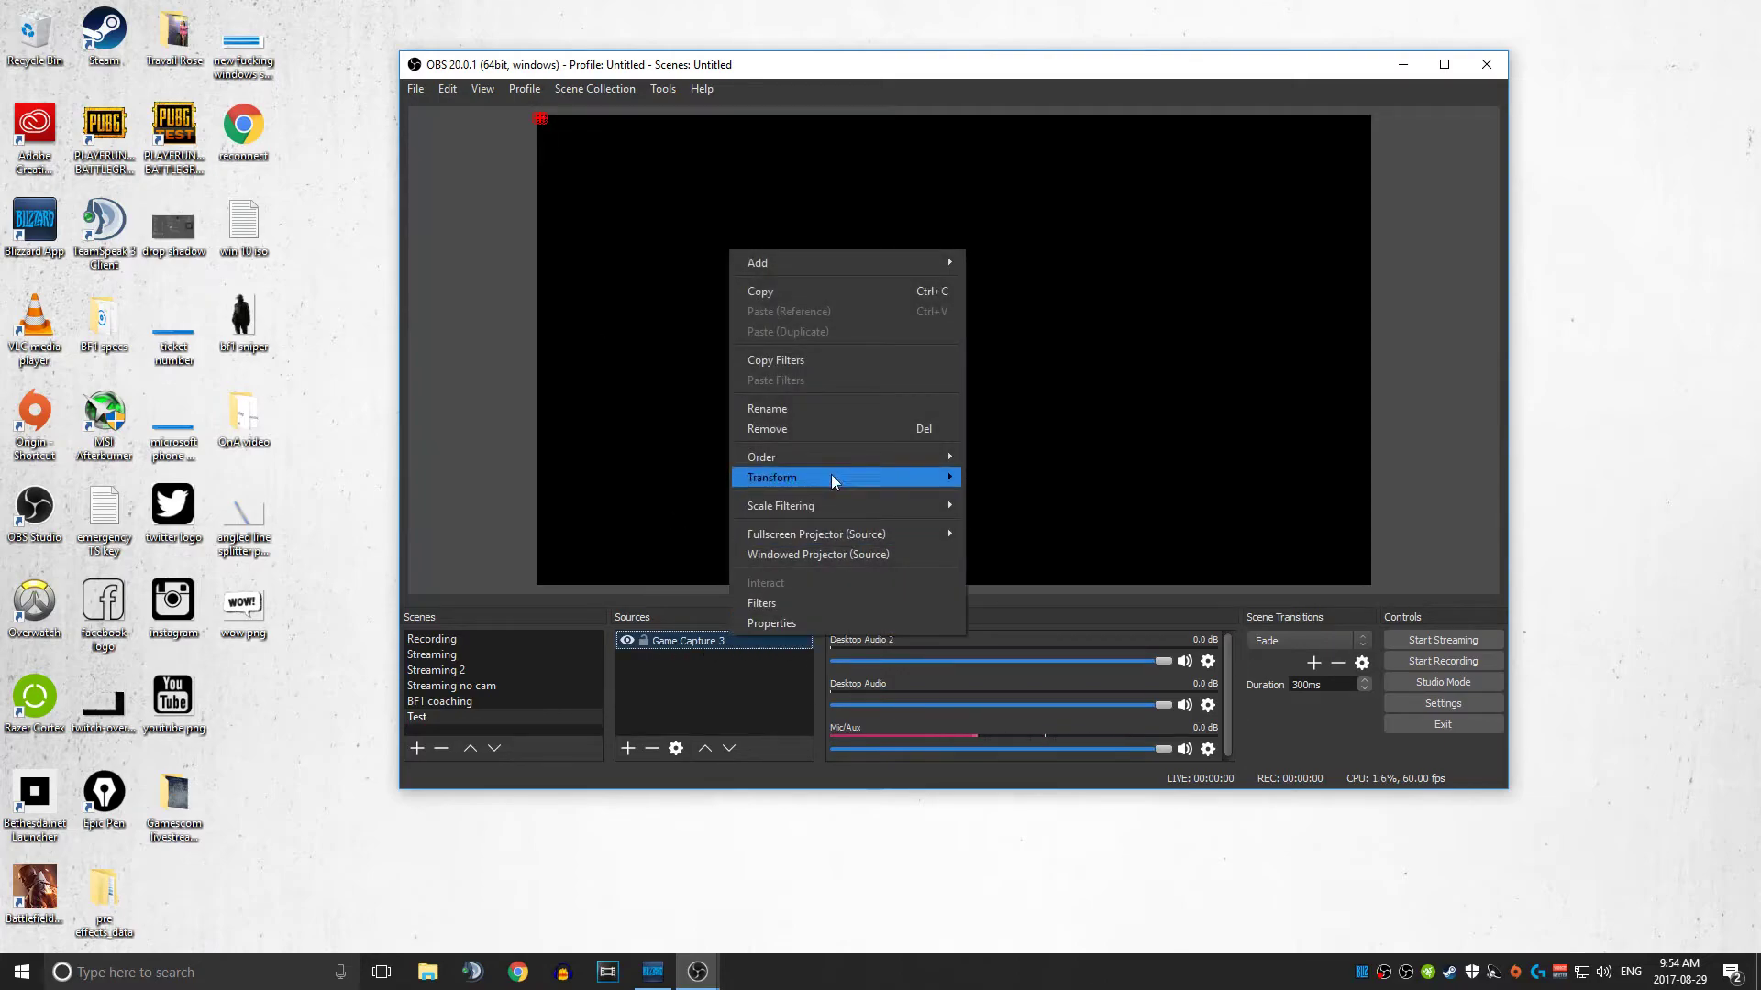
mouse_move(839, 475)
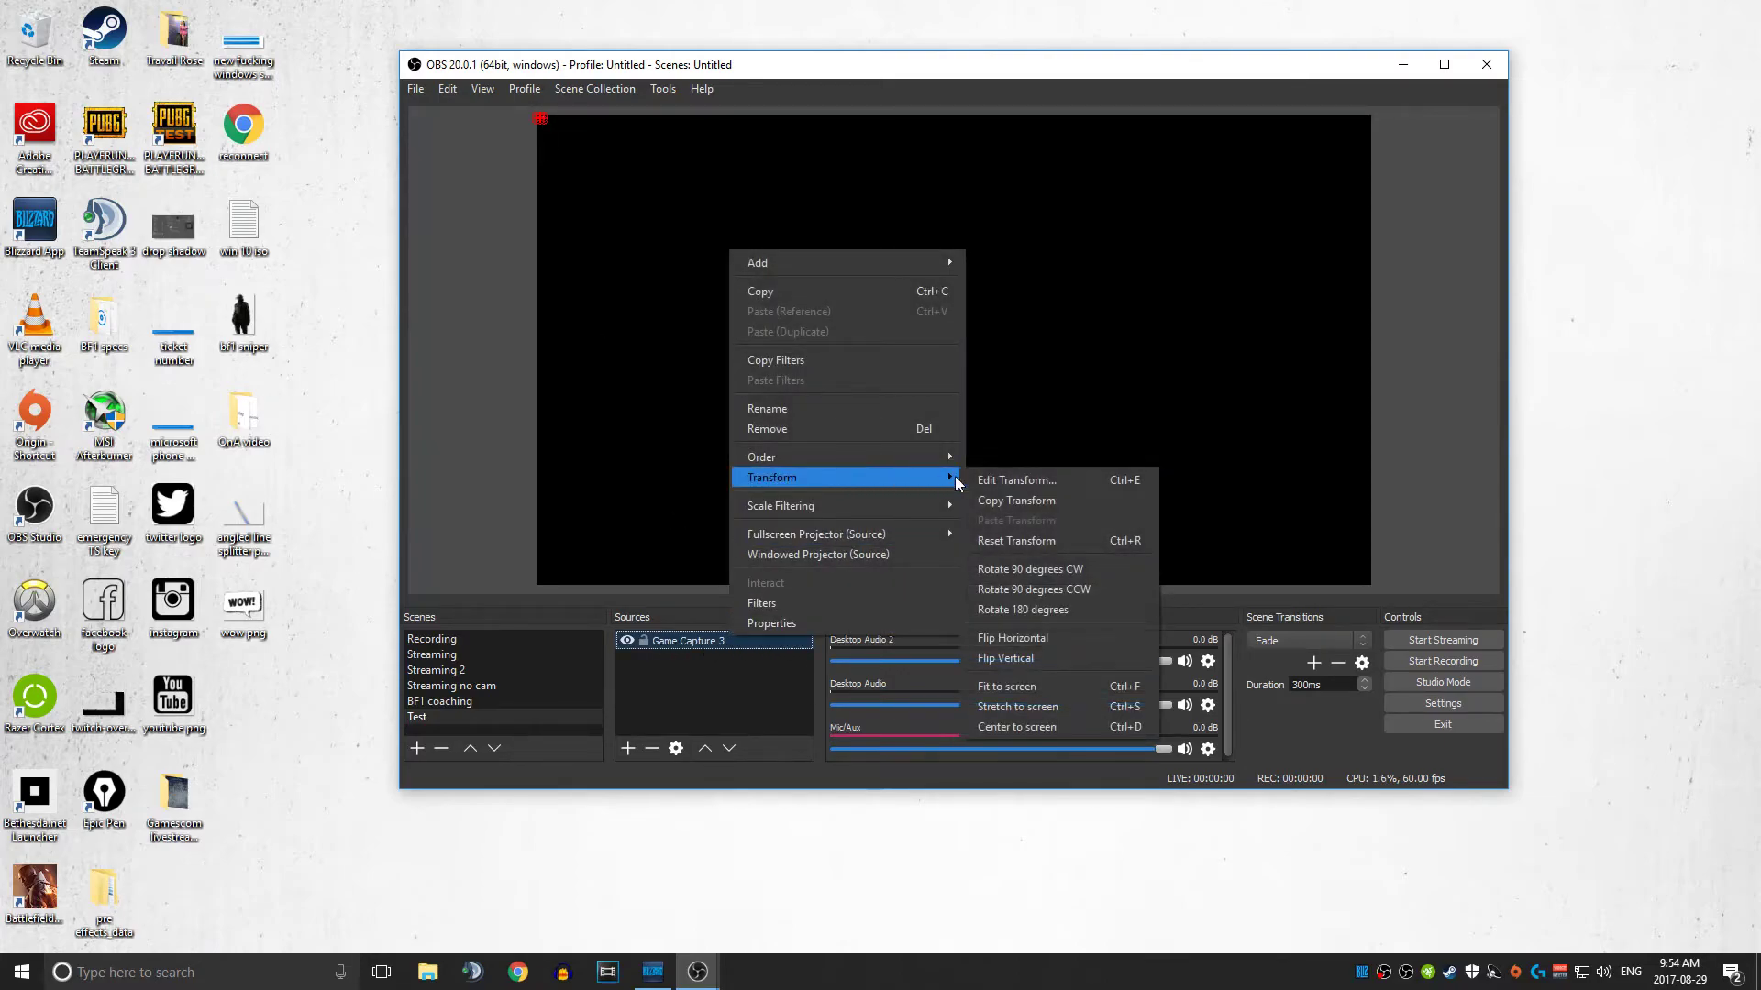
left_click(1047, 692)
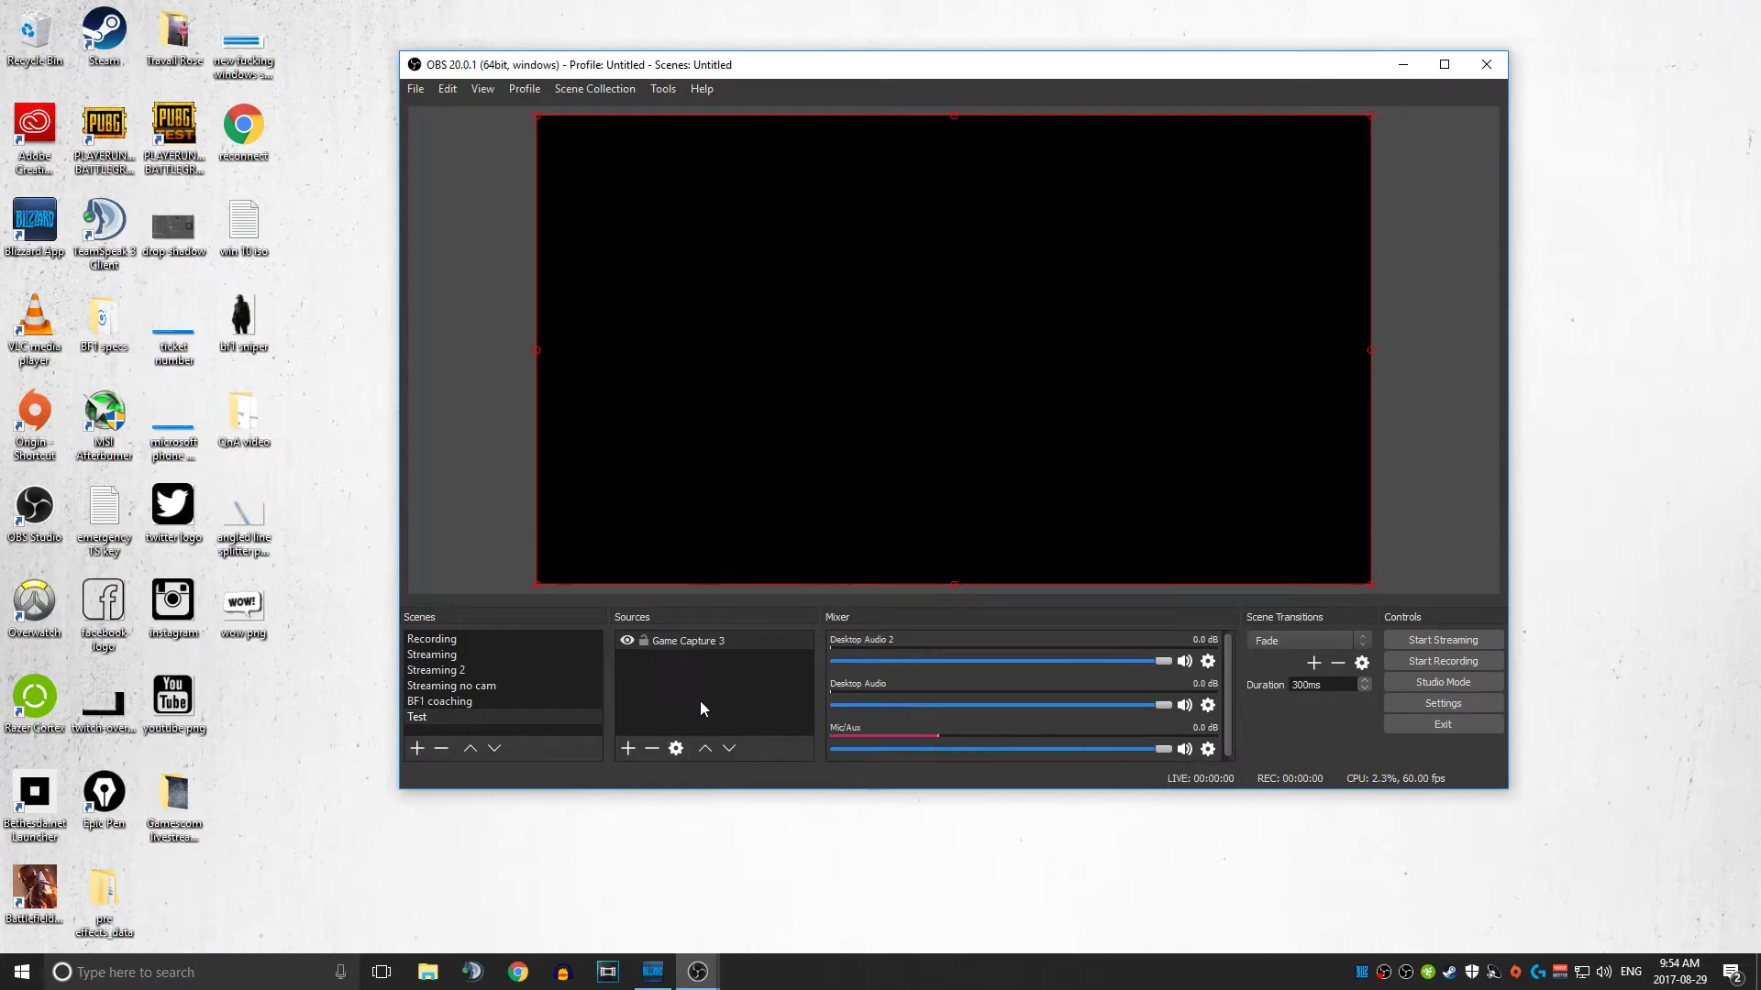
Add a Display Capture 4 source capturing Display 0 at 1920x1080
left_click(627, 750)
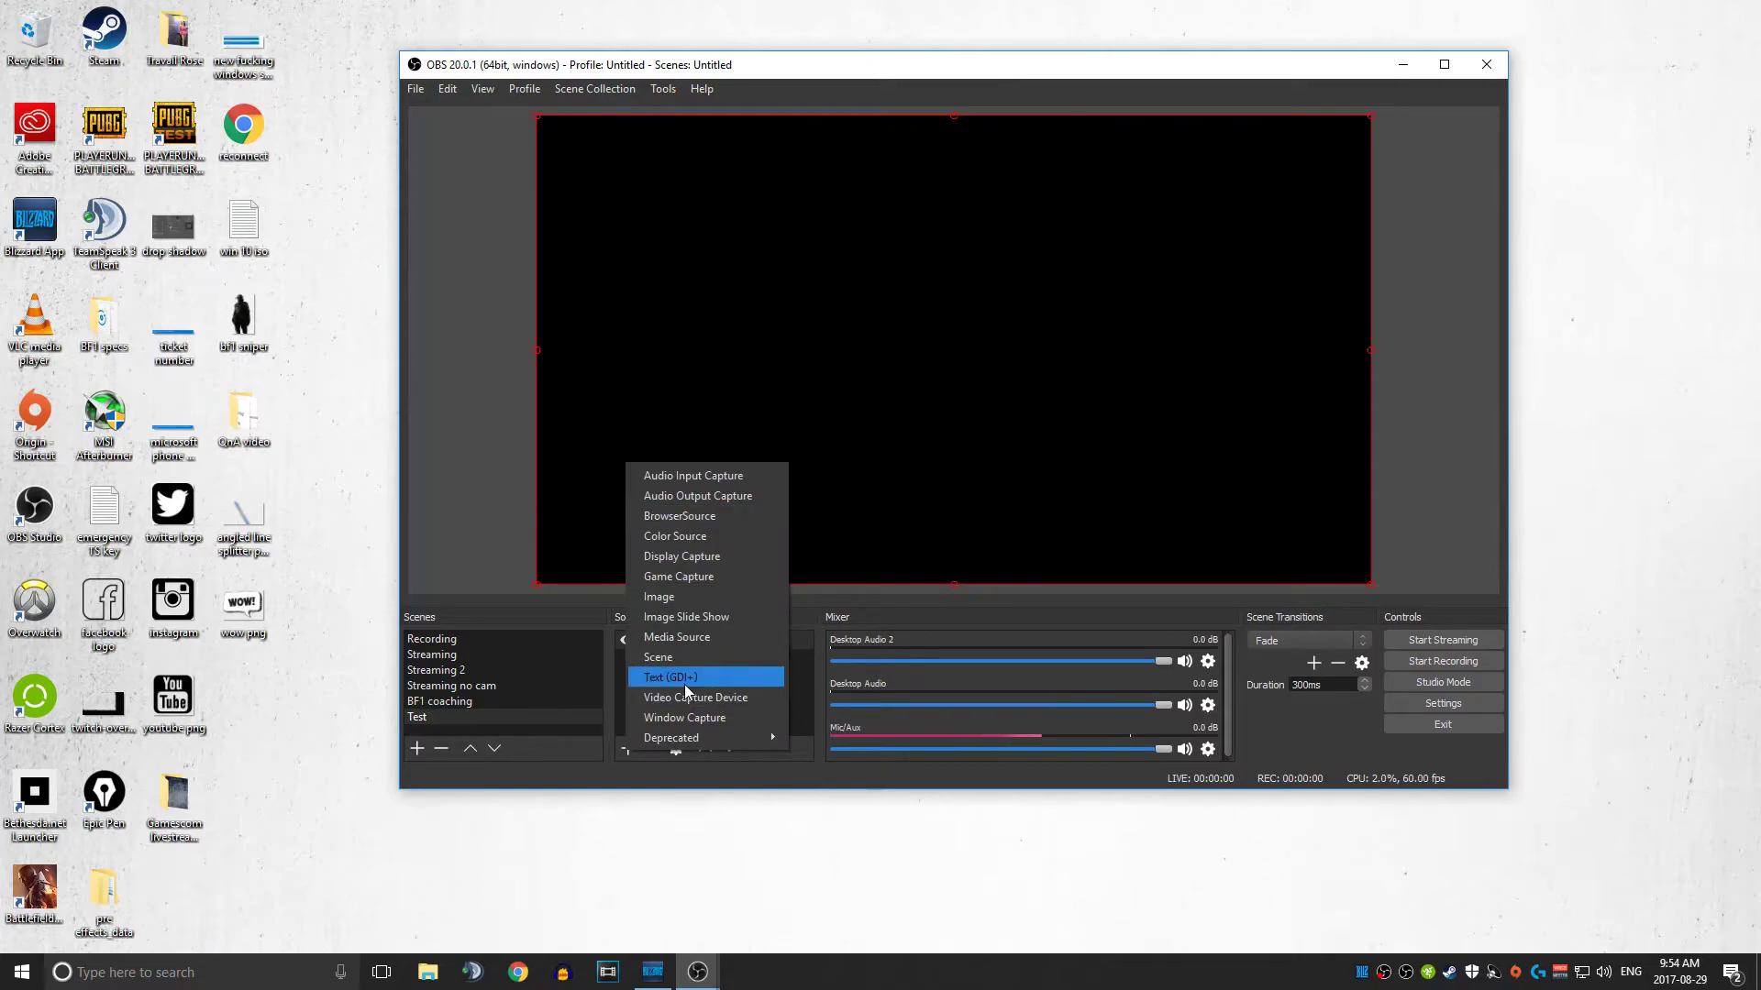
left_click(724, 557)
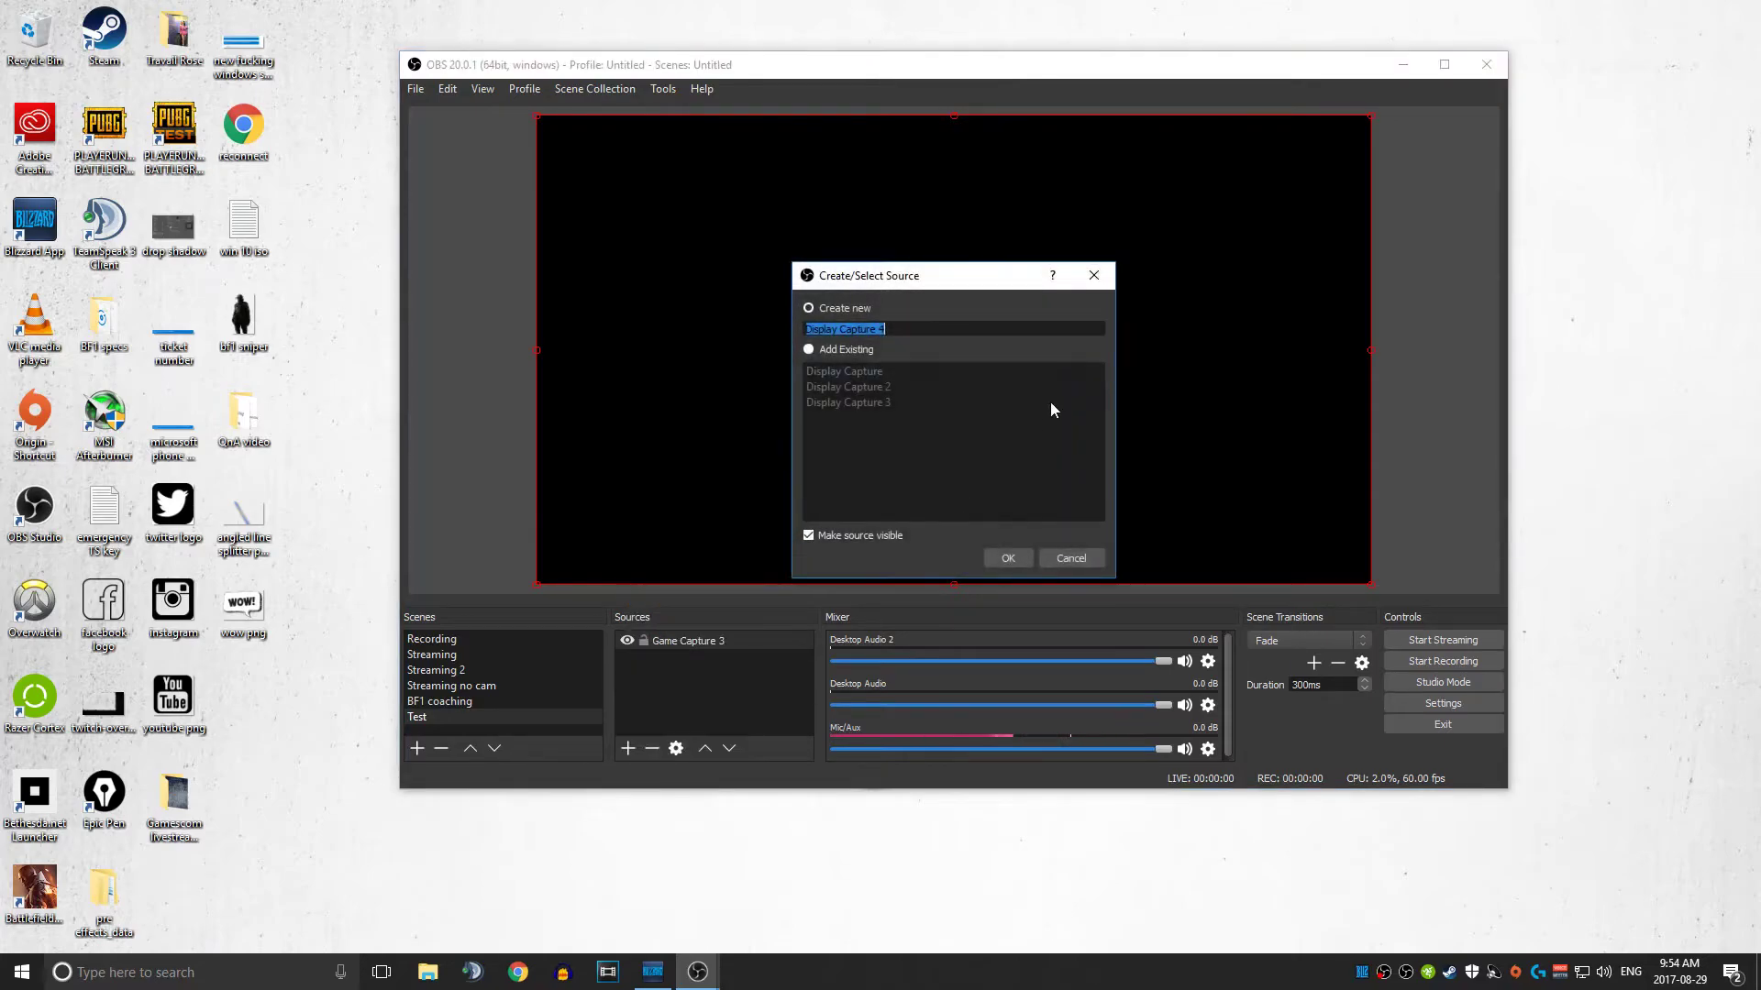
left_click(1011, 566)
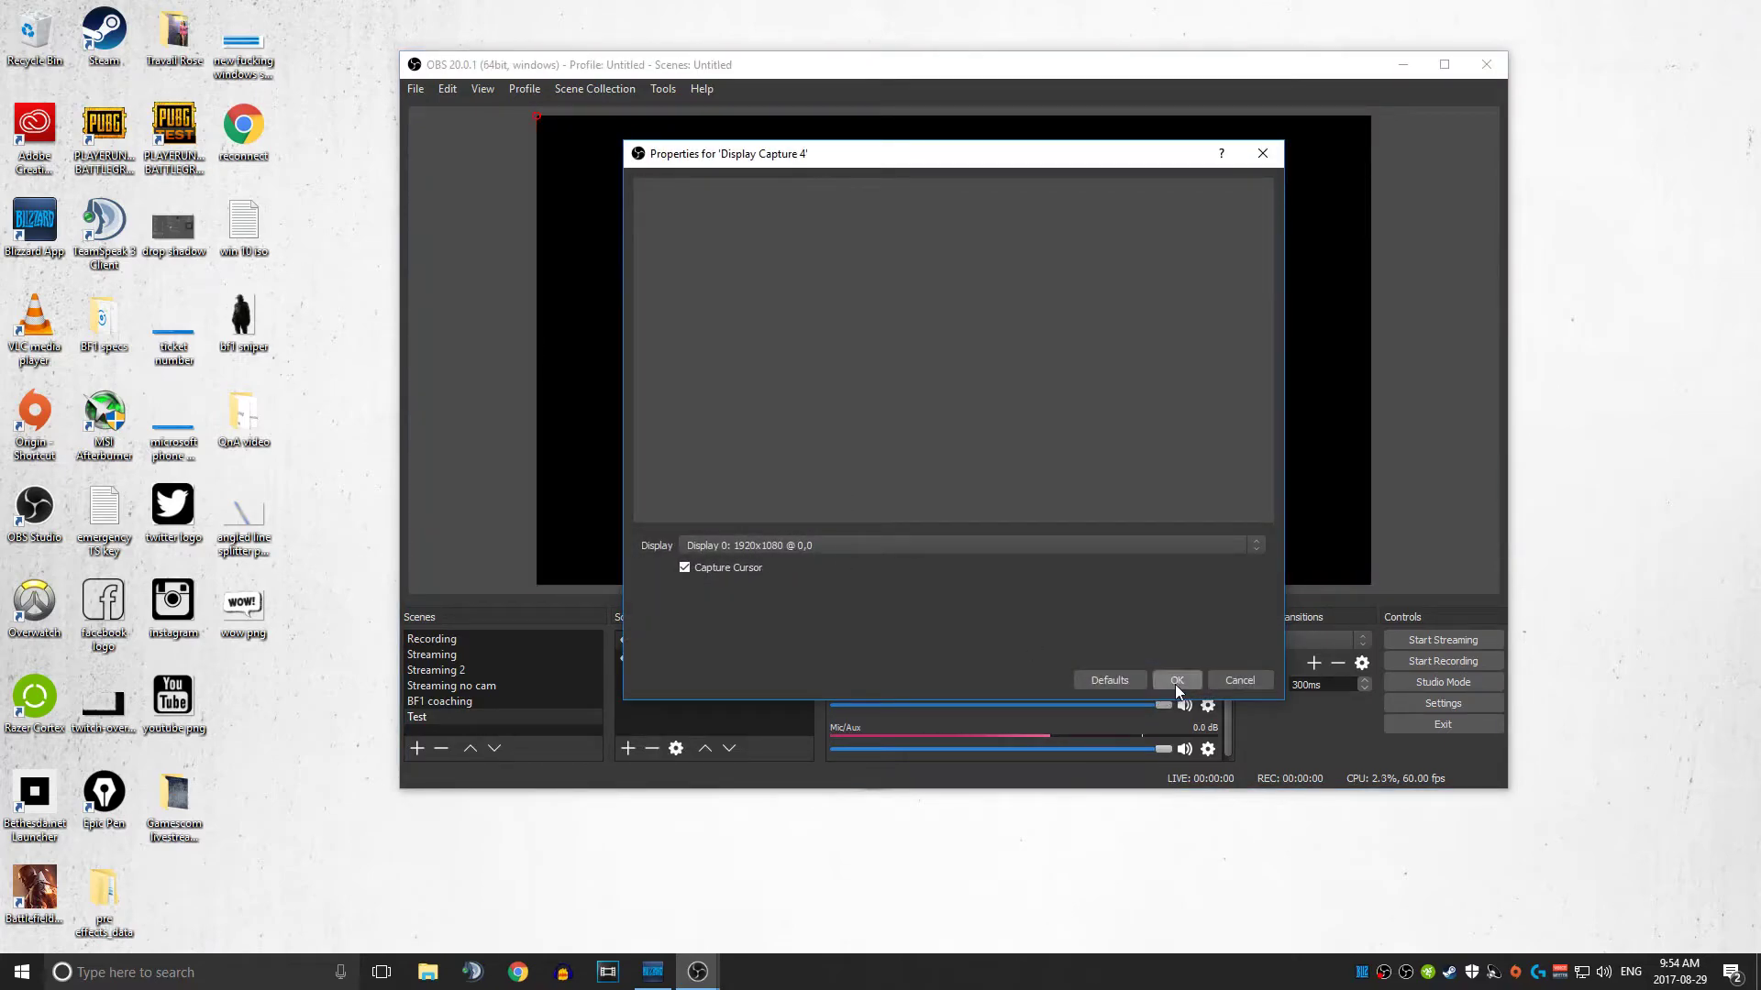
left_click(1177, 682)
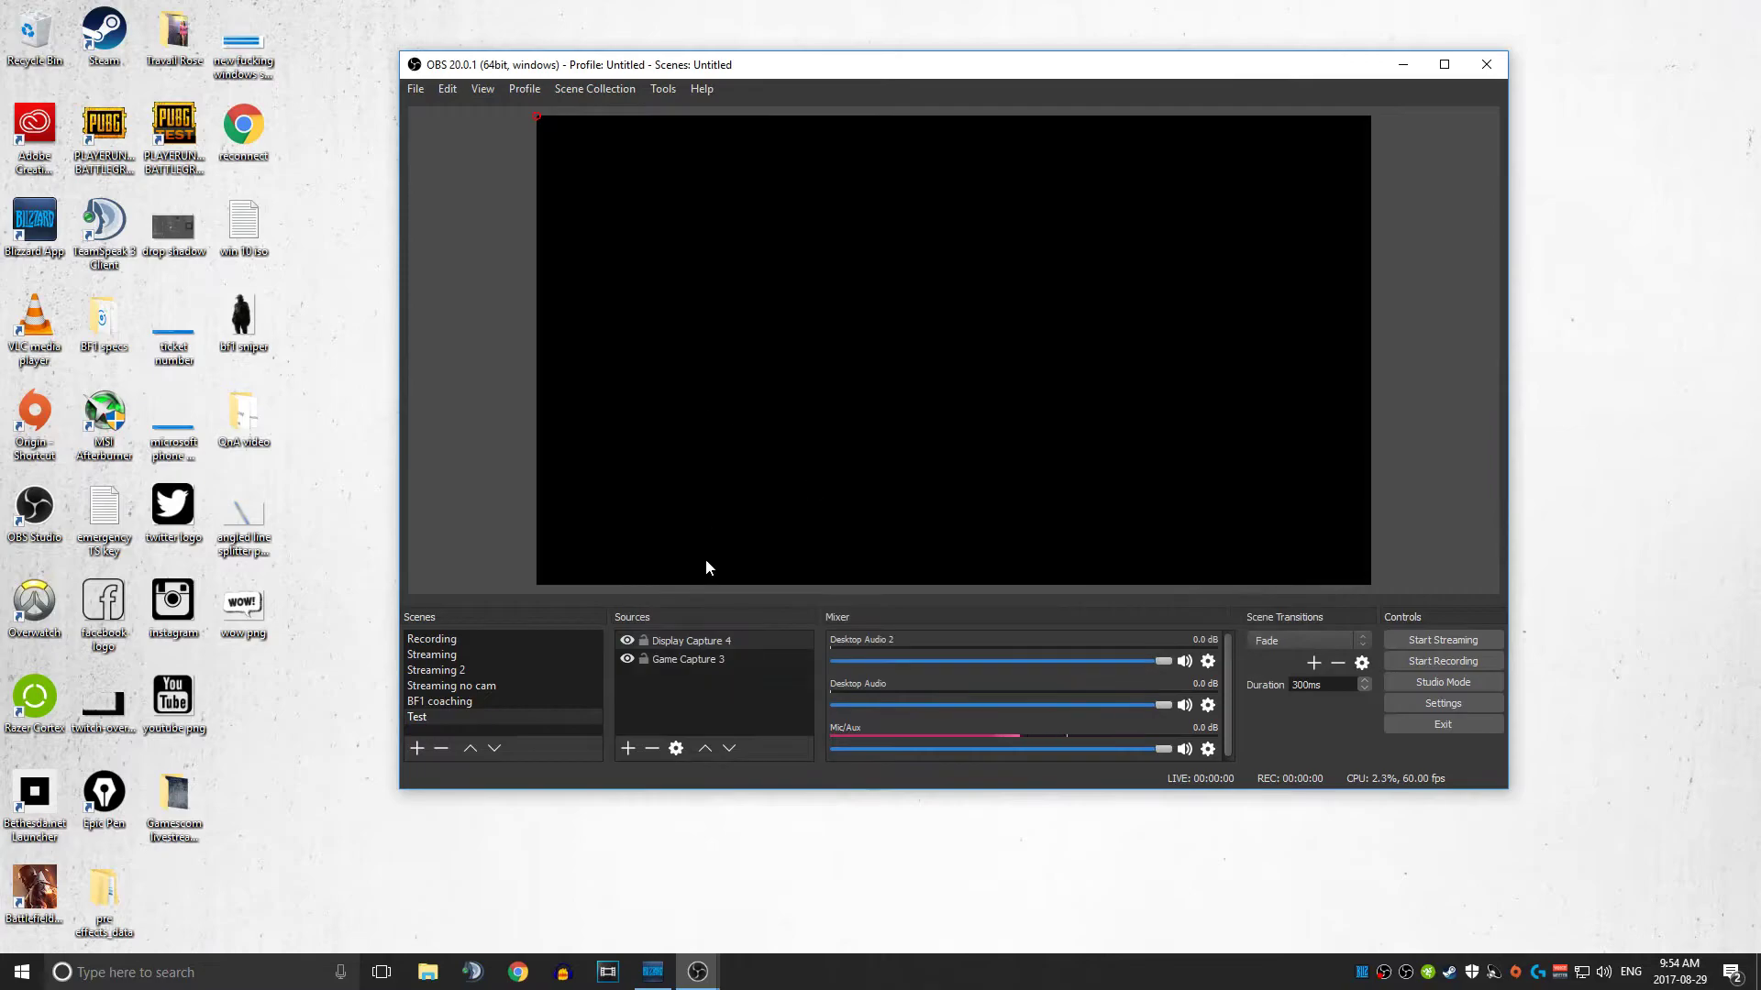
Fit Display Capture 4 to the whole canvas
right_click(689, 640)
mouse_move(887, 486)
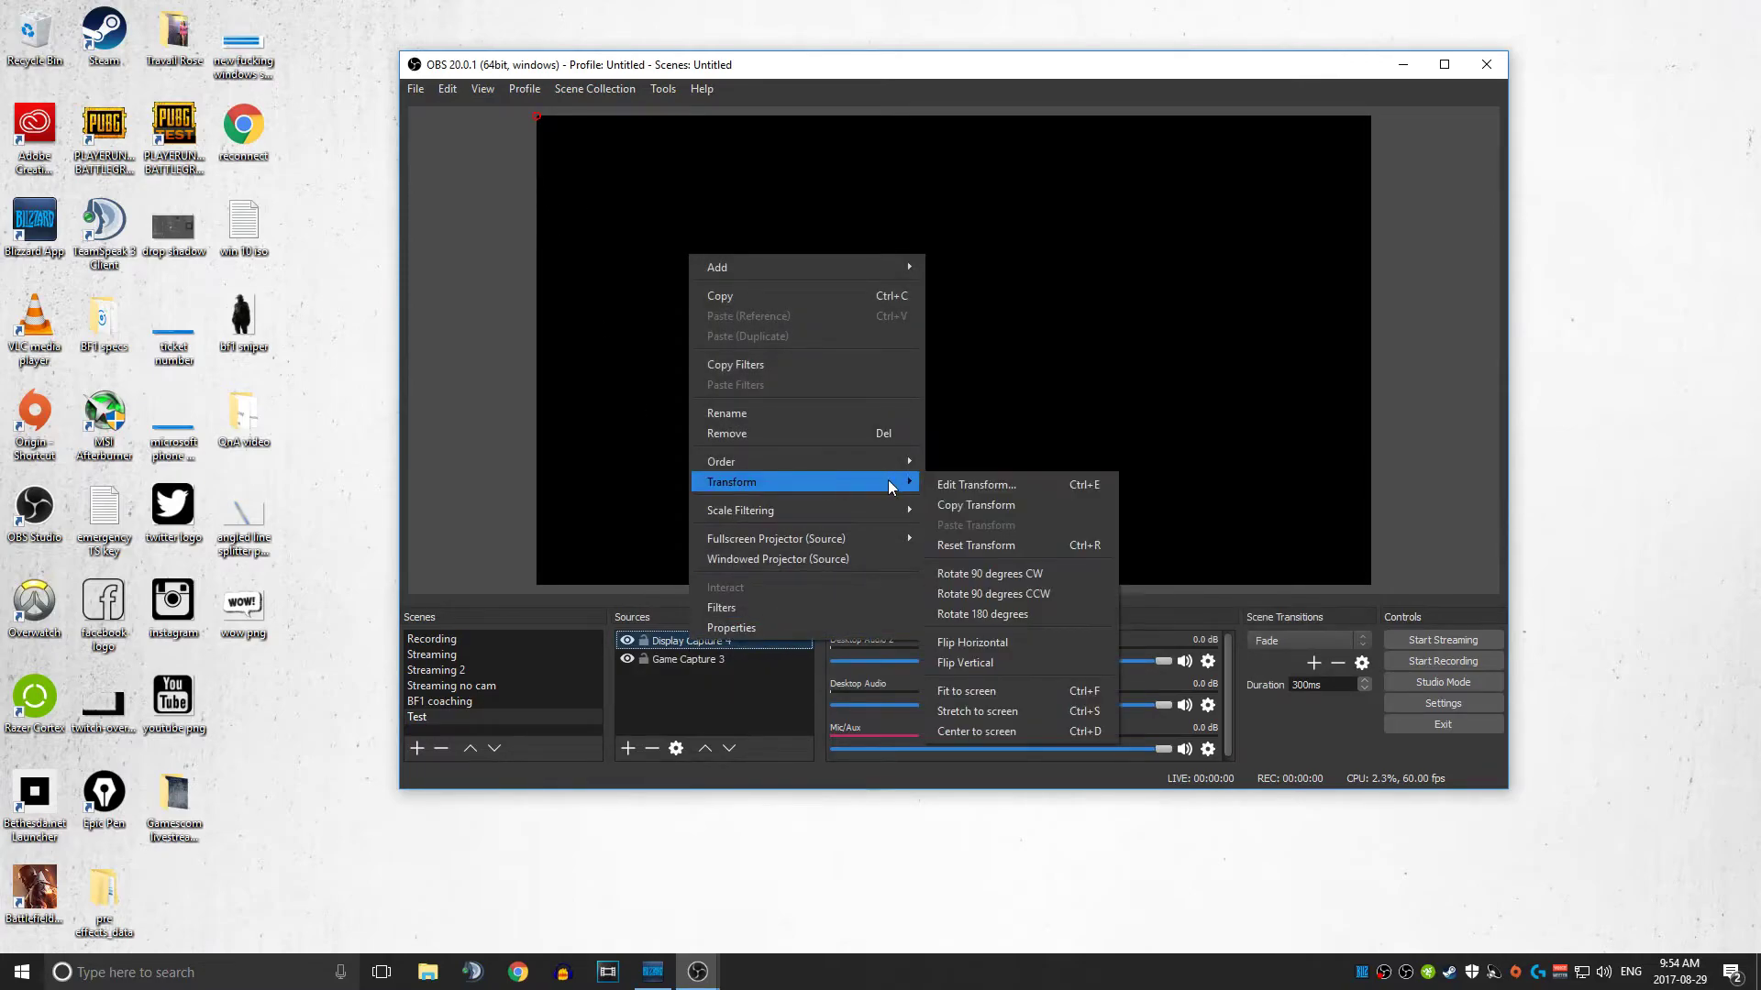
left_click(1009, 692)
left_click(629, 642)
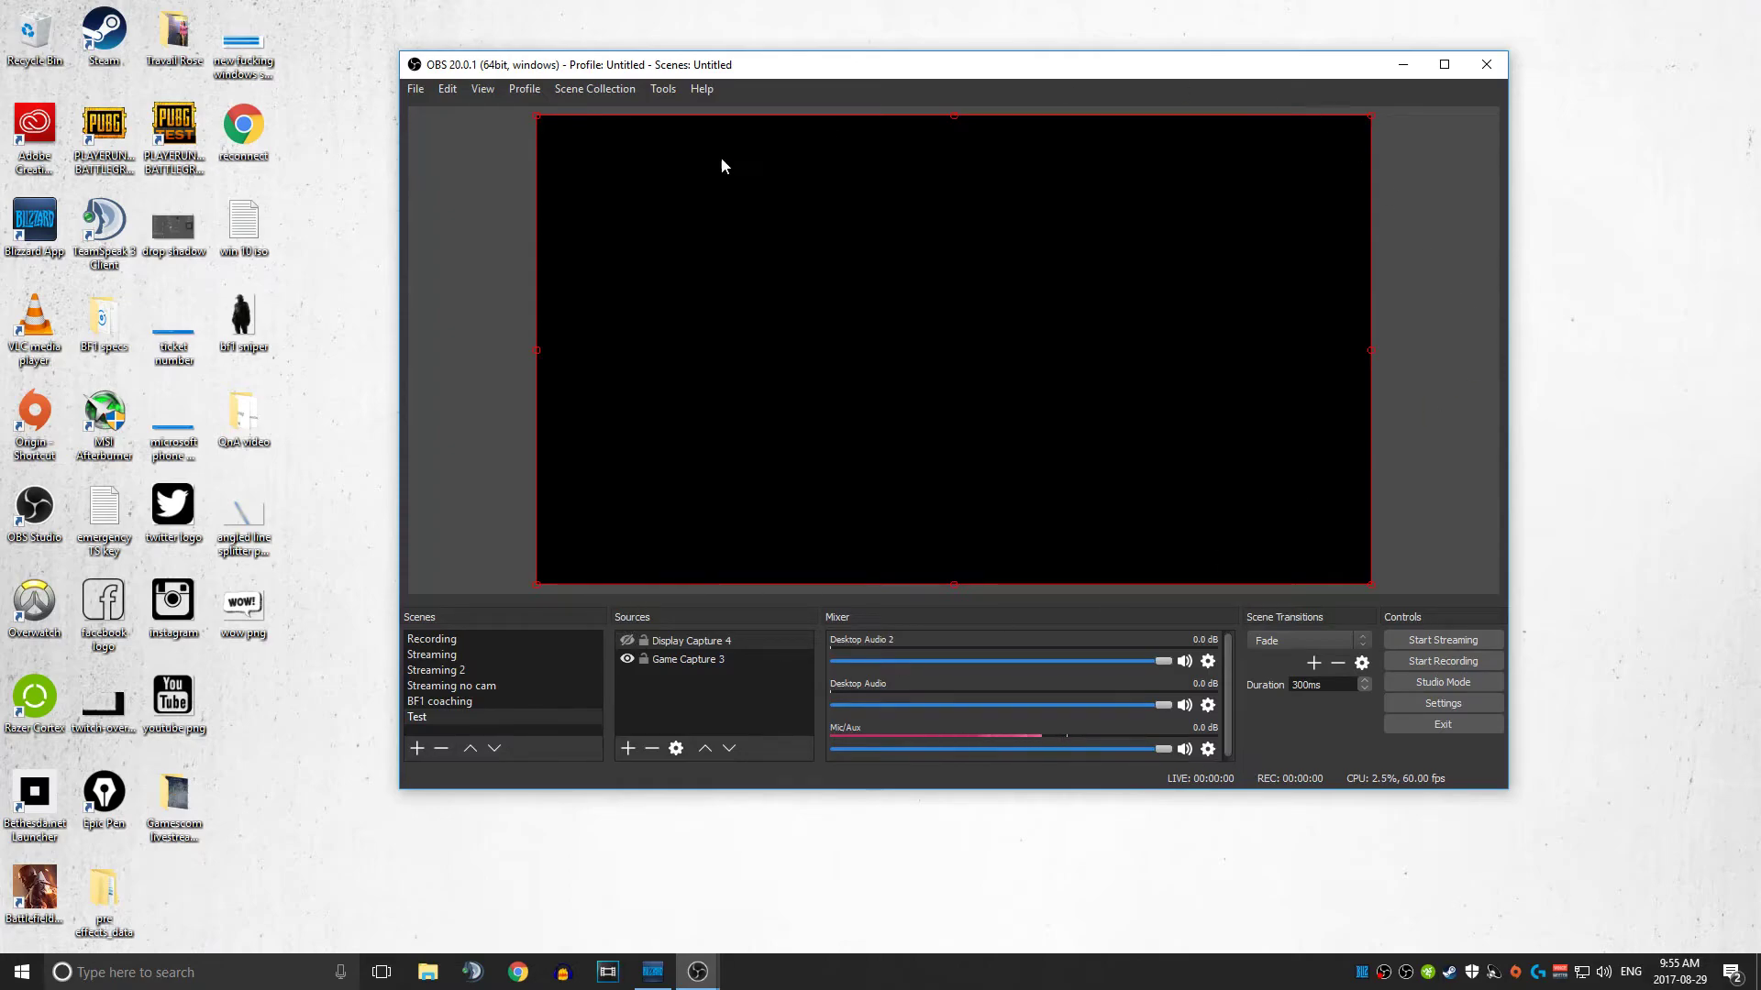
left_click(1208, 751)
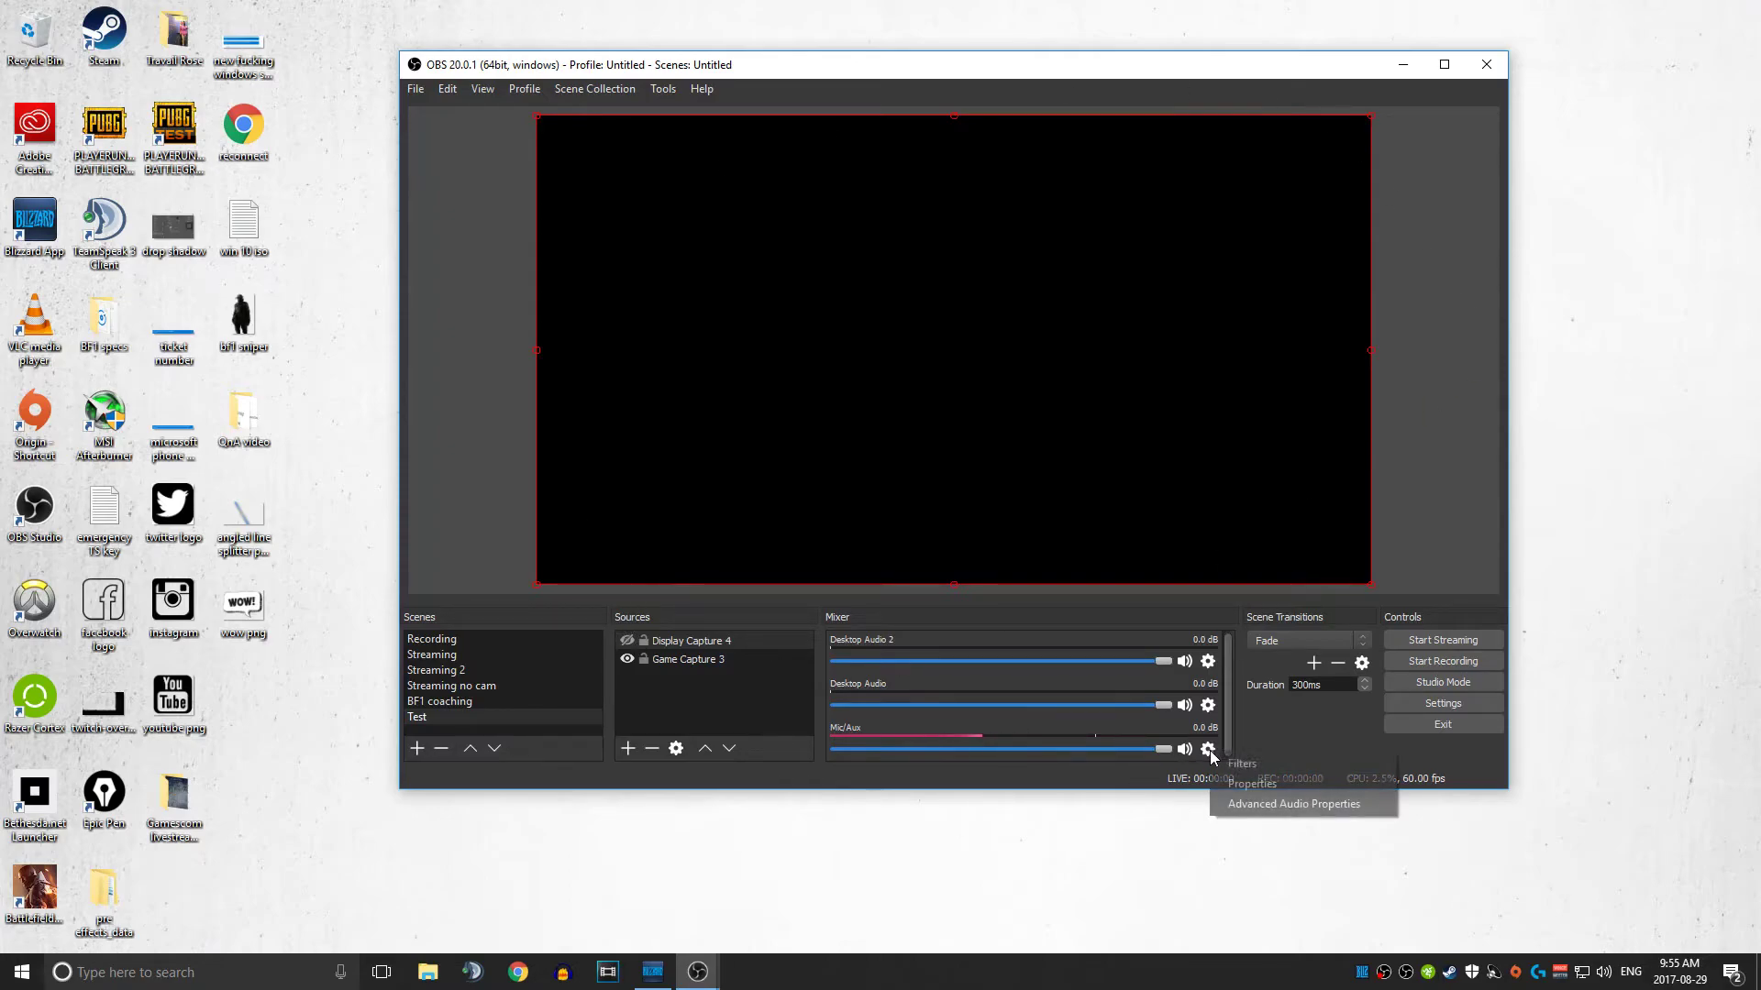
In Advanced Audio Properties, toggle the track checkboxes for Mic/Aux, Desktop Audio 2 and Desktop Audio
left_click(1273, 805)
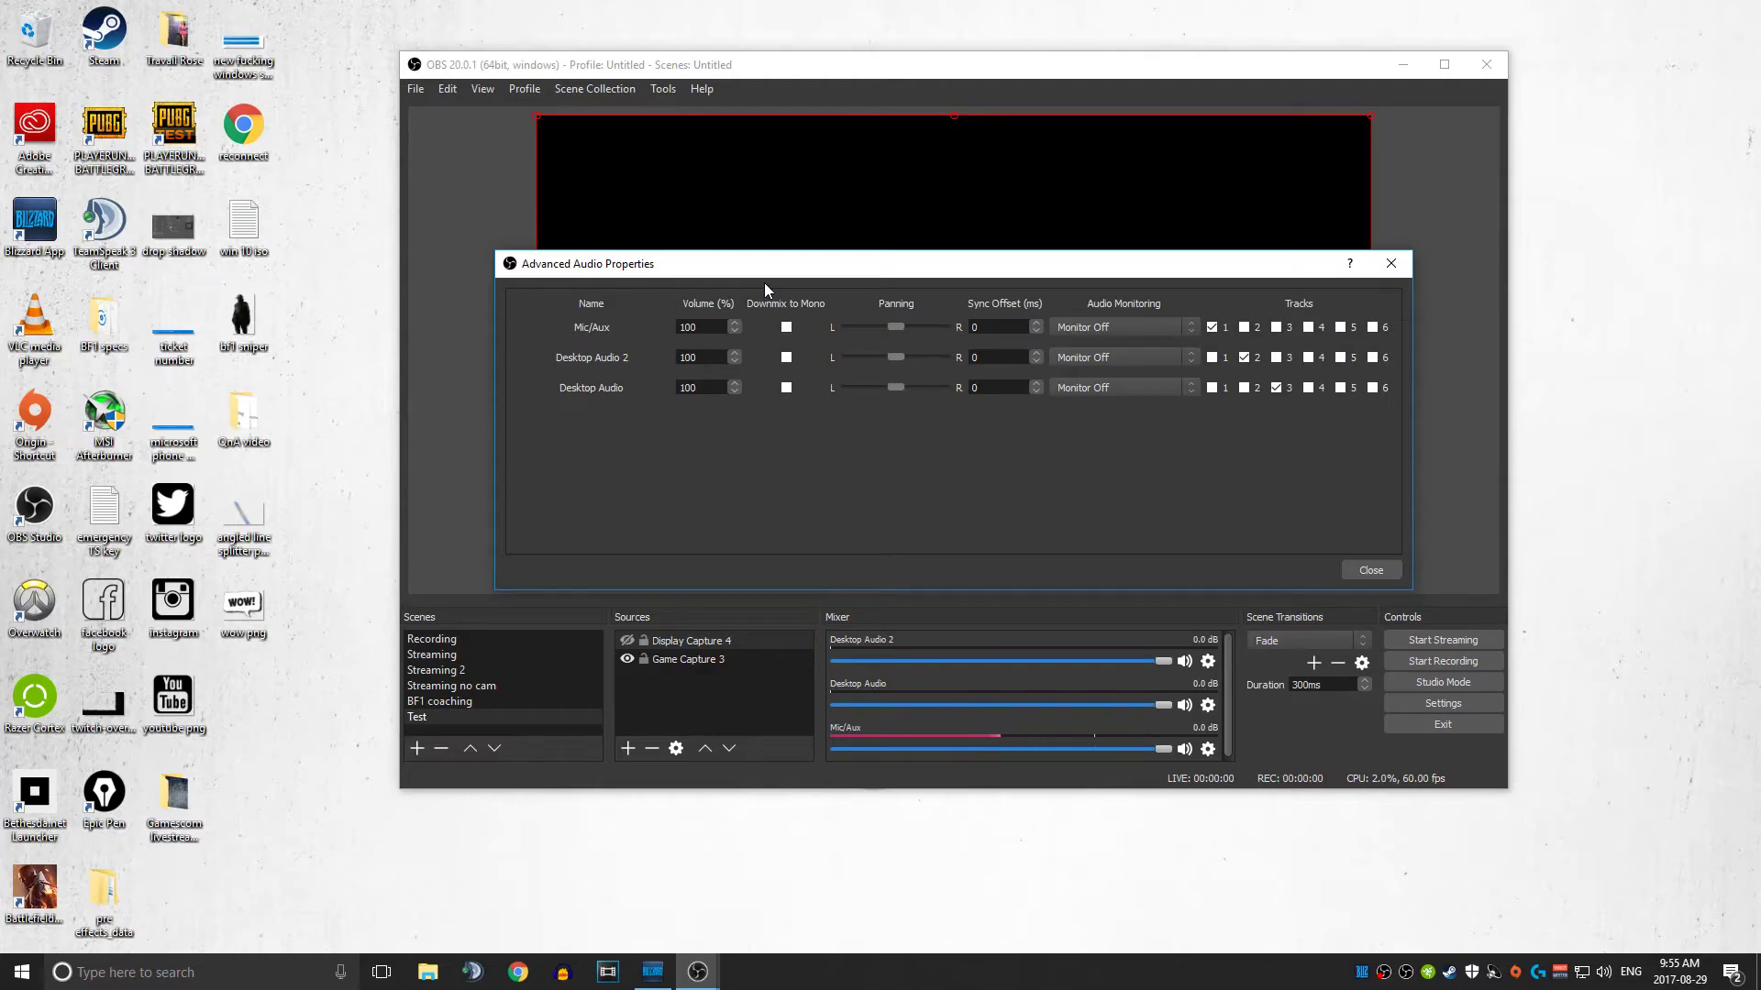
left_click(1211, 327)
left_click(1276, 327)
left_click(1308, 327)
left_click(1341, 327)
left_click(1373, 327)
left_click(1212, 358)
left_click(1277, 358)
left_click(1308, 358)
left_click(1341, 358)
left_click(1373, 358)
left_click(1211, 388)
left_click(1243, 388)
left_click(1377, 388)
Untick the extra tracks, leaving Mic/Aux on track 1, Desktop Audio 2 on 2, Desktop Audio on 3
left_click(1211, 358)
left_click(1213, 388)
left_click(1243, 327)
left_click(1275, 328)
left_click(1279, 357)
left_click(1311, 331)
left_click(1311, 358)
left_click(1341, 330)
left_click(1343, 358)
left_click(1372, 332)
left_click(1244, 388)
left_click(1379, 570)
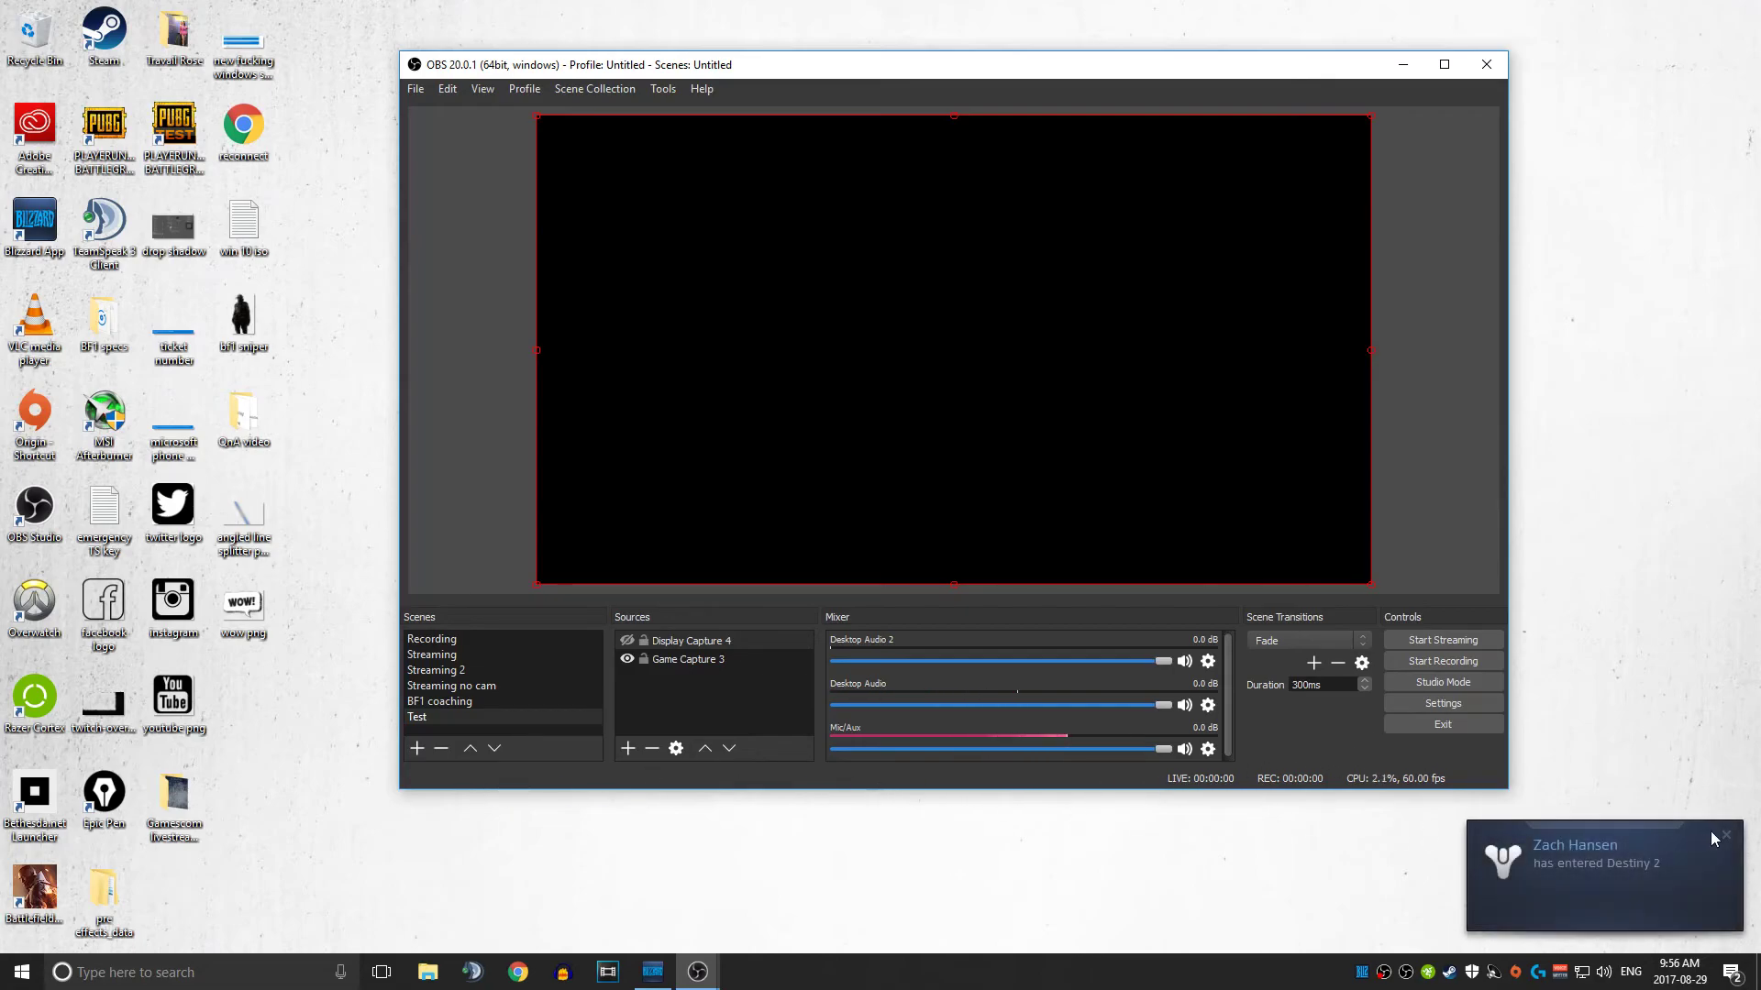
Dismiss the Steam friend notification and return to the OBS main window
left_click(1726, 836)
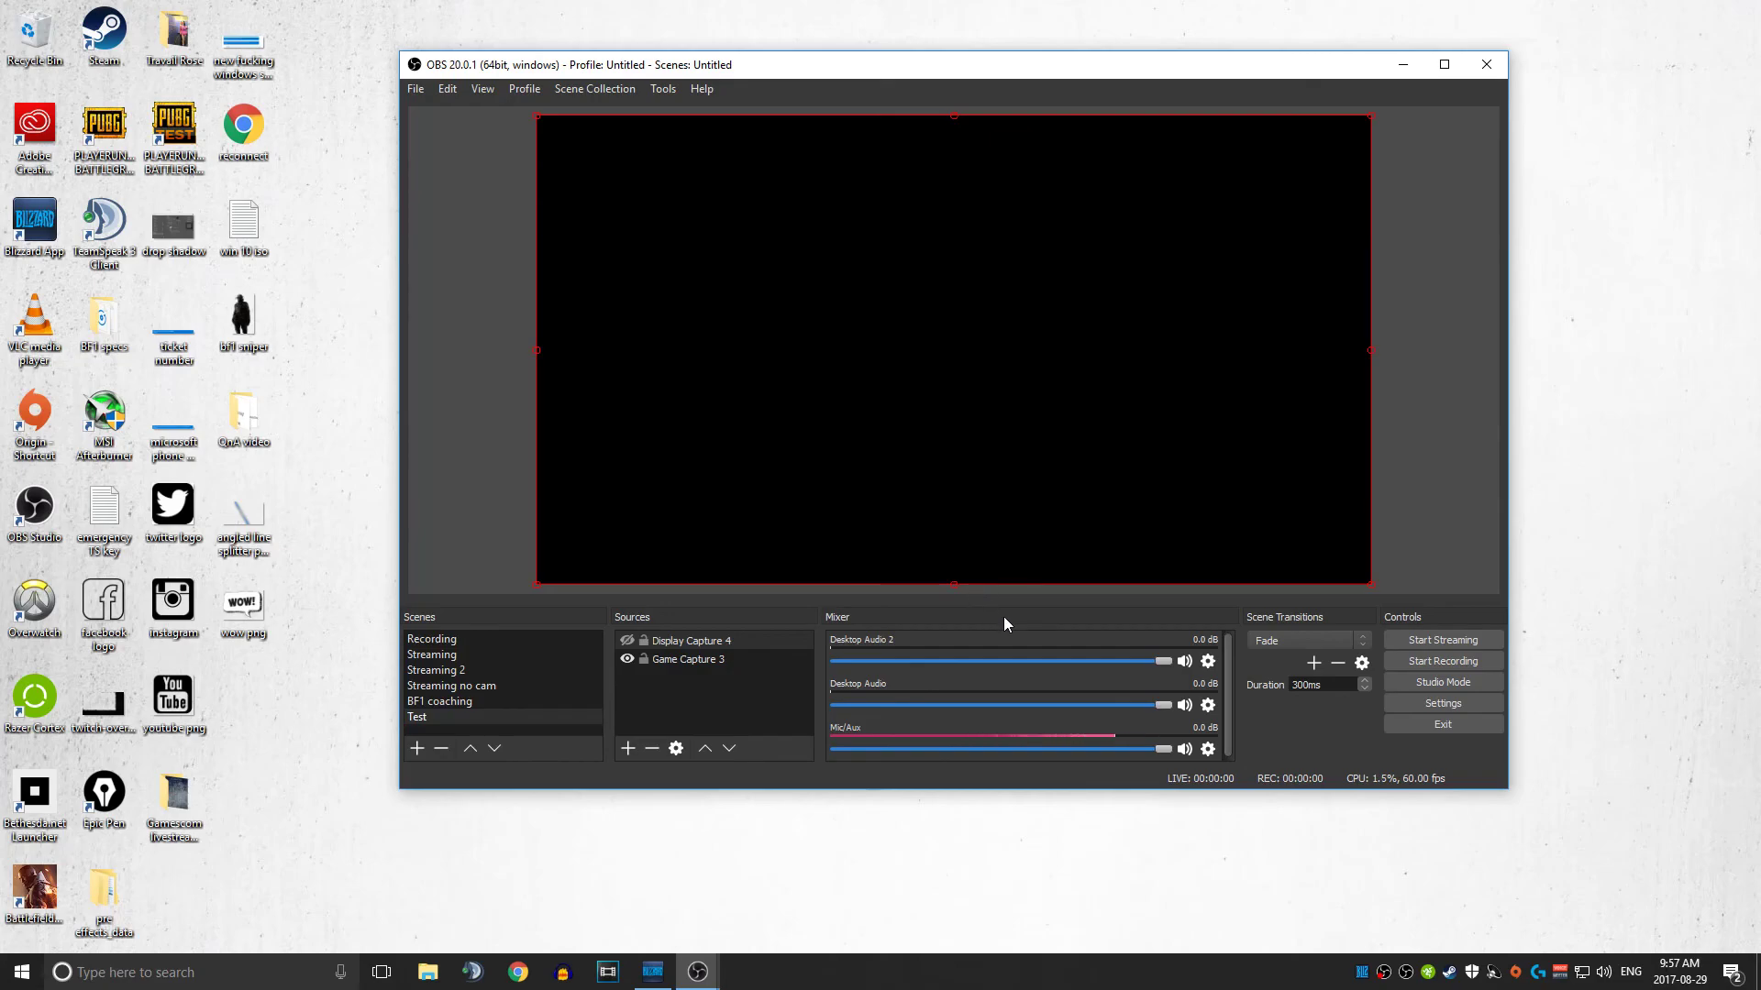
mouse_move(706, 978)
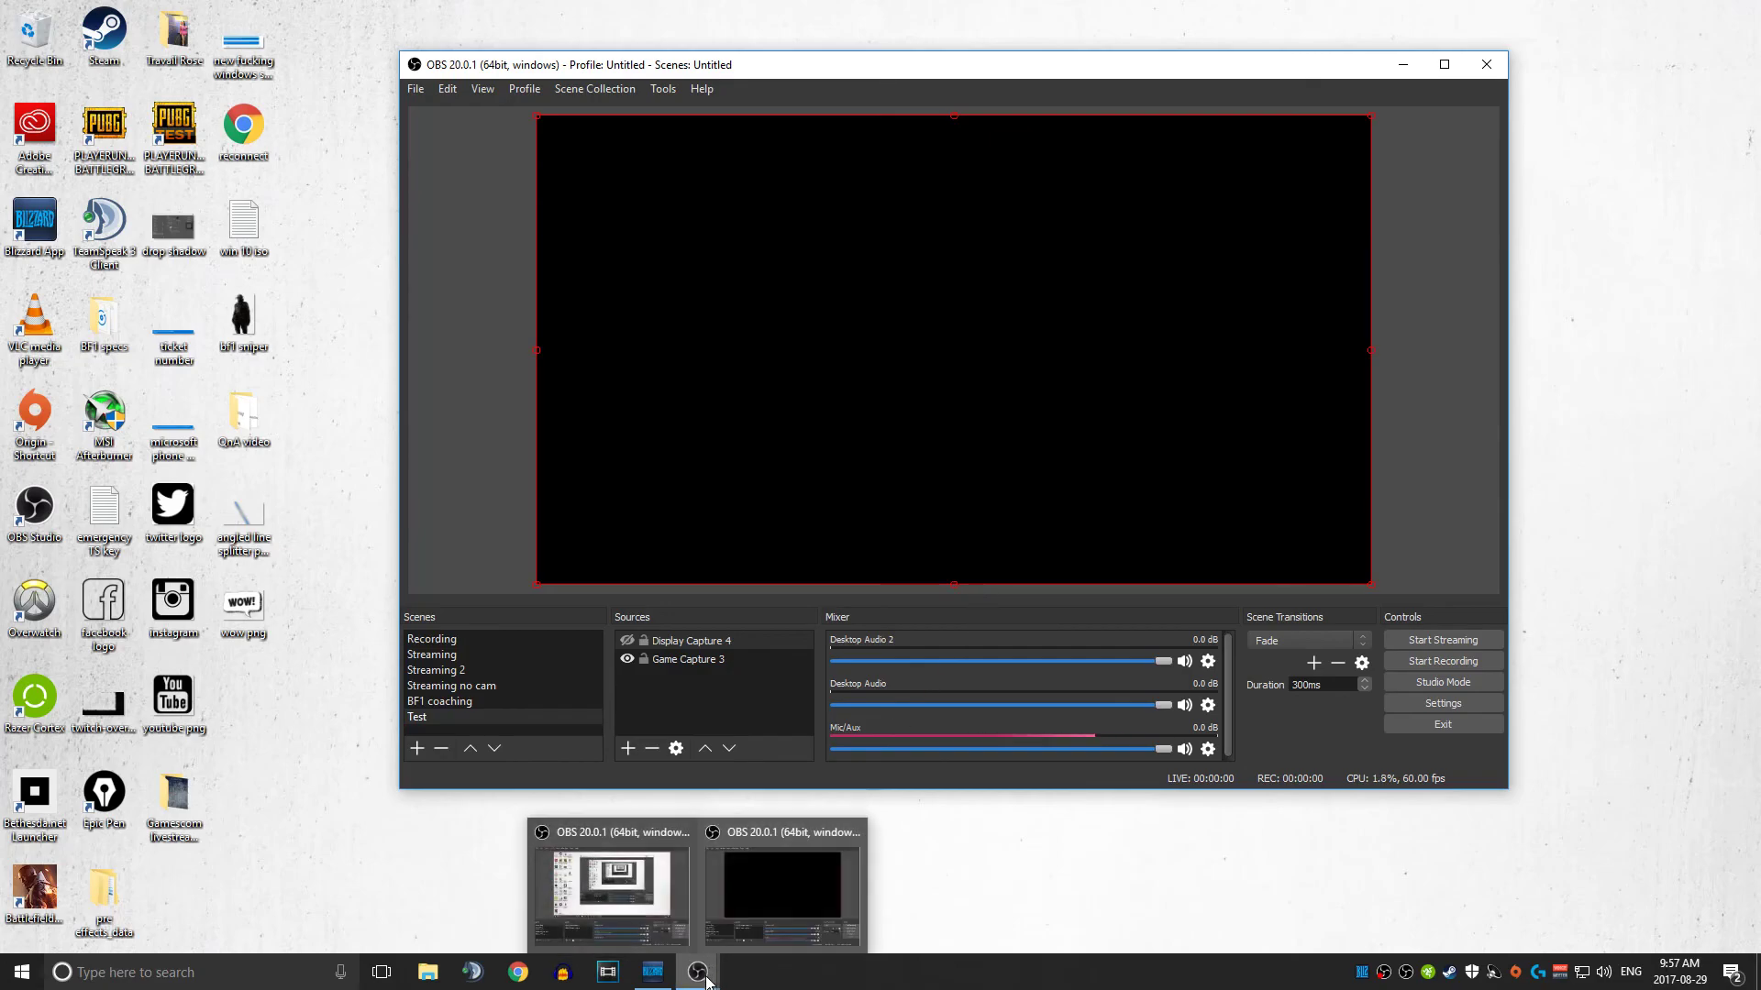